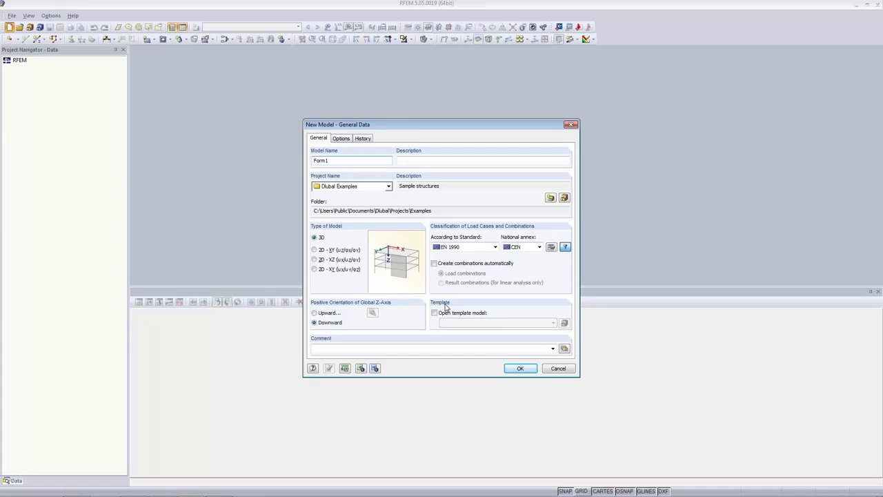
- Create the 3D model Form1 with RF-FORM-FINDING activated, overwriting the existing model of that name
left_click(350, 161)
left_click(341, 139)
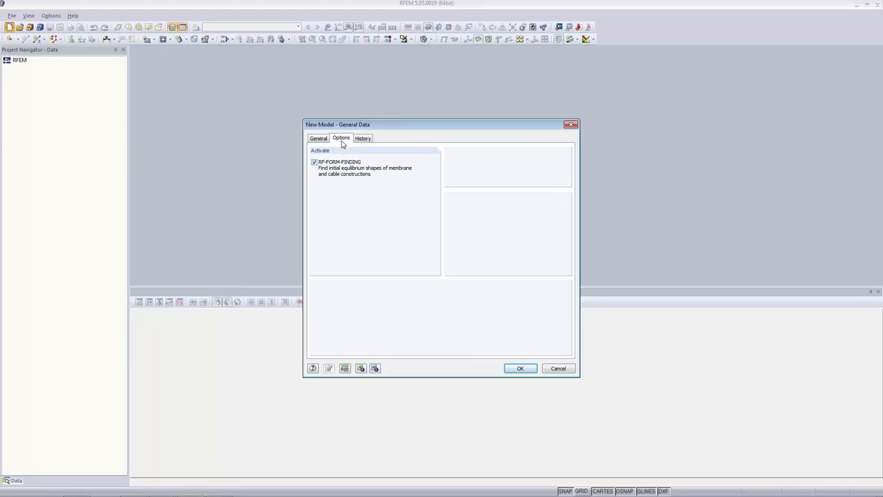
left_click(520, 369)
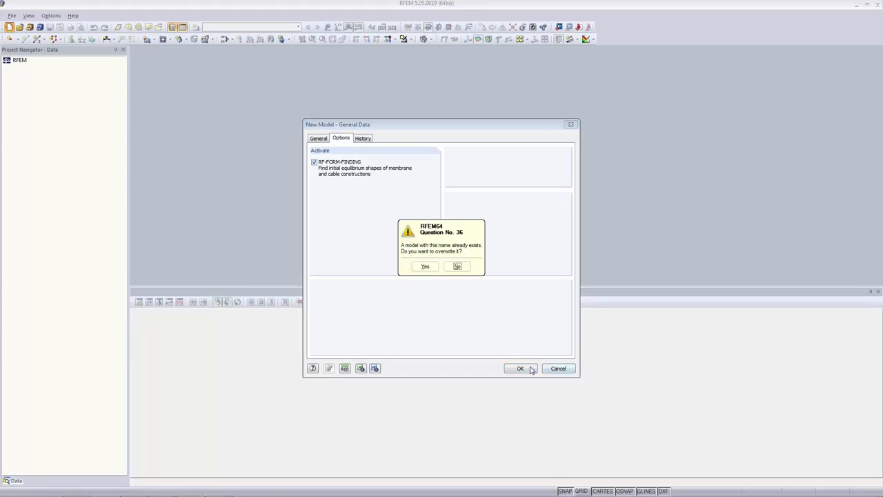
left_click(424, 266)
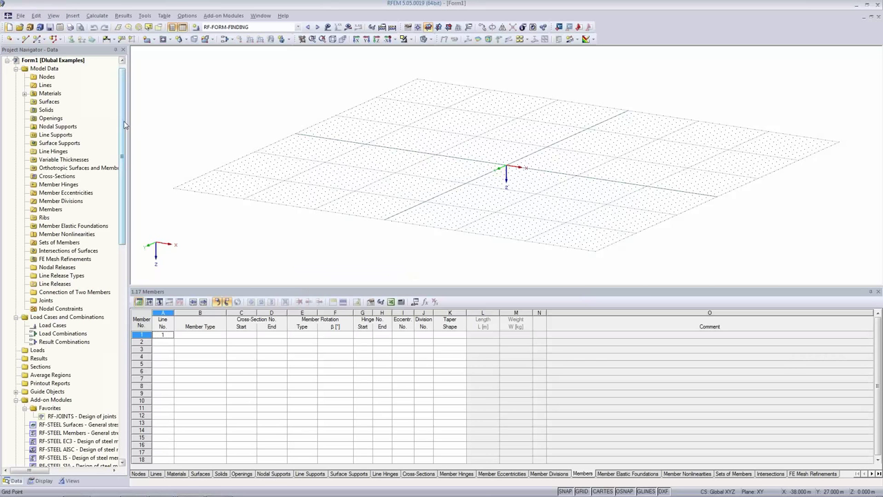
left_click_drag(124, 124, 124, 237)
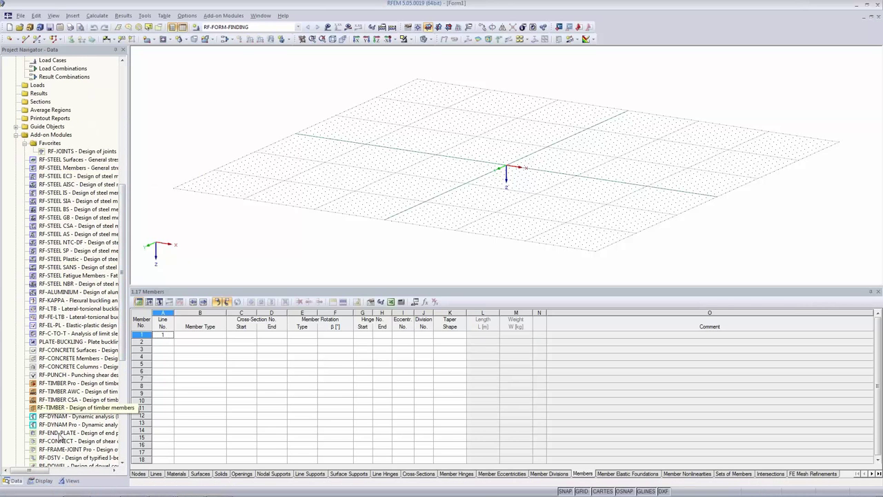
left_click_drag(124, 227, 128, 105)
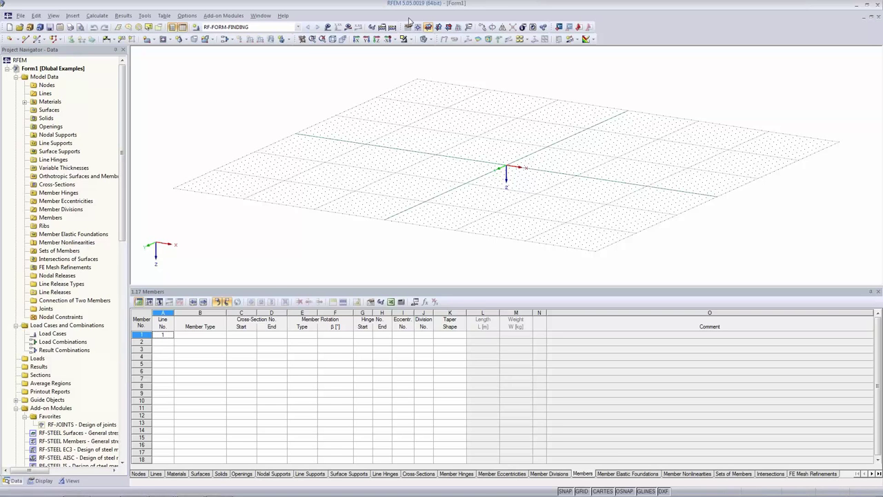
- In the XZ work plane, draw three connected lines through (0, 0, 0), (0, 0, -10), (10, 0, -10) and (10, 0, 0) m
left_click(449, 28)
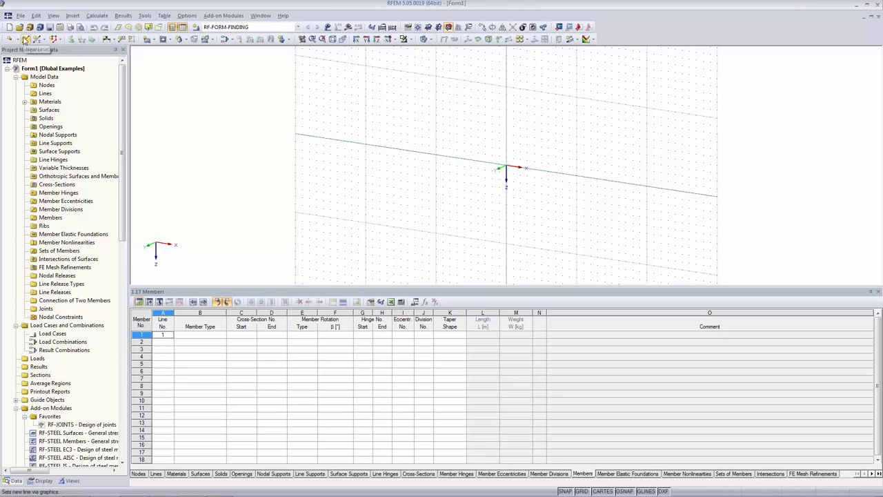
left_click(24, 39)
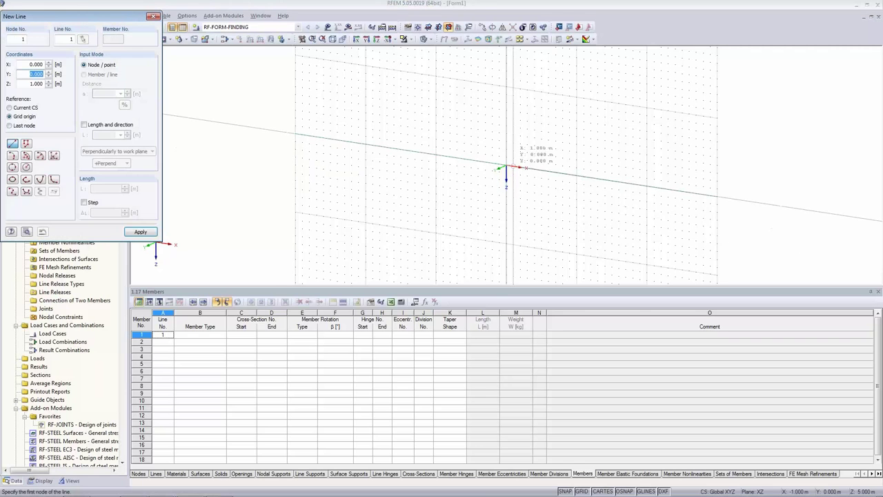
scroll(508, 168, "up", 2)
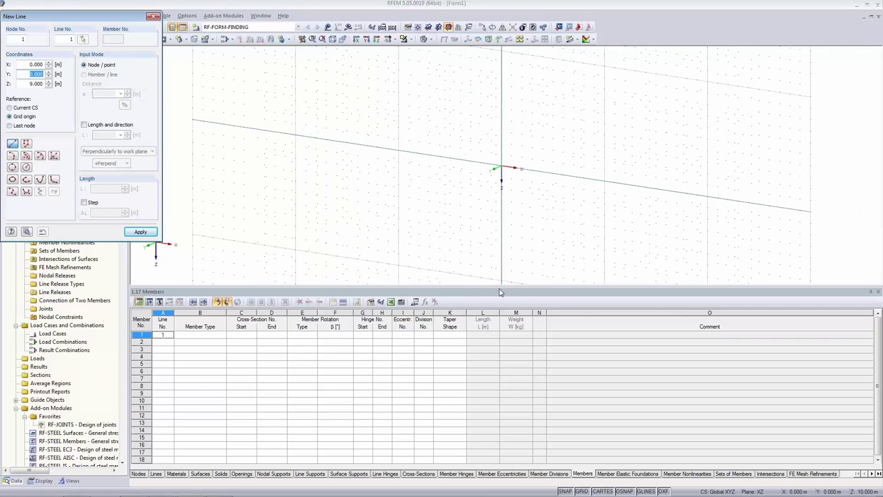
left_click_drag(501, 479, 502, 478)
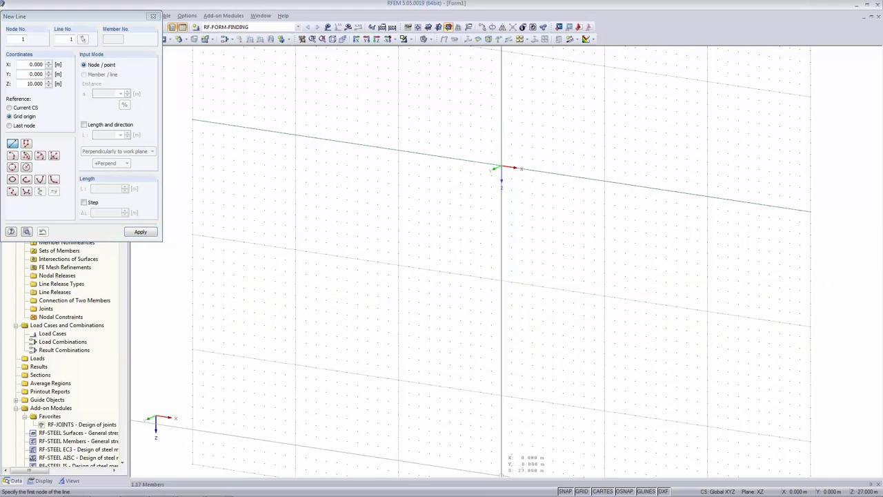
scroll(517, 161, "up", 4)
middle_click_drag(514, 164, 384, 367)
scroll(385, 350, "down", 2)
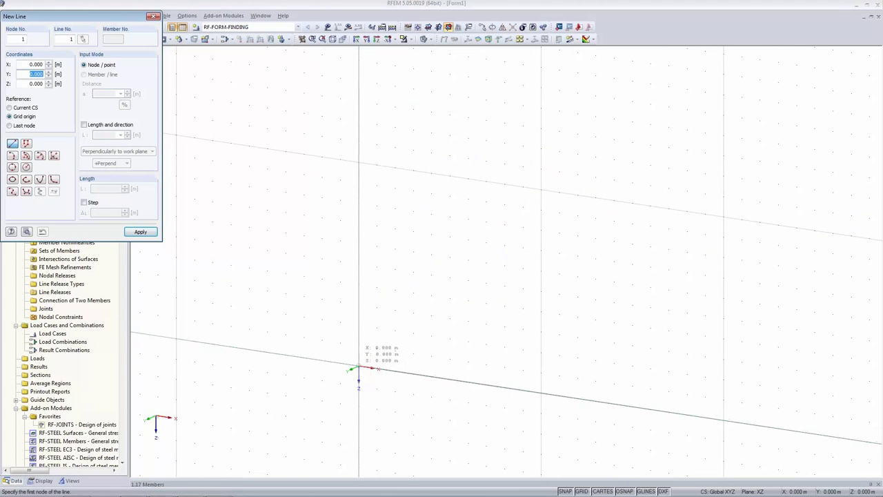
left_click(358, 367)
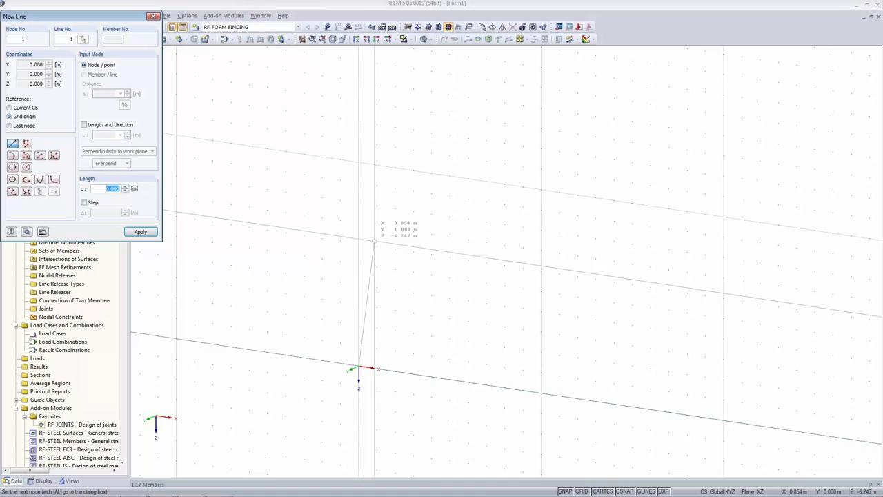
left_click(358, 162)
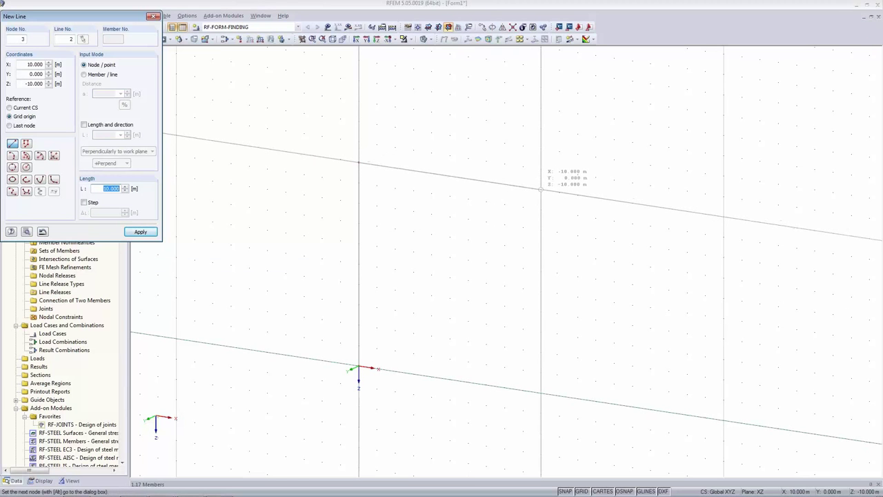
left_click(541, 189)
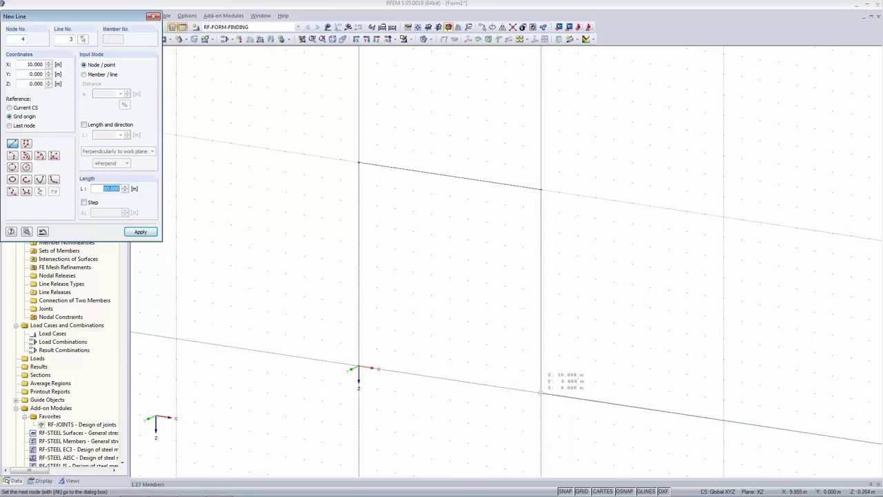
left_click(541, 392)
key("Escape")
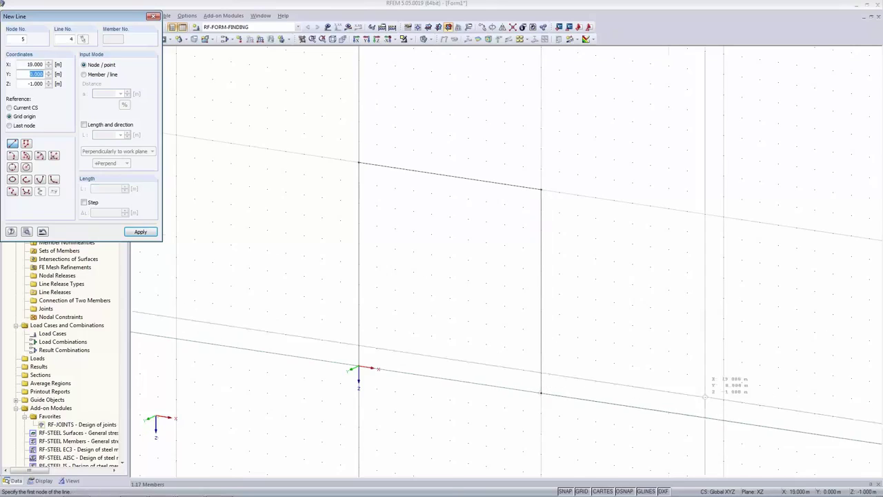
left_click(154, 17)
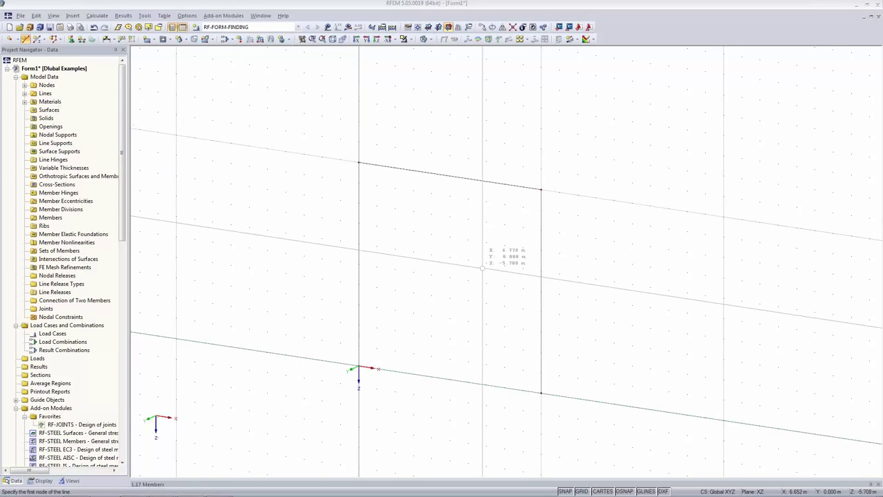
- Extrude all three frame lines into surfaces with a depth of 10 m and an offset of 0 mm
left_click_drag(288, 143, 614, 424)
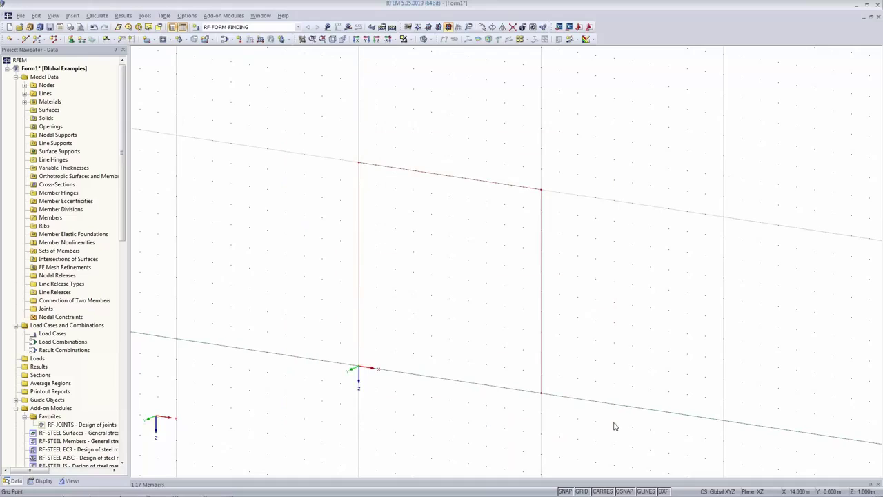
right_click(418, 173)
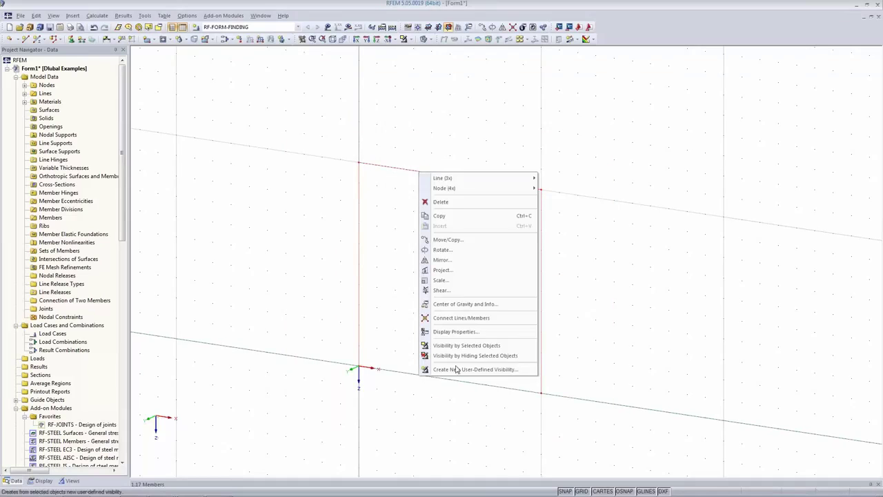
mouse_move(467, 180)
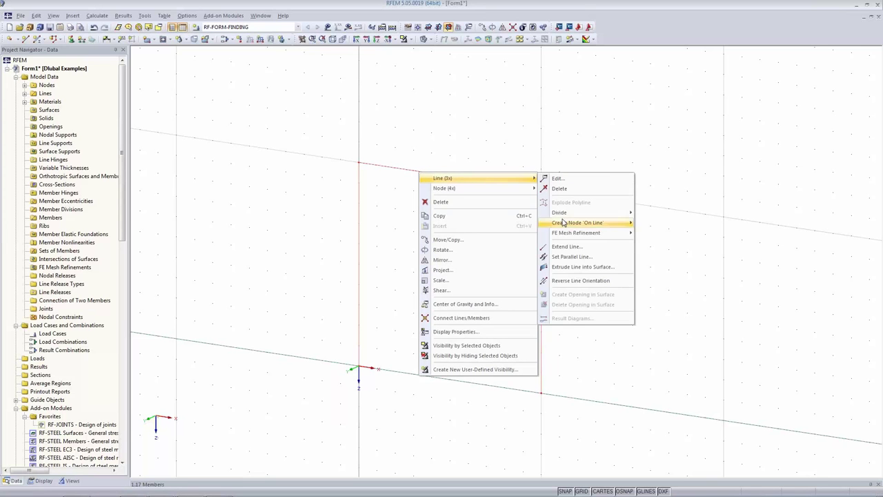
left_click(570, 267)
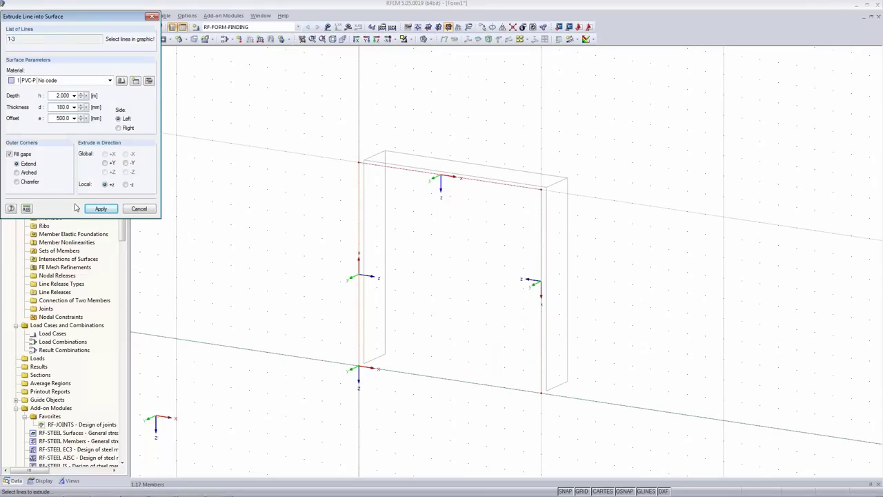
double_click(63, 96)
type("10")
key("Tab")
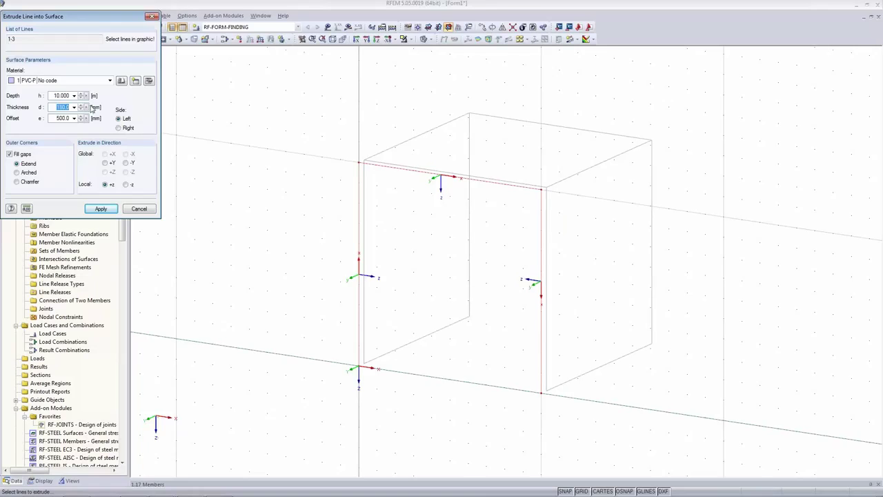
left_click(61, 107)
key("Tab")
type("0")
key("Tab")
key("Tab")
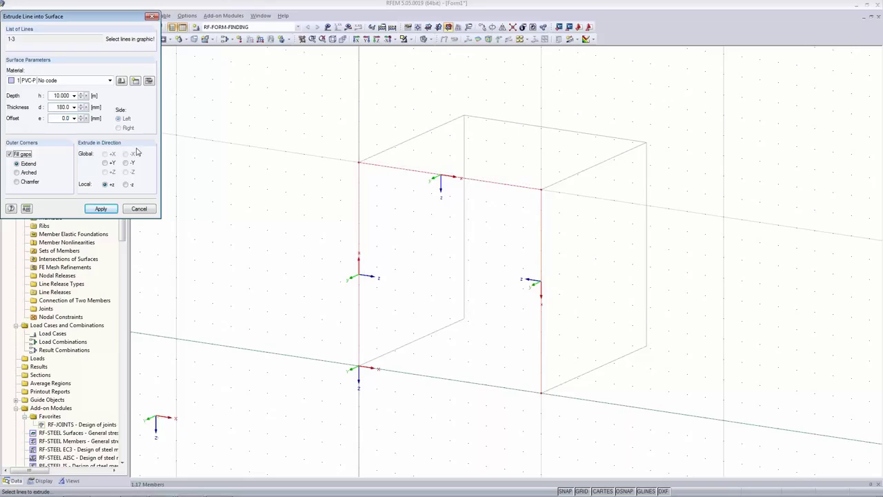
left_click(102, 210)
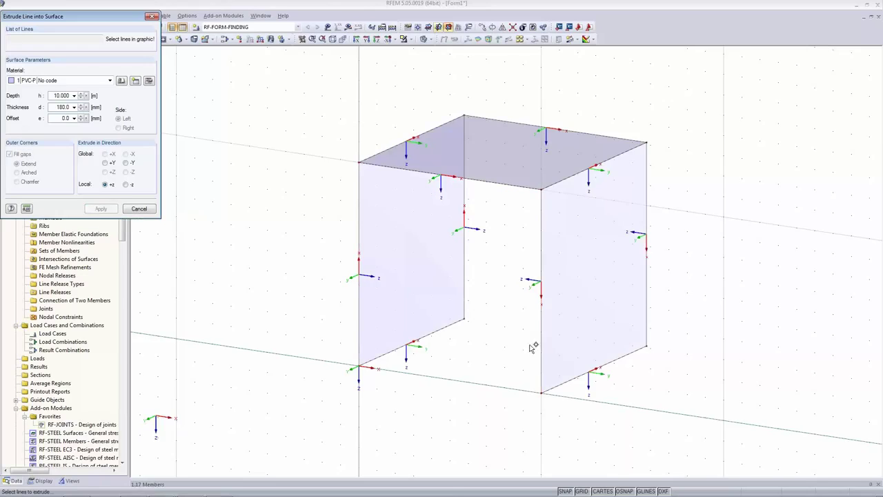
left_click(152, 16)
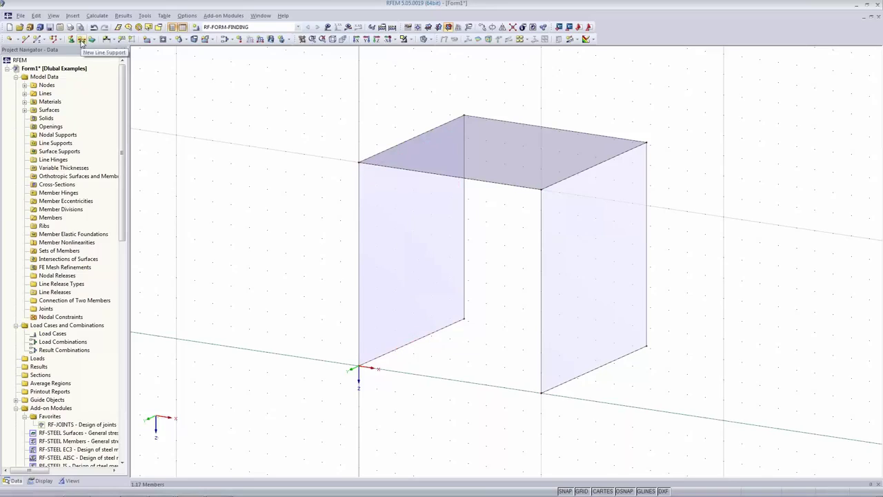
- Place global hinged line supports on both base lines, all four vertical edges, and the front and rear edges of the roof surface
left_click(81, 39)
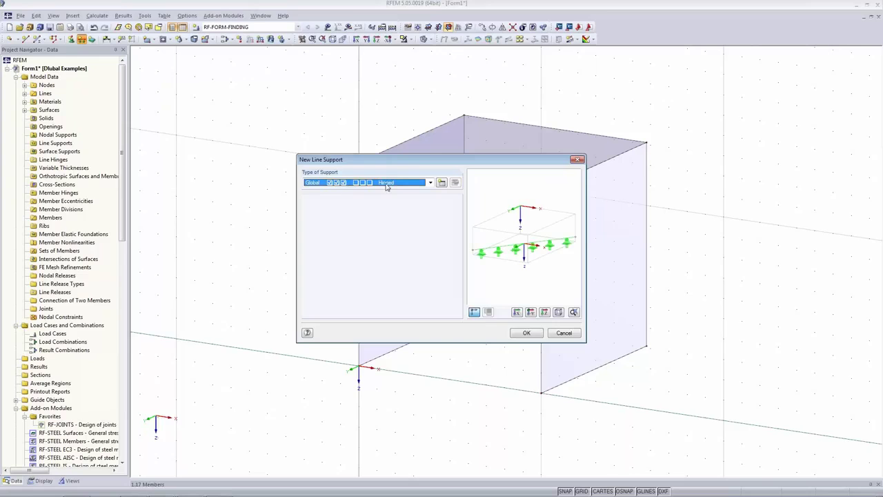
left_click(429, 182)
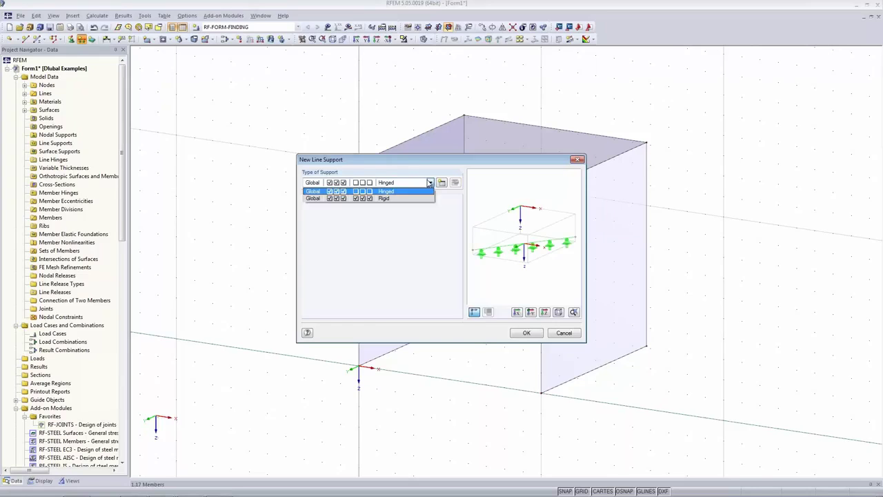
left_click(429, 183)
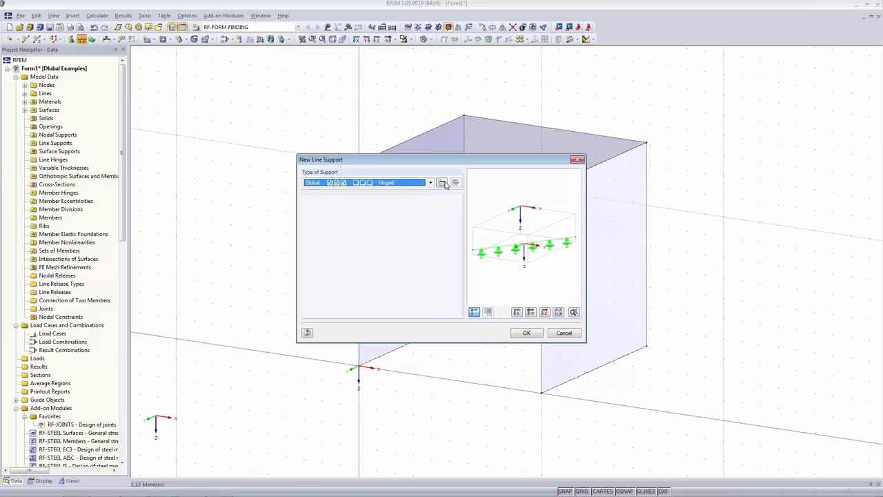
left_click(443, 183)
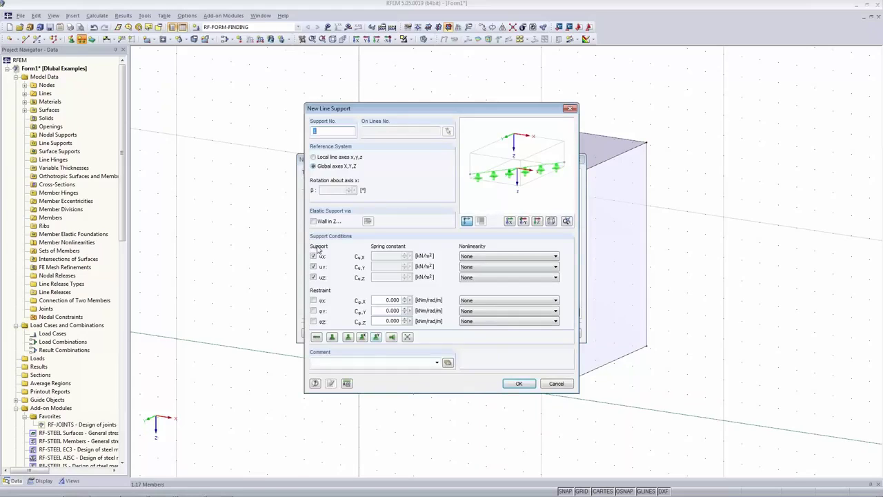
left_click(556, 383)
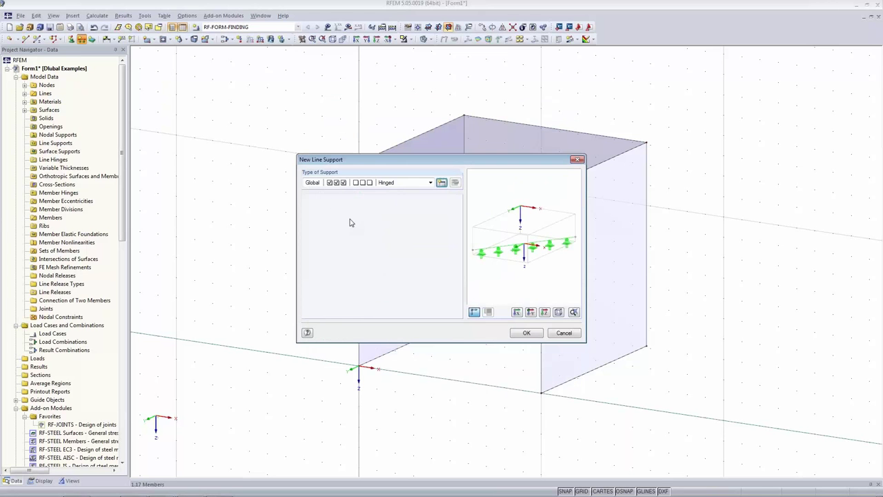
left_click(527, 332)
left_click(409, 343)
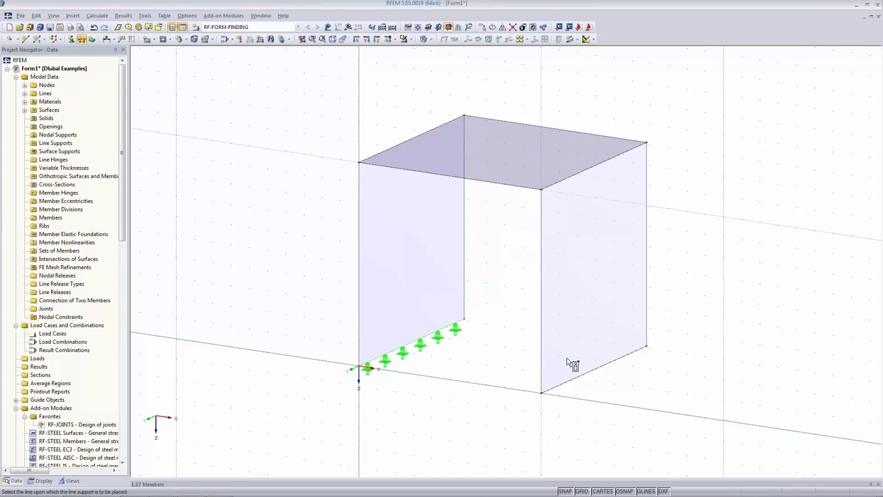
left_click(358, 264)
left_click(464, 231)
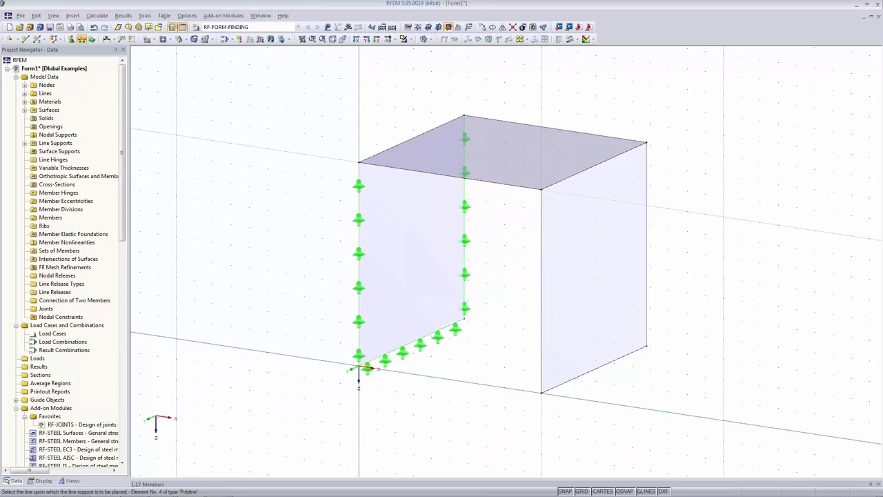
left_click(485, 182)
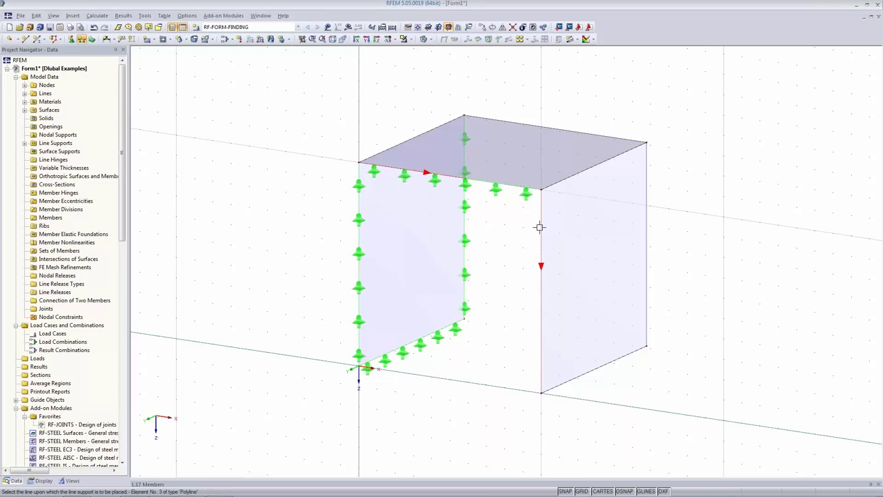
left_click(541, 265)
left_click(615, 360)
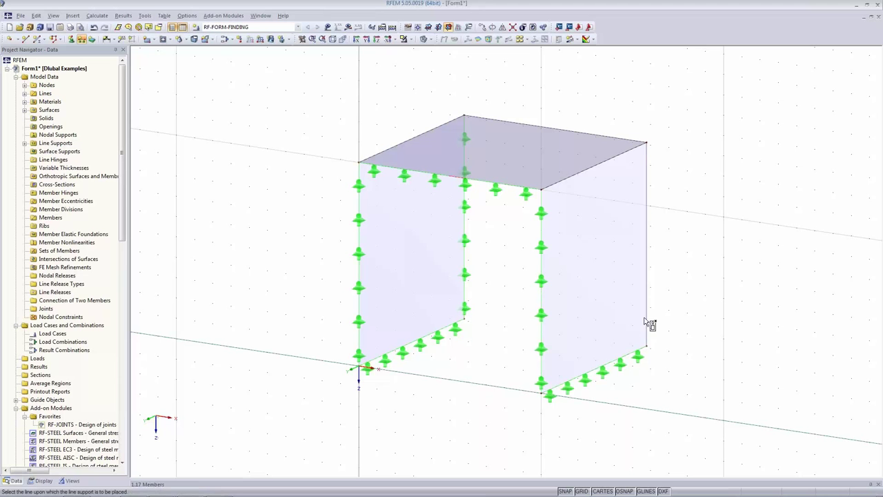
left_click(647, 219)
left_click(604, 137)
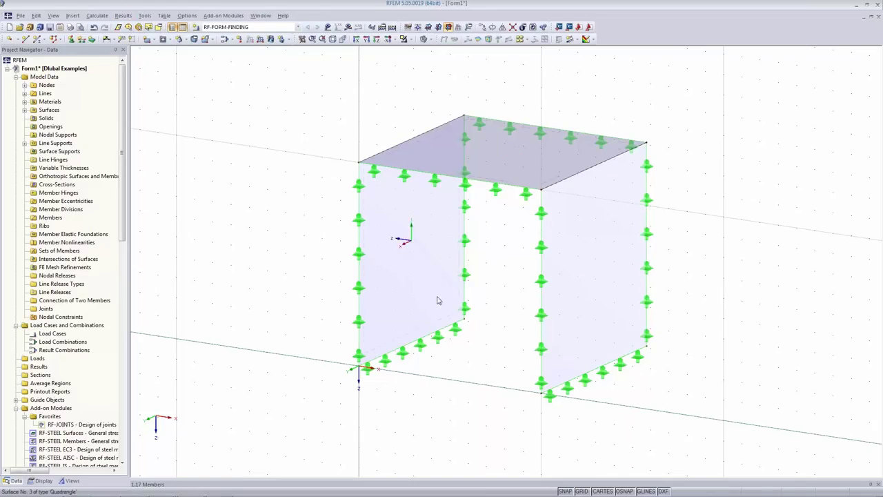
- Set the finite element shape to triangles only and generate the FE mesh for the three surfaces
left_click(97, 15)
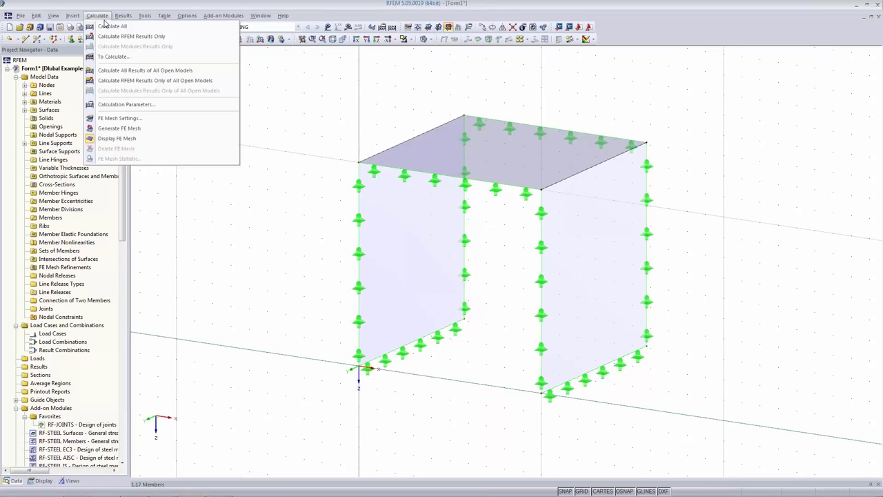
left_click(153, 121)
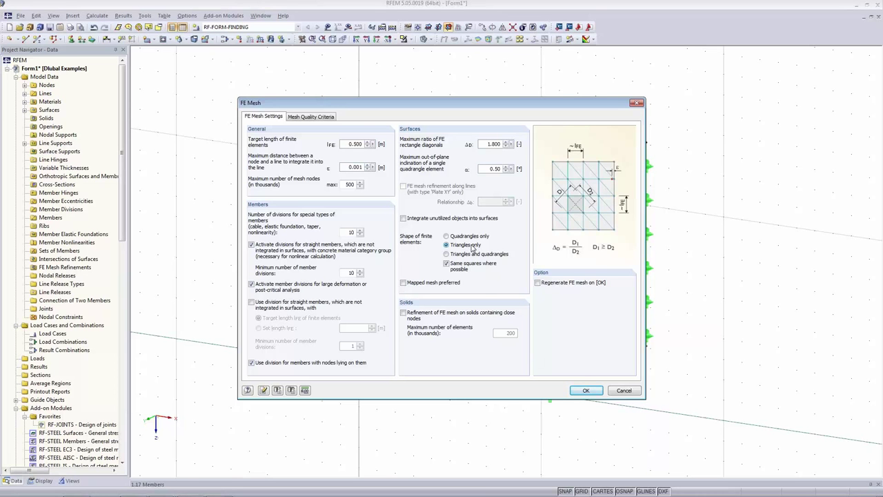
left_click(589, 392)
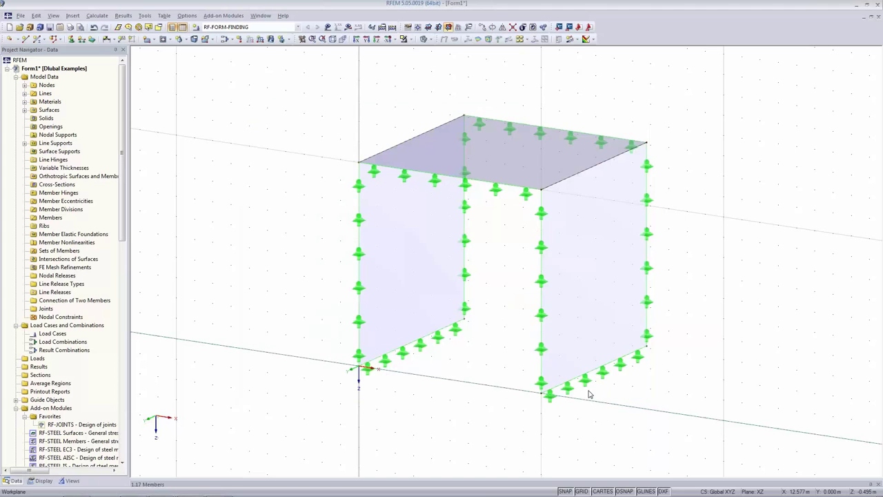
left_click(97, 16)
left_click(109, 128)
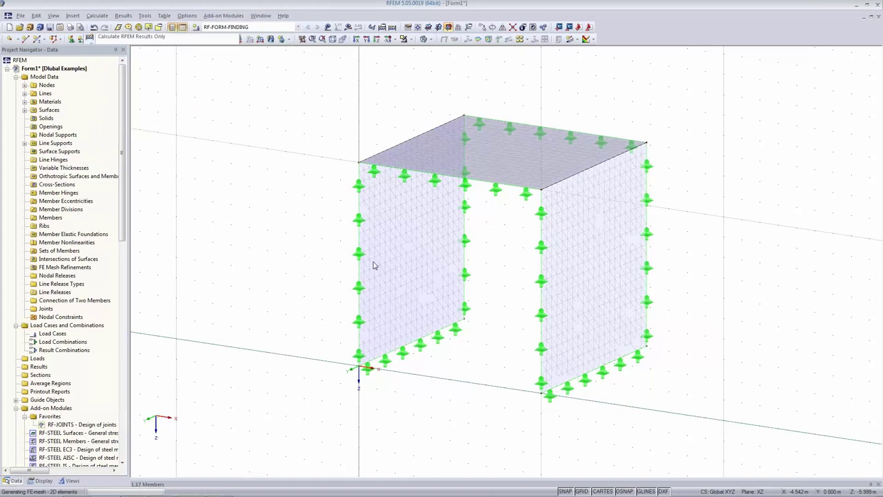
scroll(437, 254, "up", 4)
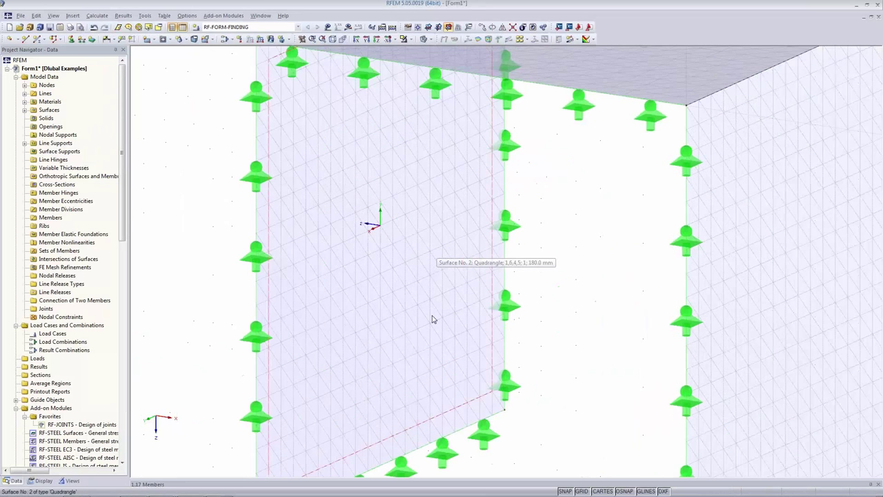
scroll(432, 319, "down", 5)
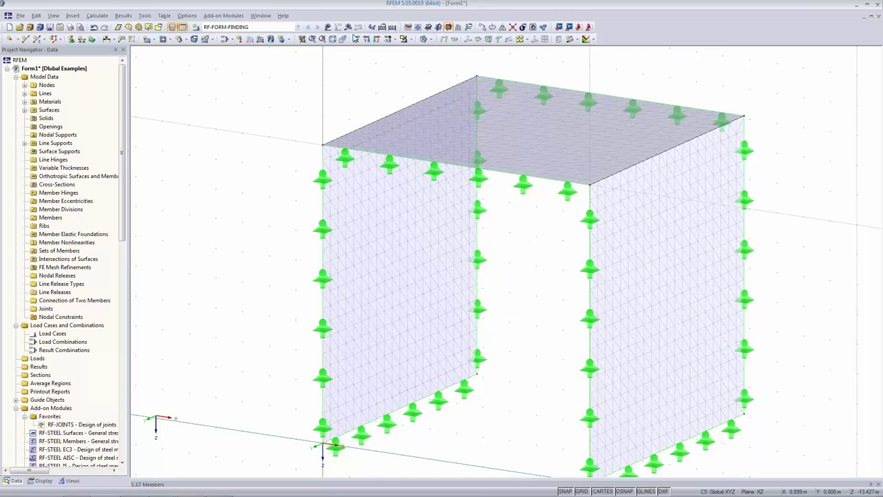
- Apply the Tension method for form-finding, with 100 maximum iterations and 20 iterations for loading prestress
left_click(382, 30)
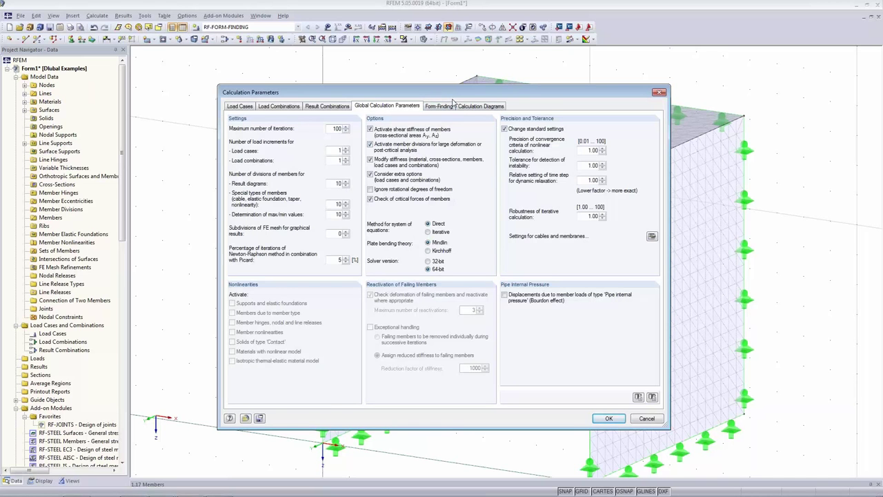
left_click(449, 107)
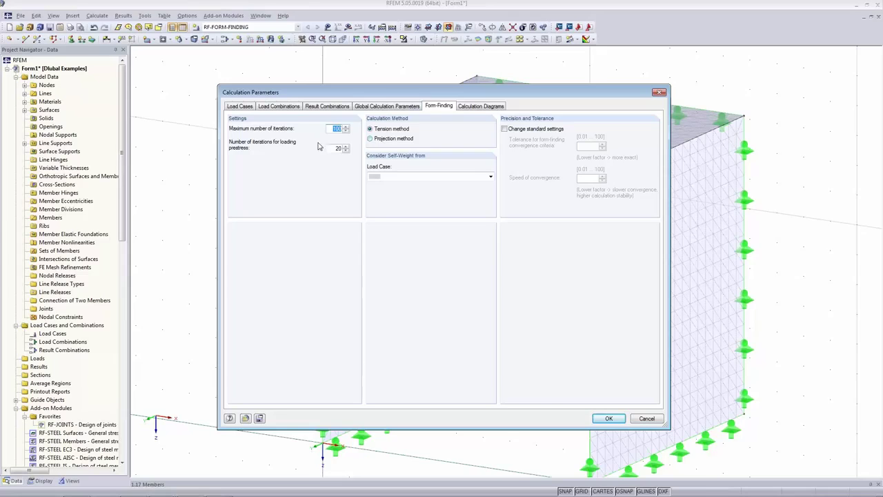
key("Tab")
left_click(401, 131)
mouse_move(609, 489)
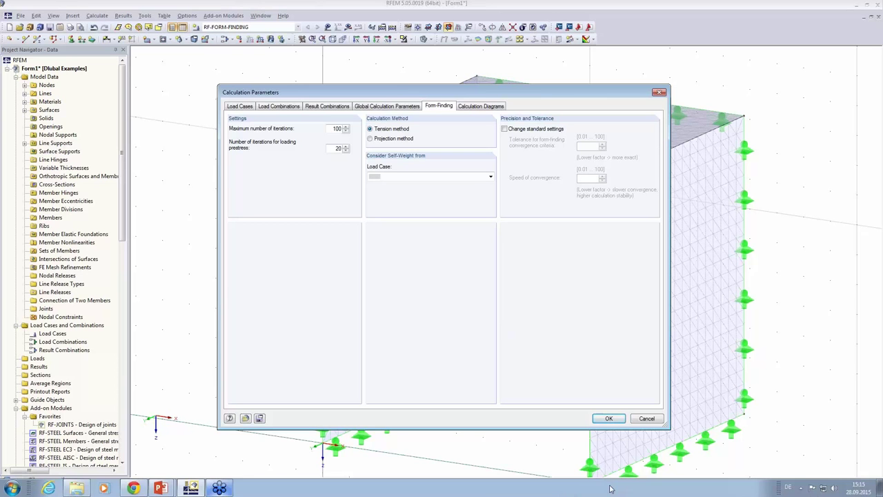
left_click(605, 419)
- Select the whole model and edit all three surfaces together, setting their stiffness type to Membrane
middle_click_drag(561, 313, 467, 299)
left_click_drag(184, 61, 677, 461)
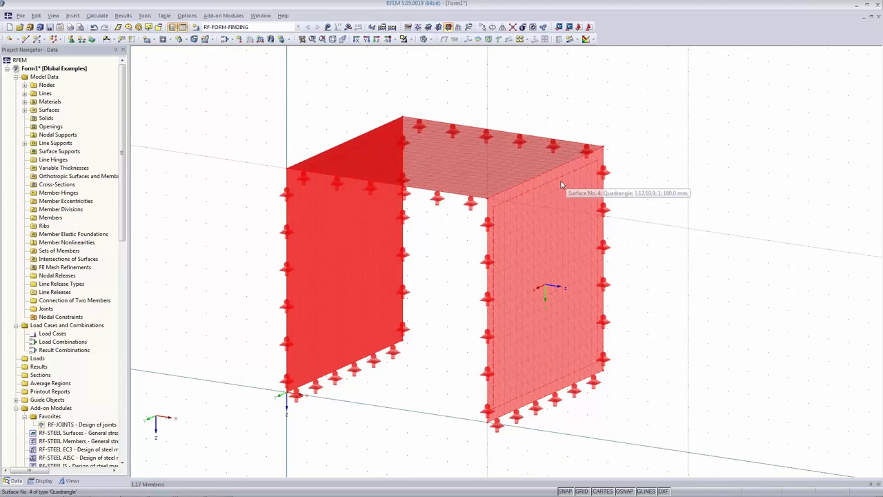
right_click(560, 180)
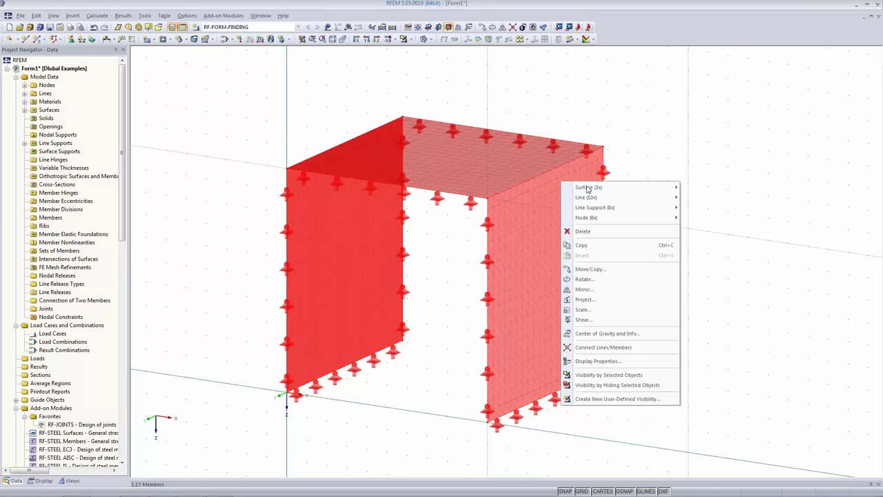
mouse_move(587, 188)
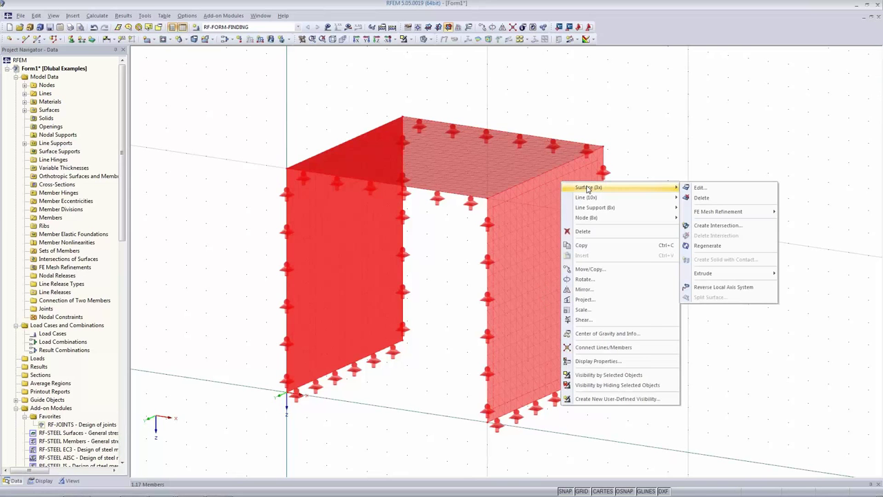
left_click(712, 189)
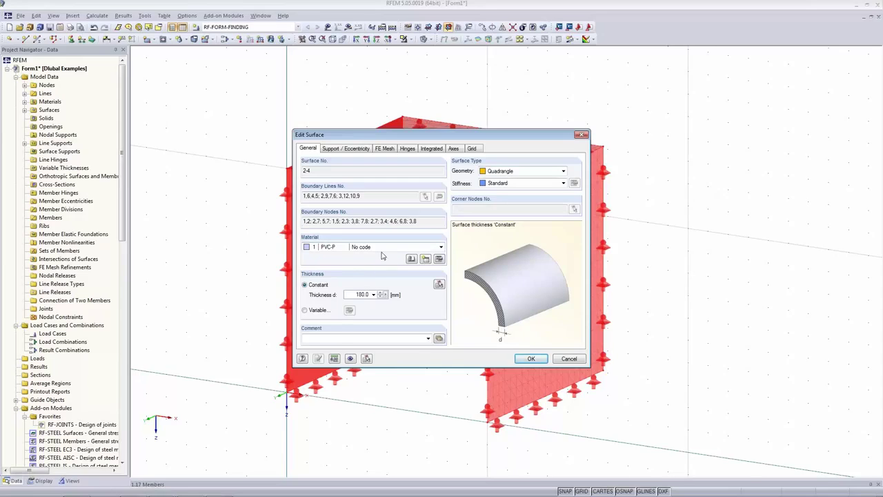
left_click_drag(383, 134, 646, 257)
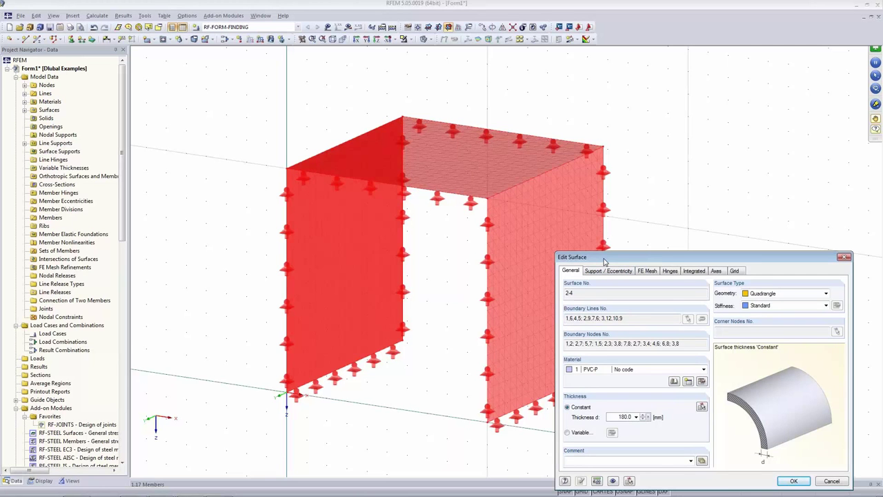
left_click_drag(604, 260, 448, 200)
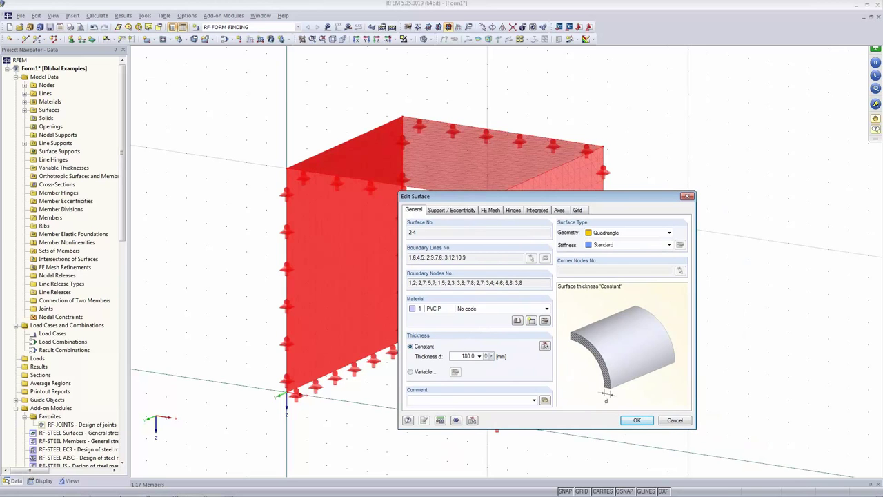
left_click(611, 245)
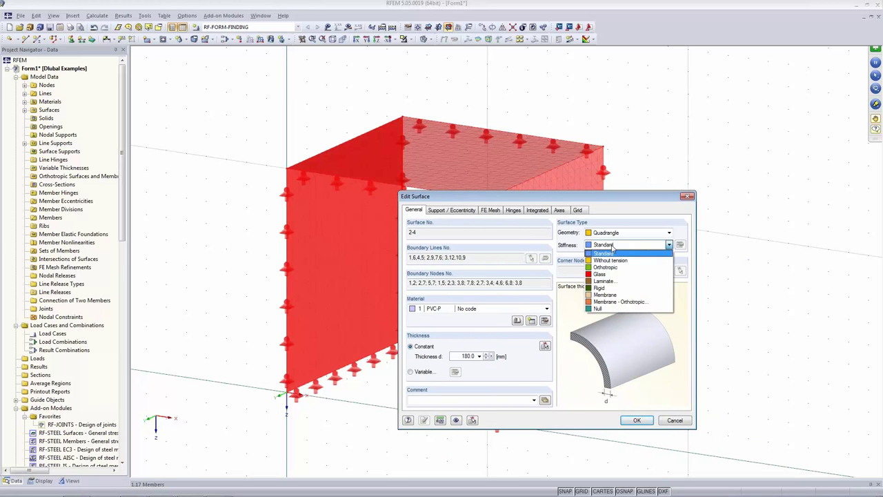
left_click(622, 295)
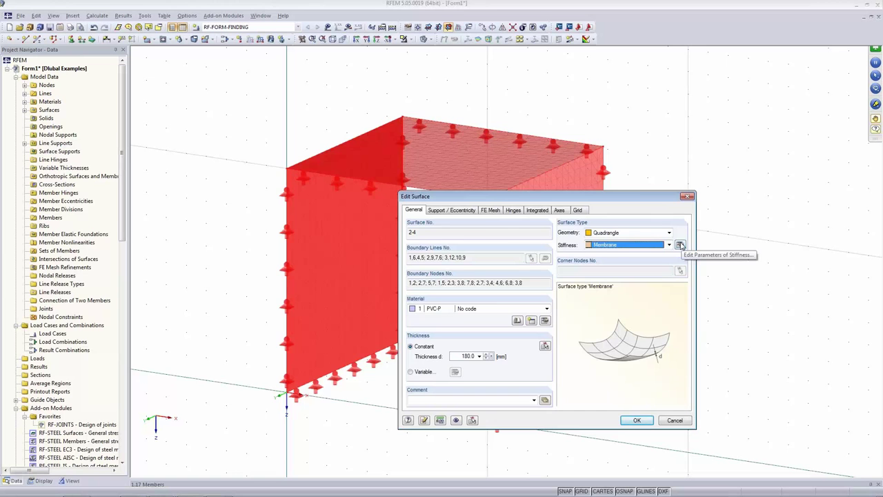
- Give the membrane surfaces an isotropic form-finding prestress, defined as a force of 1.0 kN/m along warp and weft
left_click(679, 245)
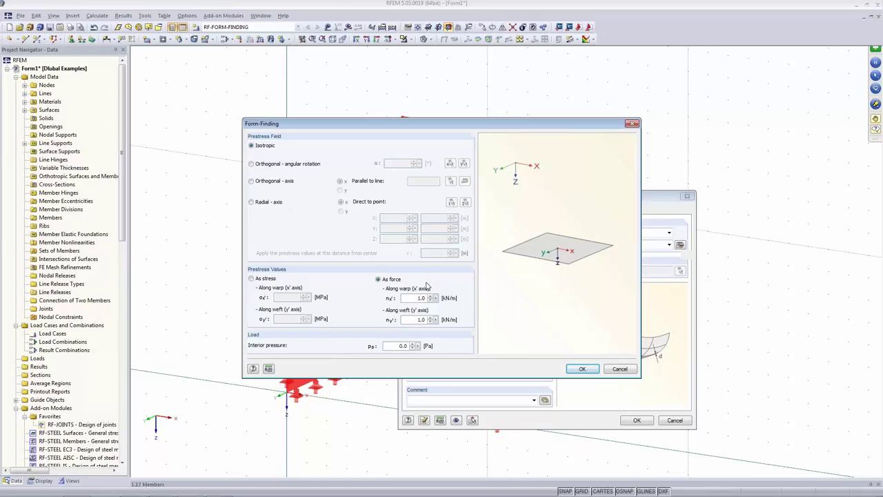
left_click(272, 148)
left_click(582, 368)
left_click(638, 421)
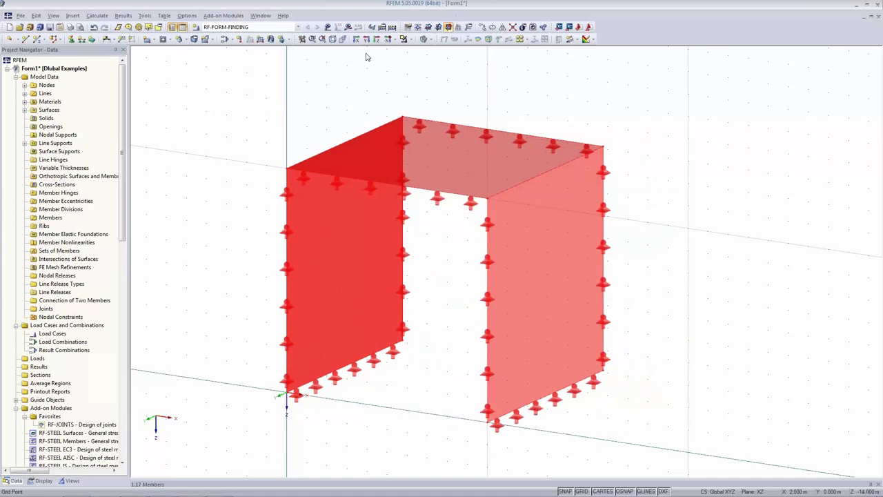
- Calculate the RF-FORM-FINDING case and display the resulting membrane shape
left_click(348, 26)
left_click(422, 266)
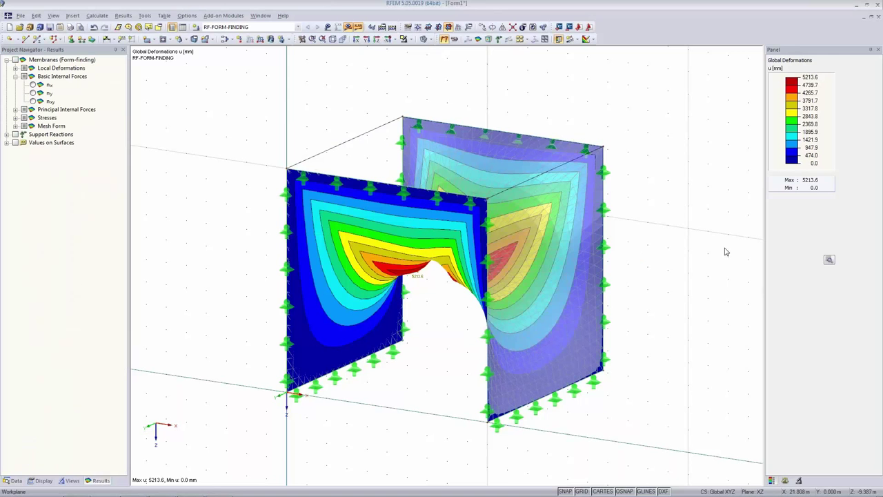
middle_click_drag(691, 288, 645, 291, "ctrl")
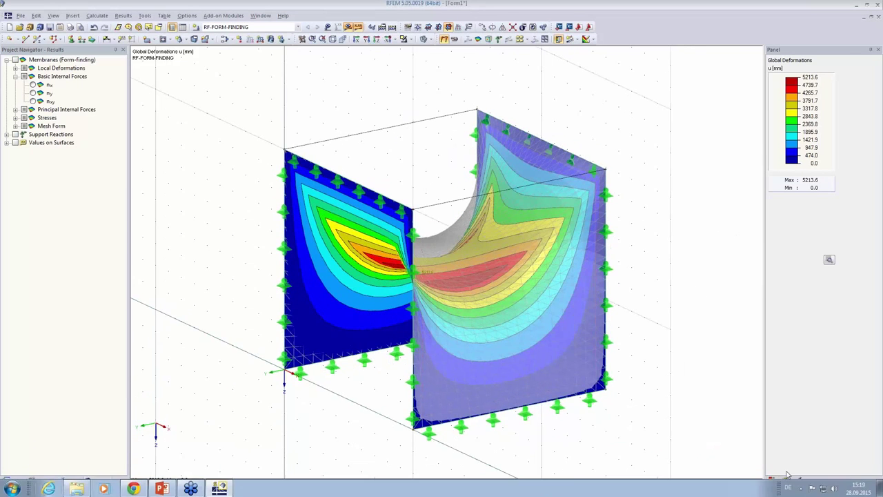
- Set the deformation display factor to 0 to inspect the form-found shape without added deformation
left_click(786, 480)
type("0")
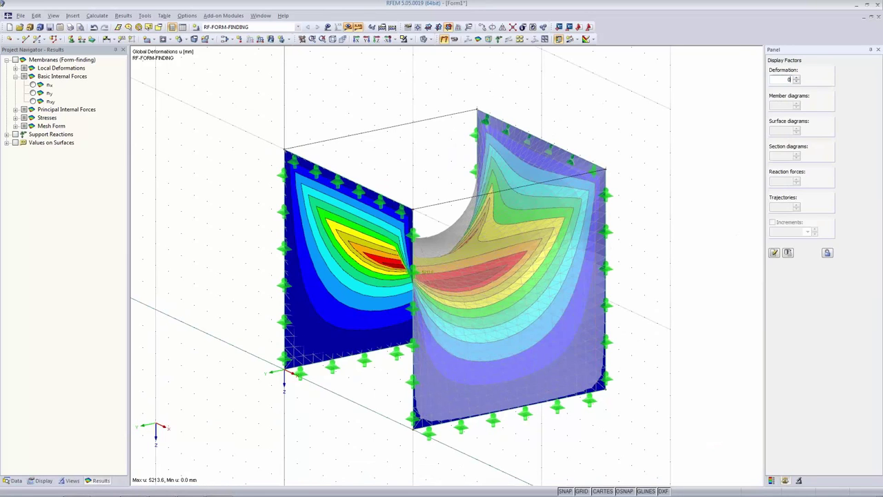
key("Return")
middle_click_drag(519, 363, 599, 371, "ctrl")
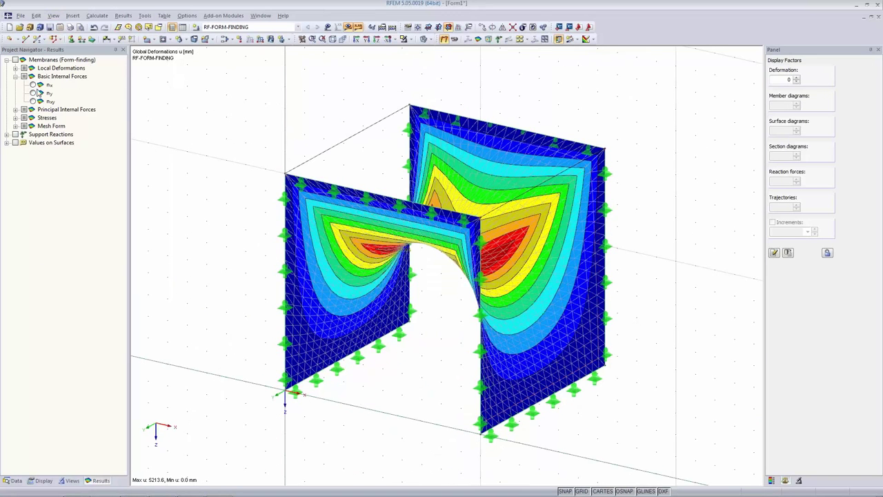
- Examine the basic internal forces n-x and n-y on the membrane against the colour scale
left_click(32, 87)
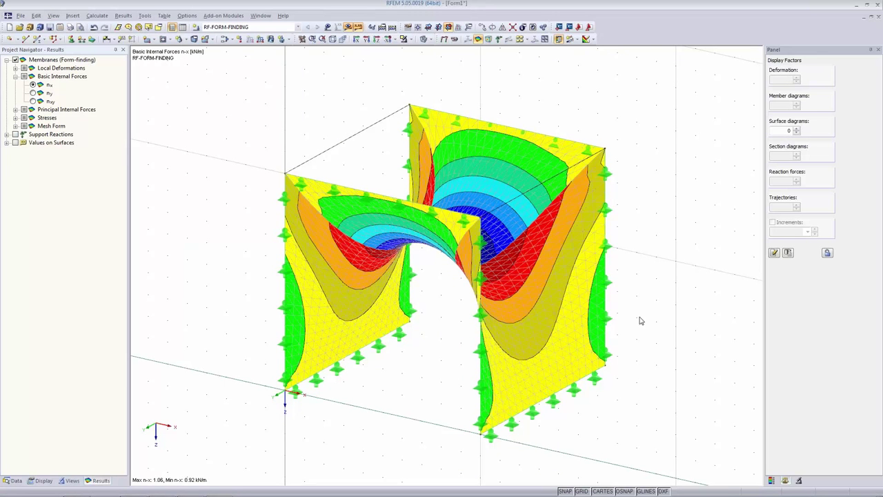
left_click(774, 481)
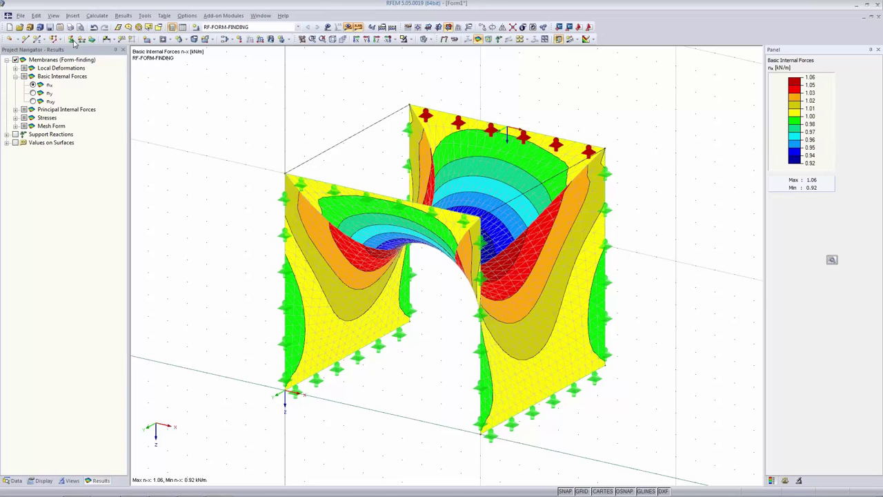
left_click(33, 92)
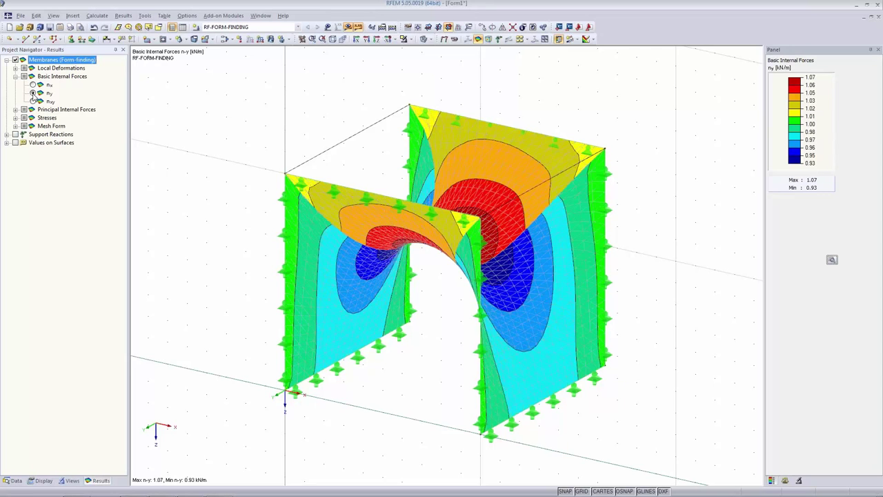
middle_click_drag(647, 290, 676, 207, "ctrl")
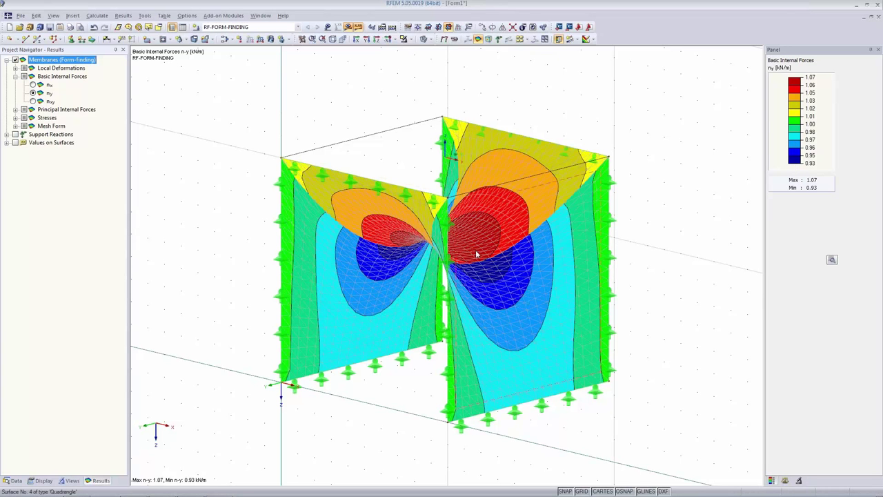
- Show the global deformations with a display factor of 1, and return the factor to 0
left_click(444, 39)
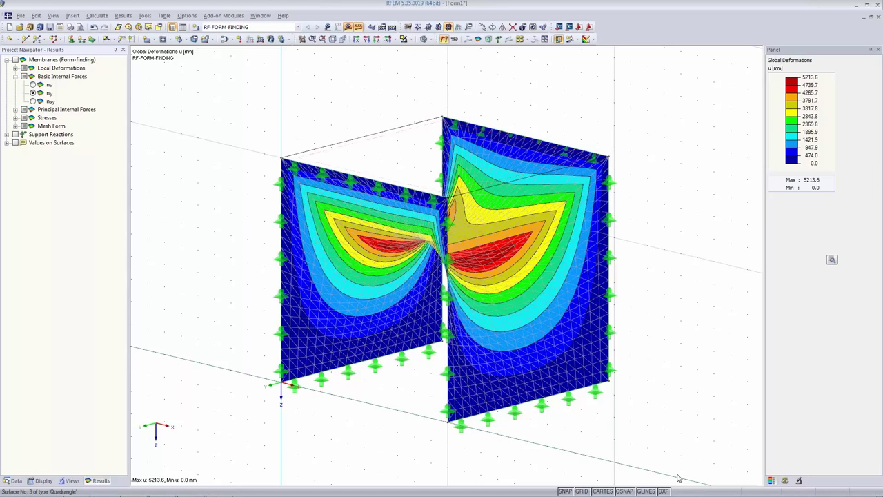
left_click(785, 476)
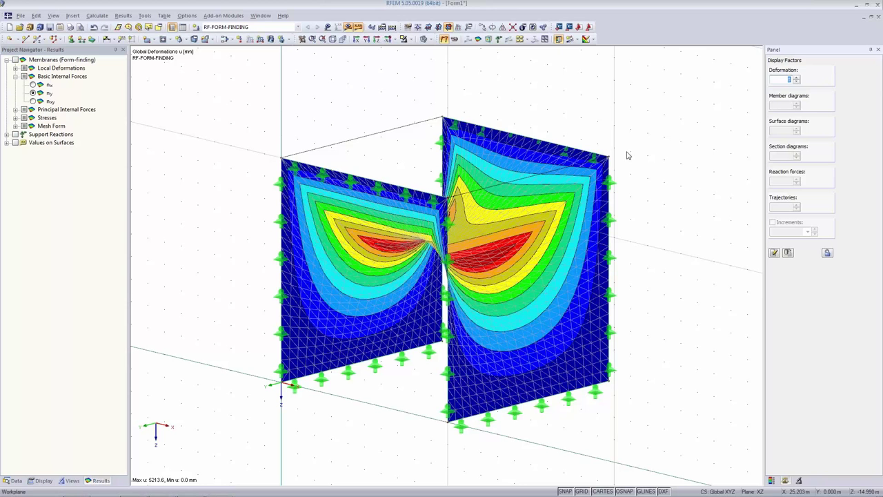
type("1")
key("Return")
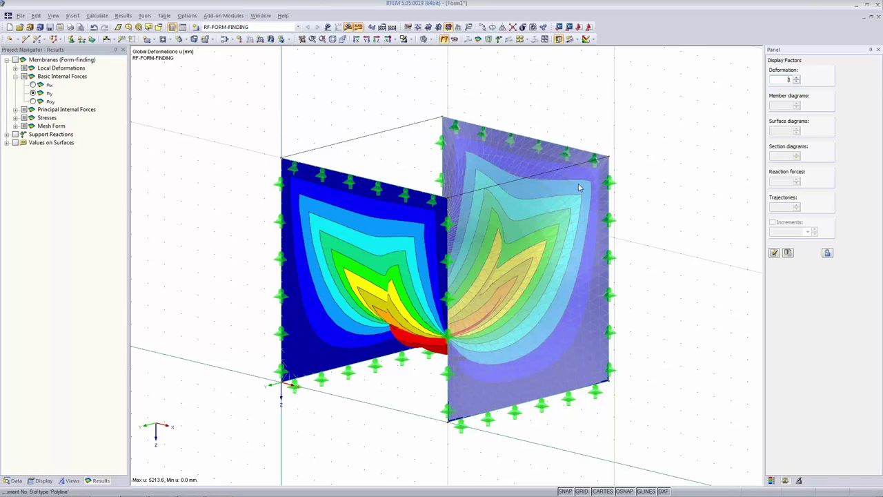
middle_click_drag(352, 380, 352, 420, "ctrl")
double_click(786, 79)
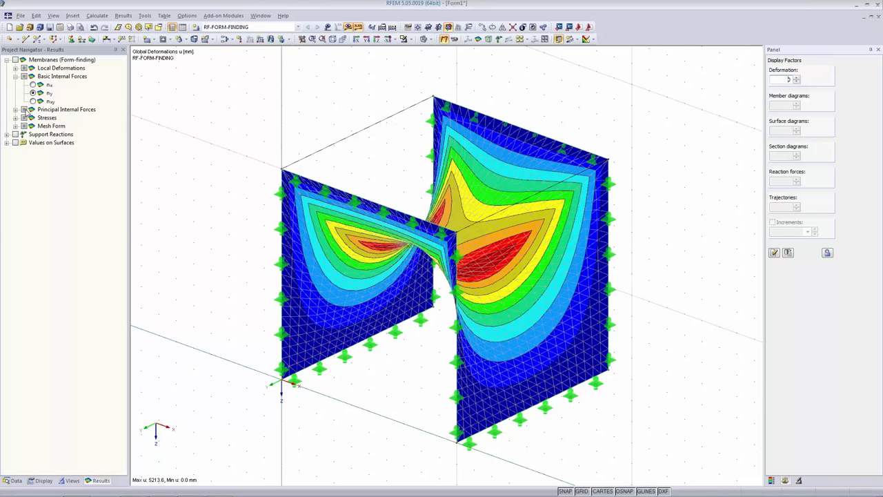
- Display the basic internal force n-x on the form-found membrane with its colour scale
left_click(33, 84)
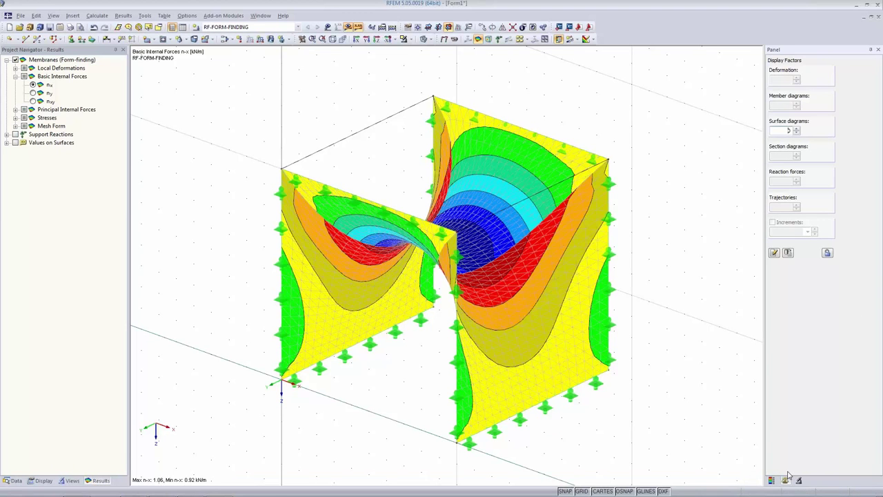
left_click(771, 480)
- Show the initial form in the Form-Finding FE mesh display for comparison with the calculated form, and hide it again
left_click(44, 481)
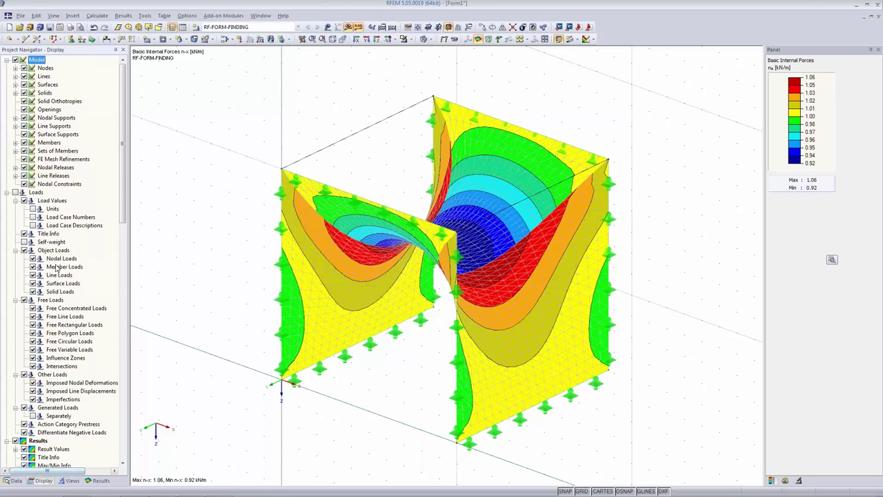
scroll(40, 271, "down", 13)
left_click(49, 235)
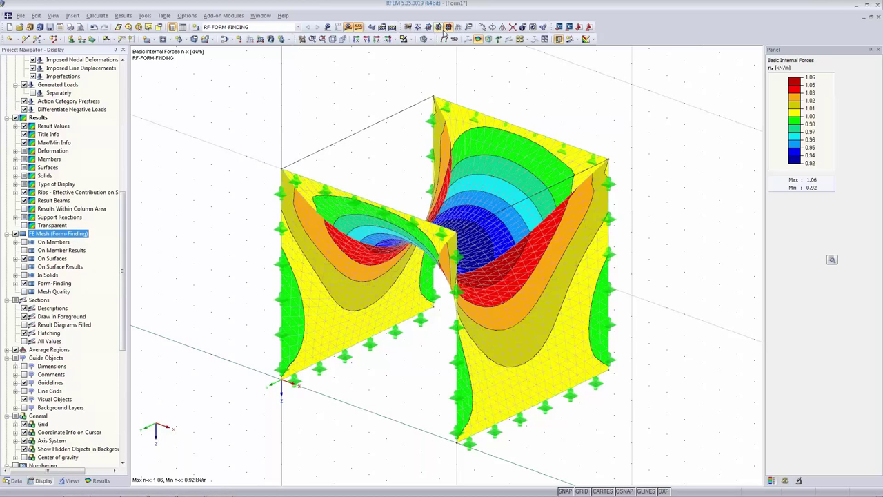
left_click(424, 40)
left_click(423, 40)
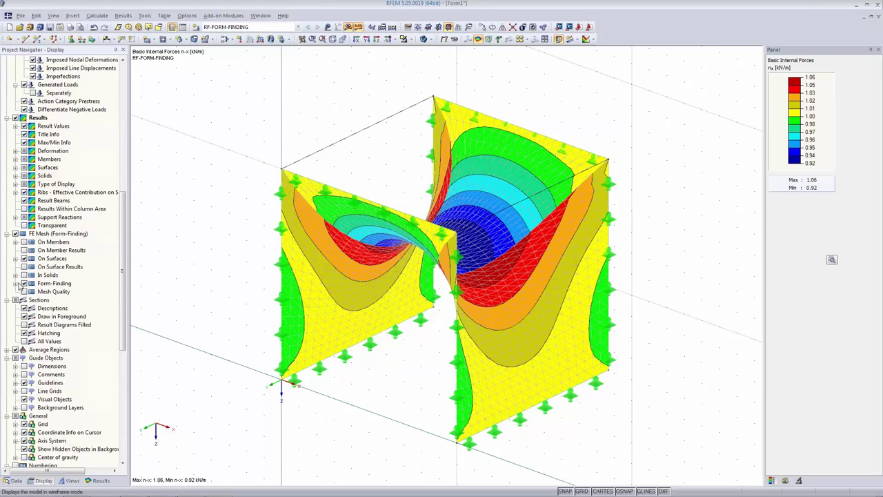
left_click(15, 283)
left_click(33, 292)
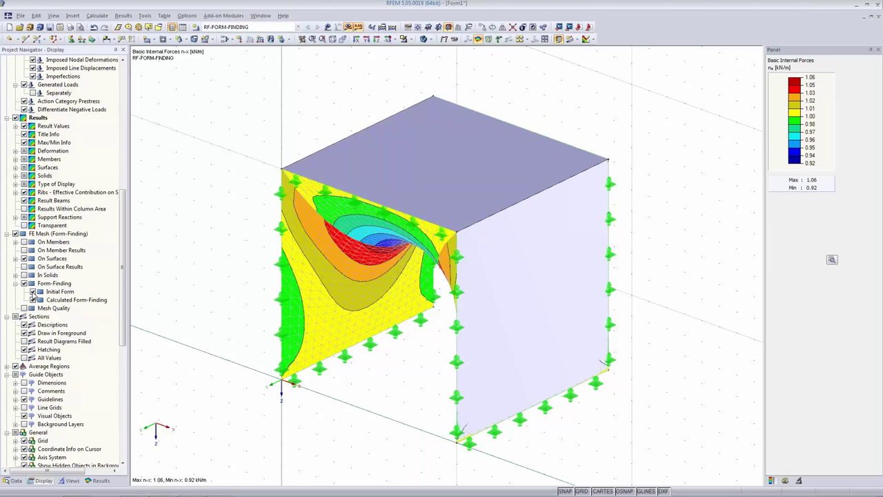
left_click(33, 291)
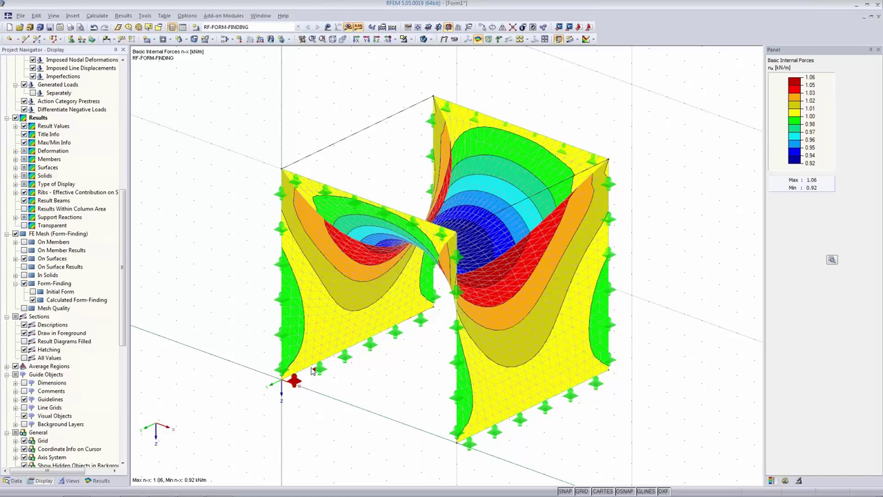
- Set the form-finding number of iterations for loading prestress to 5 and accept deleting the existing results
left_click(382, 28)
left_click(438, 105)
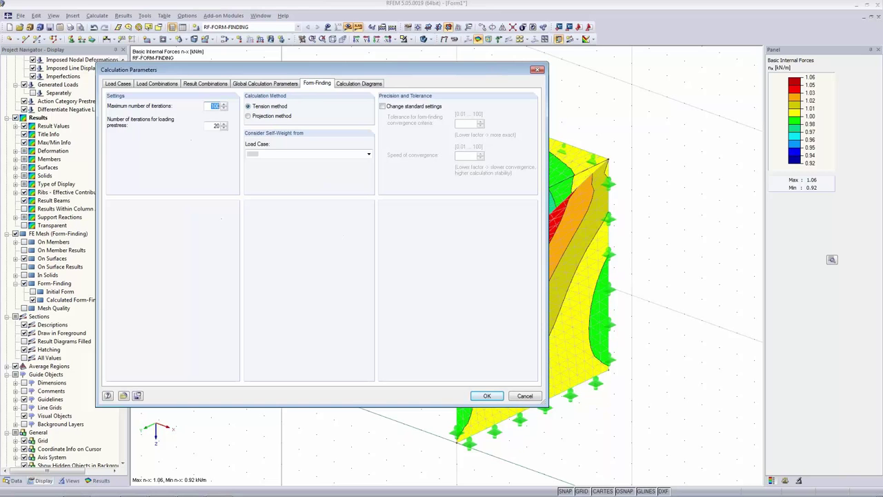
key("Tab")
type("5")
left_click(487, 395)
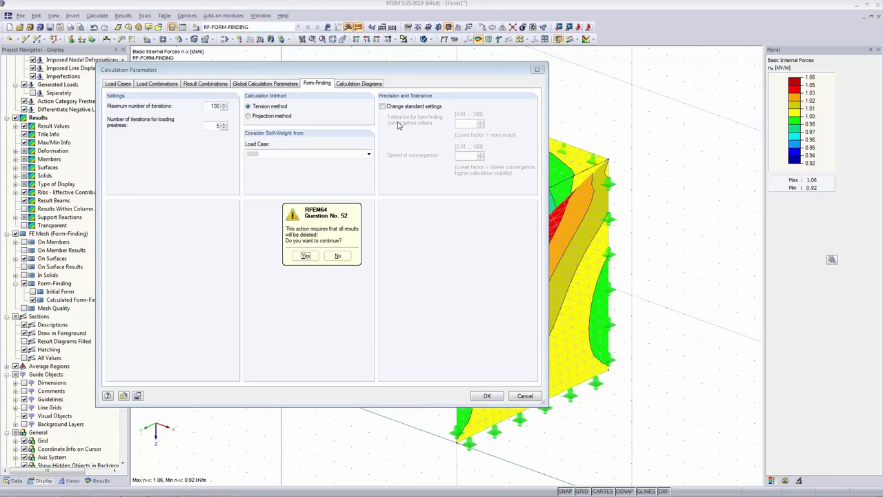
left_click(305, 255)
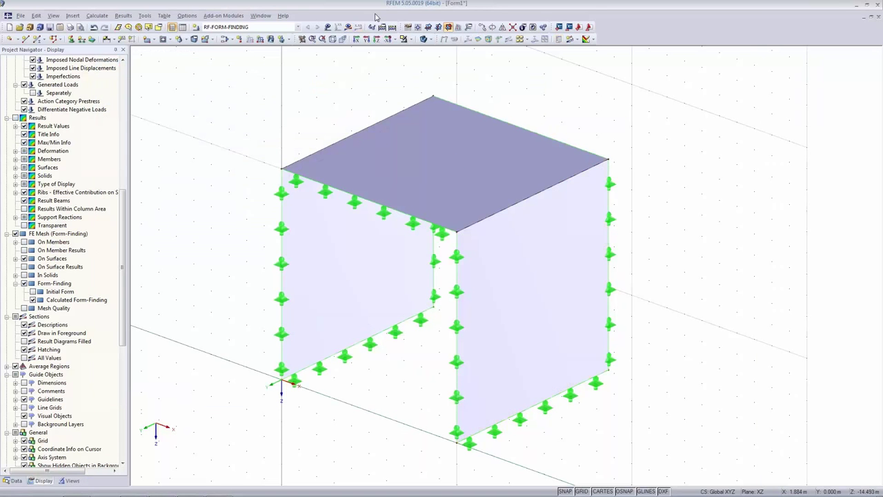
- Recalculate RF-FORM-FINDING and examine the basic internal force n-x on the resulting membrane shape
left_click(349, 28)
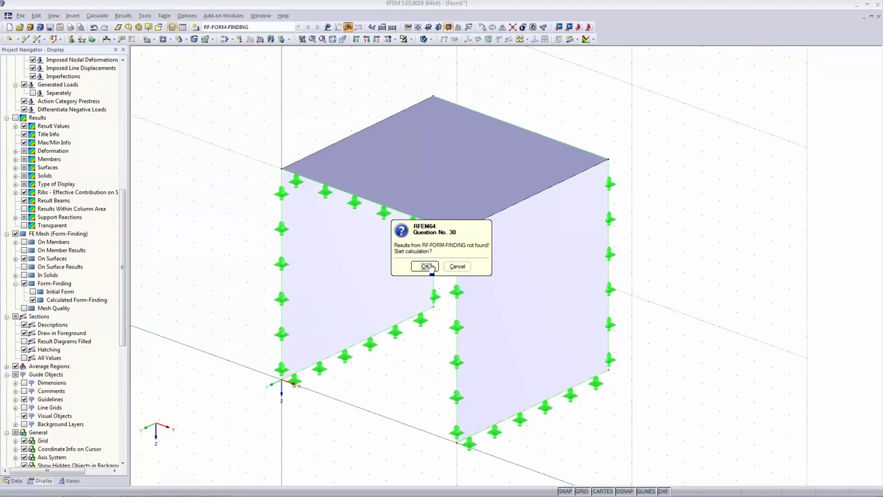
left_click(402, 265)
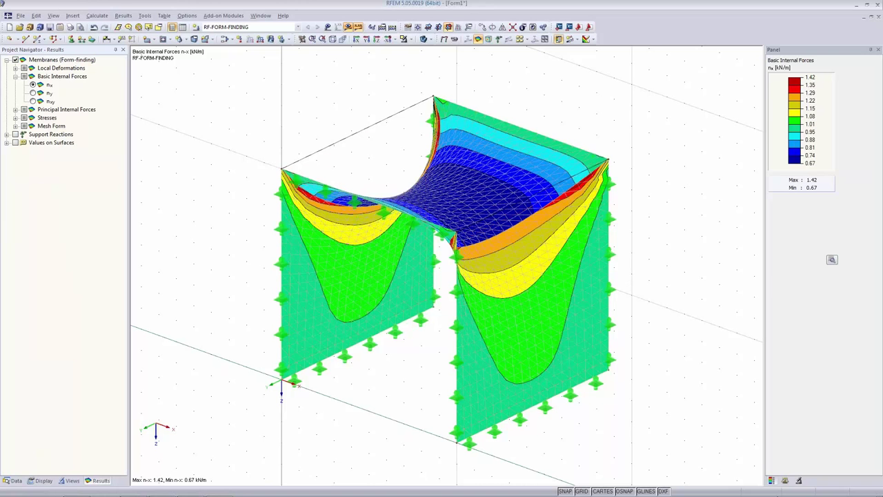
mouse_move(783, 481)
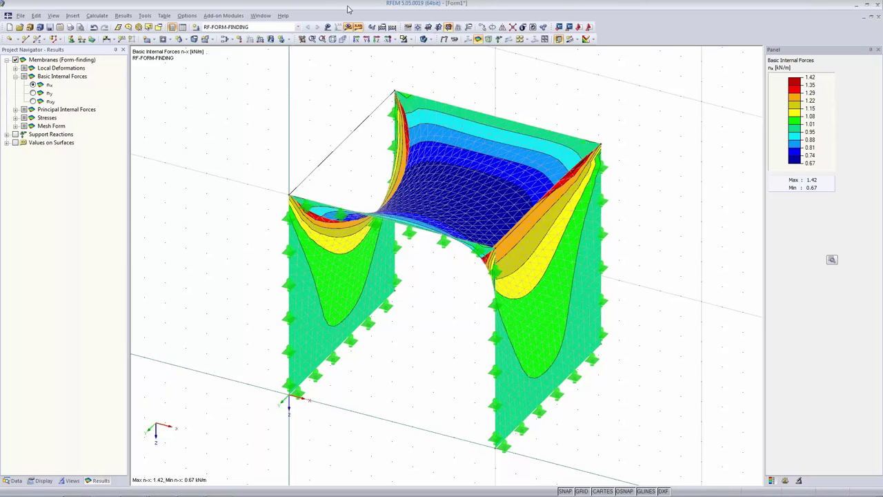
- Create a new 3D model named cone in the Dlubal Examples project
left_click(9, 27)
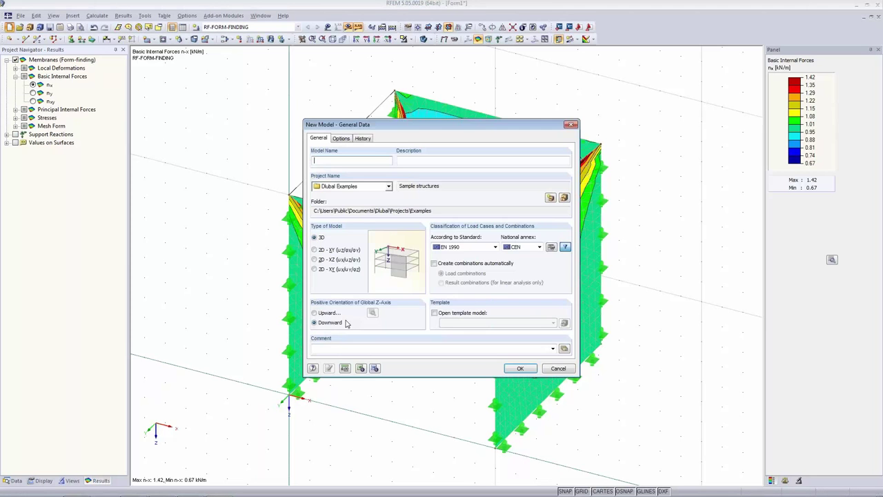
type("cone")
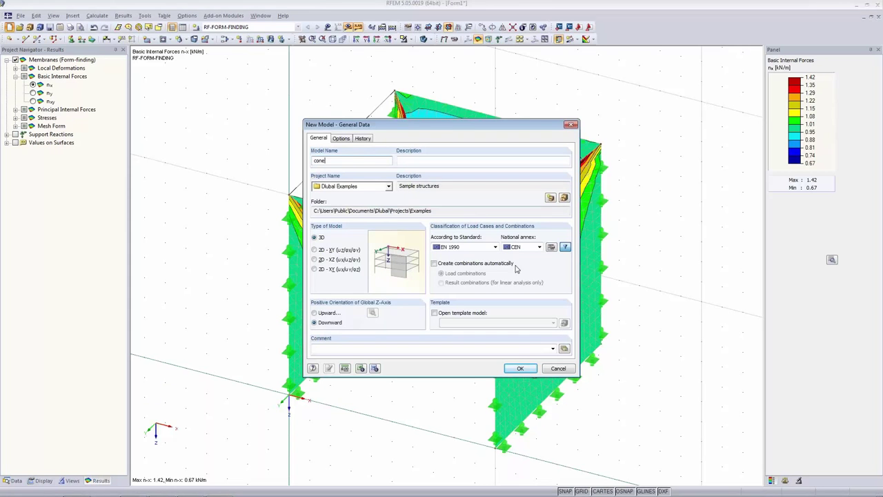
left_click(521, 369)
left_click(428, 267)
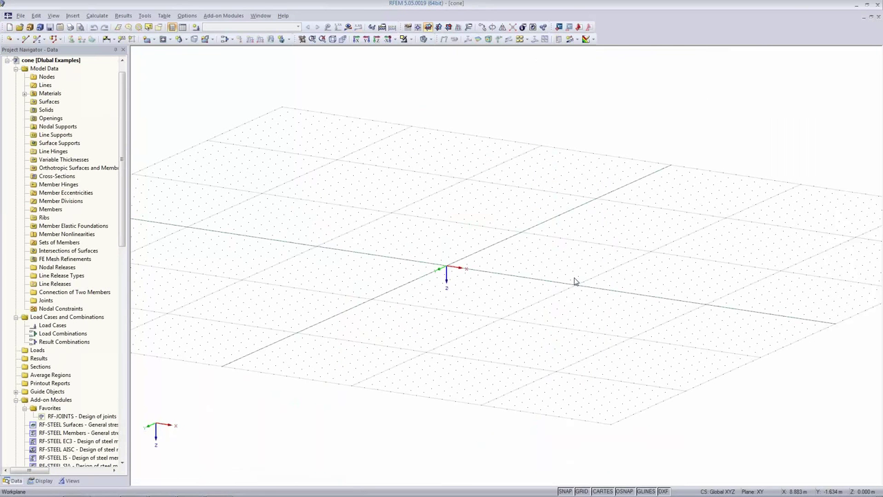
- Draw a line in the XZ work plane from (5, 0, 0) to (1, 0, -5) m
left_click(448, 26)
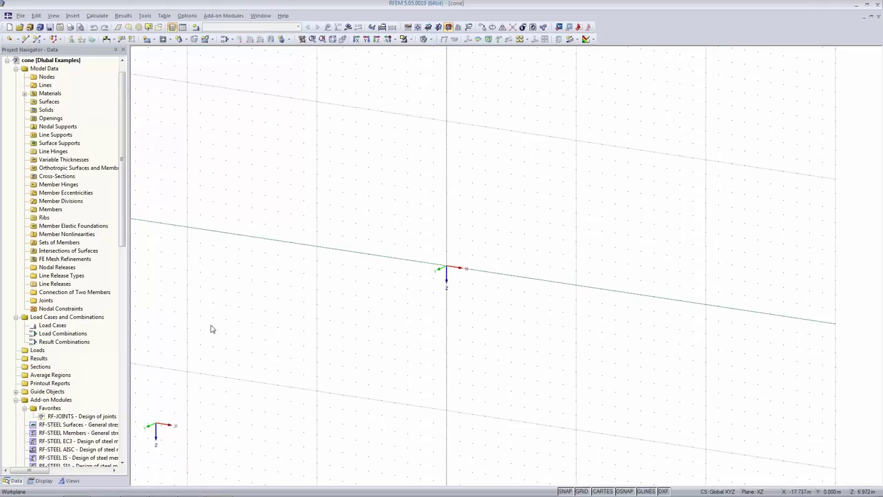
left_click(25, 39)
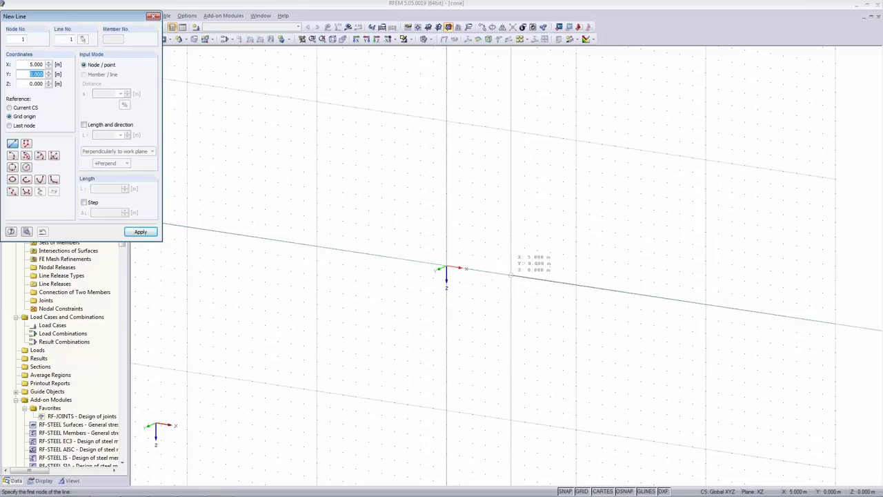
left_click(511, 274)
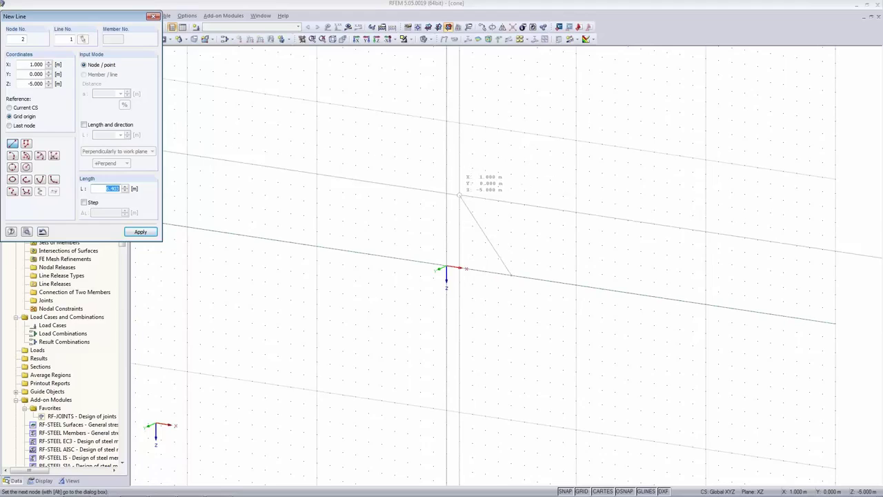
left_click(460, 196)
key("Escape")
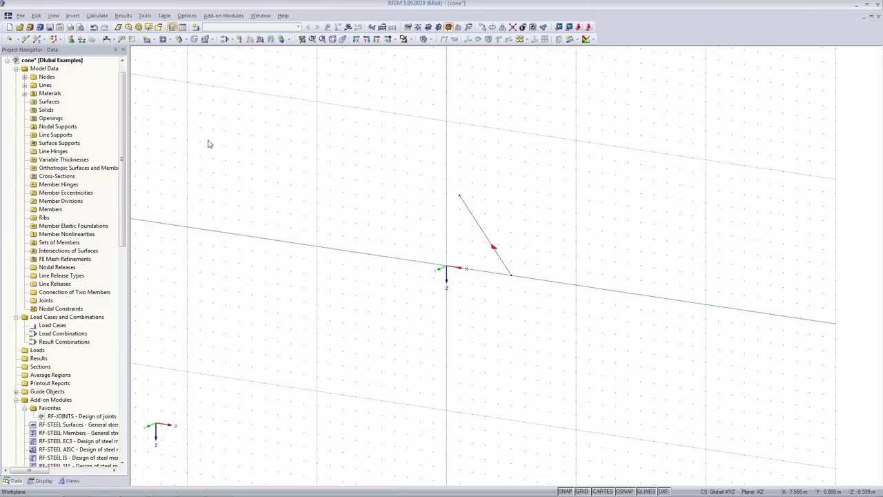
left_click(184, 40)
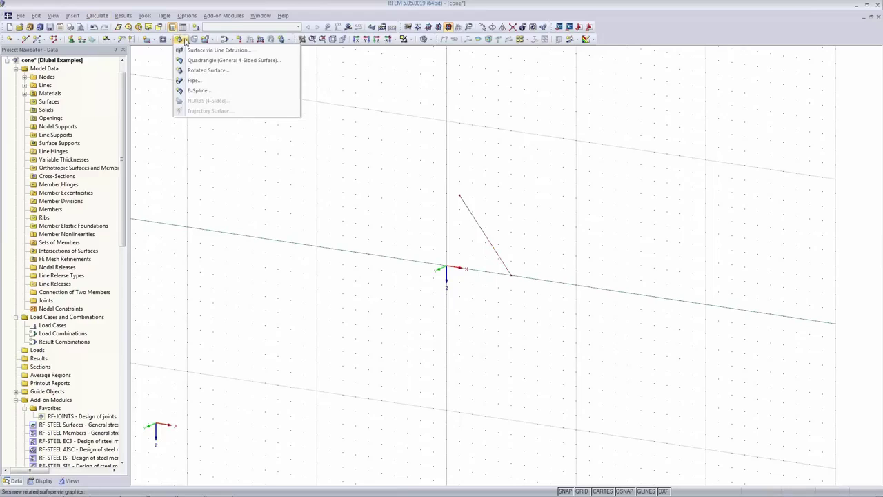
left_click(200, 72)
left_click_drag(476, 142, 237, 66)
left_click(294, 111)
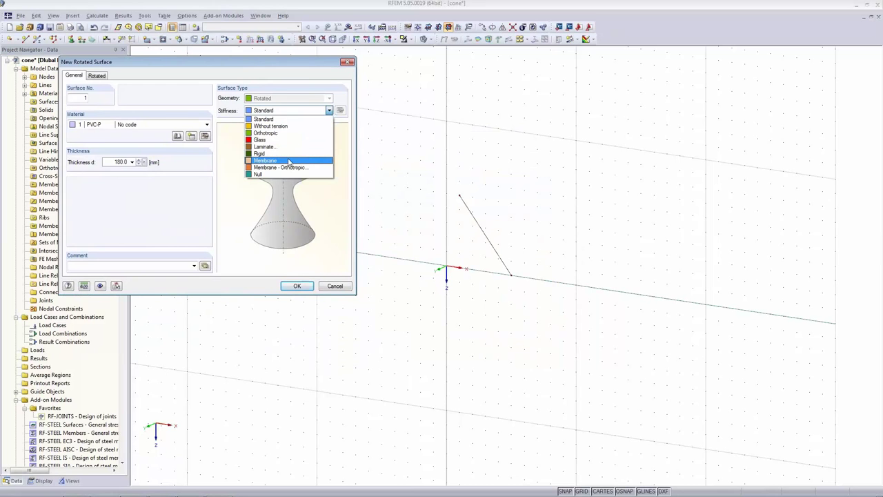
left_click(288, 160)
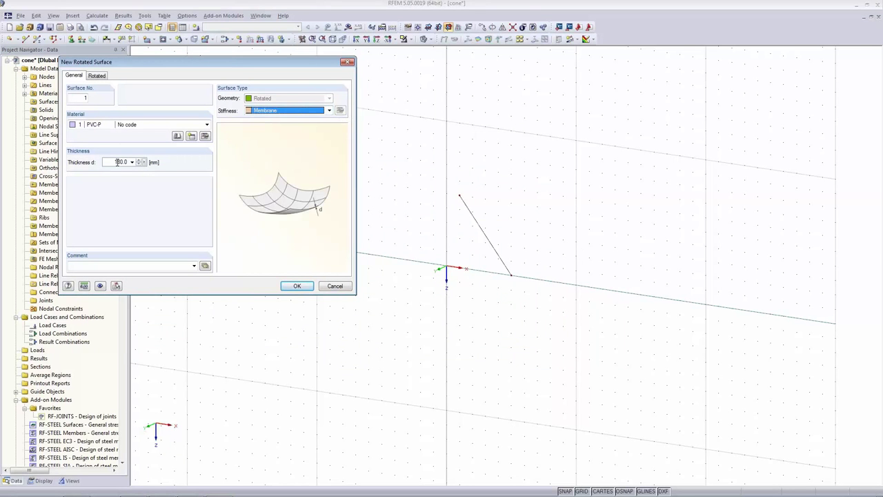
left_click(97, 76)
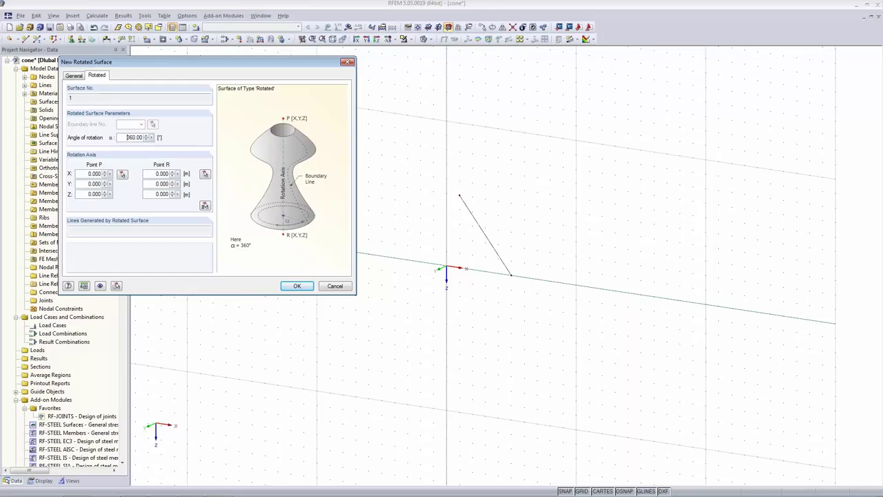
double_click(145, 138)
left_click(204, 207)
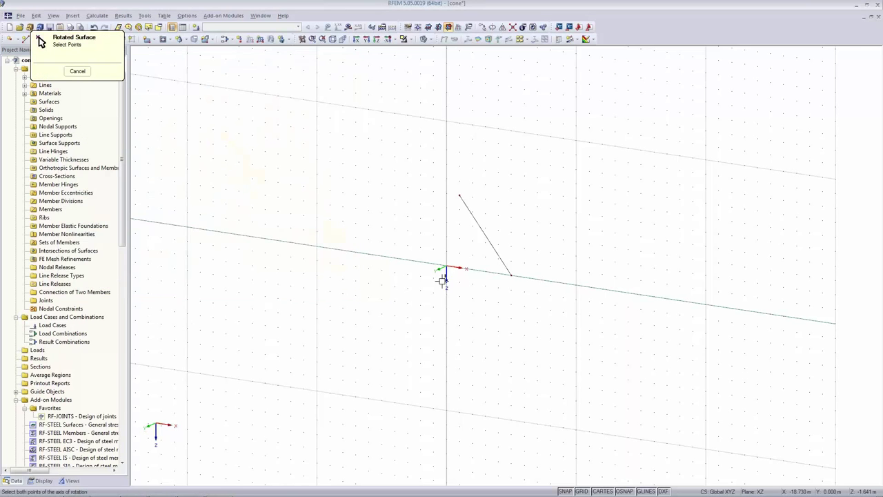
left_click(445, 179)
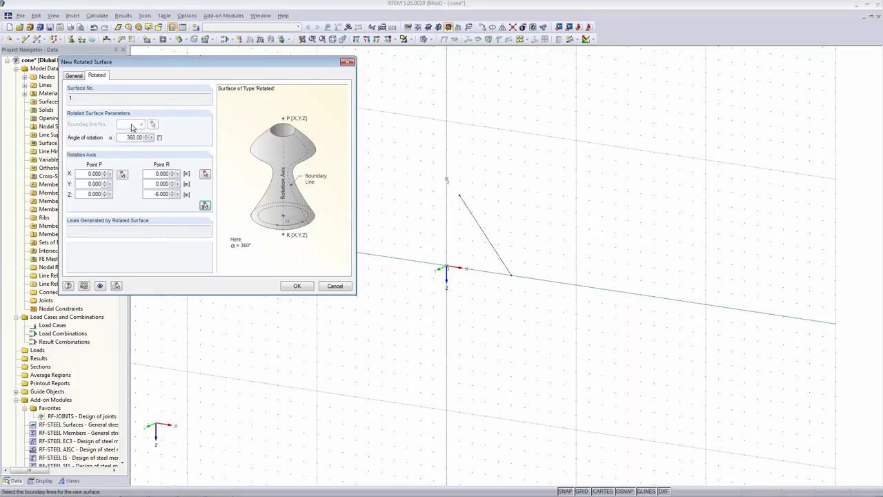
left_click(335, 286)
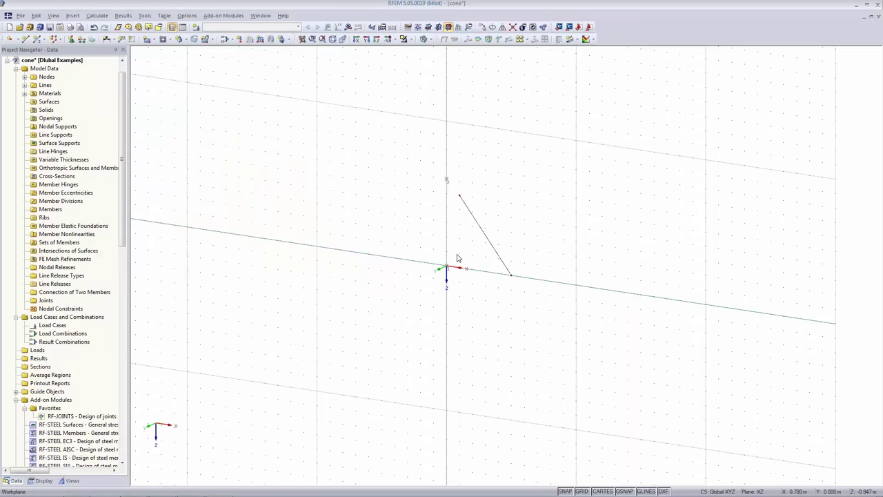
- Define a rotated surface from the sloped line, with a 360° rotation about the axis from (0, 0, 0) to (0, 0, -6) m
left_click(107, 38)
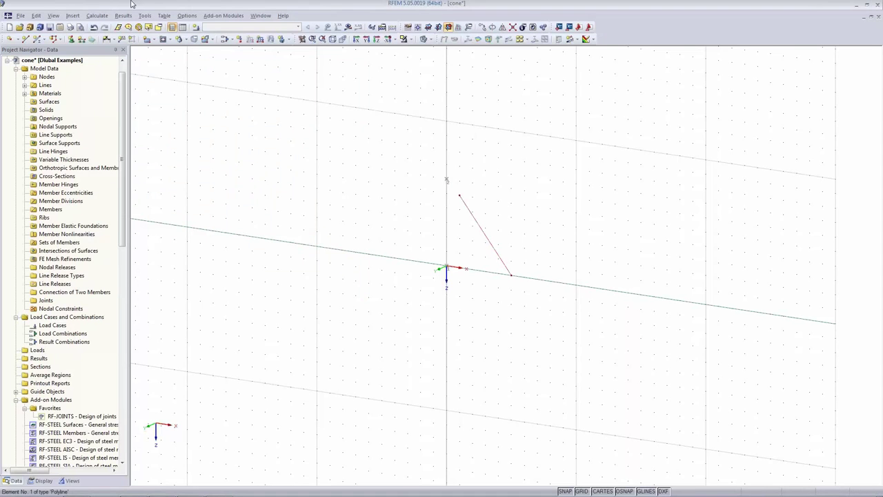
left_click(180, 39)
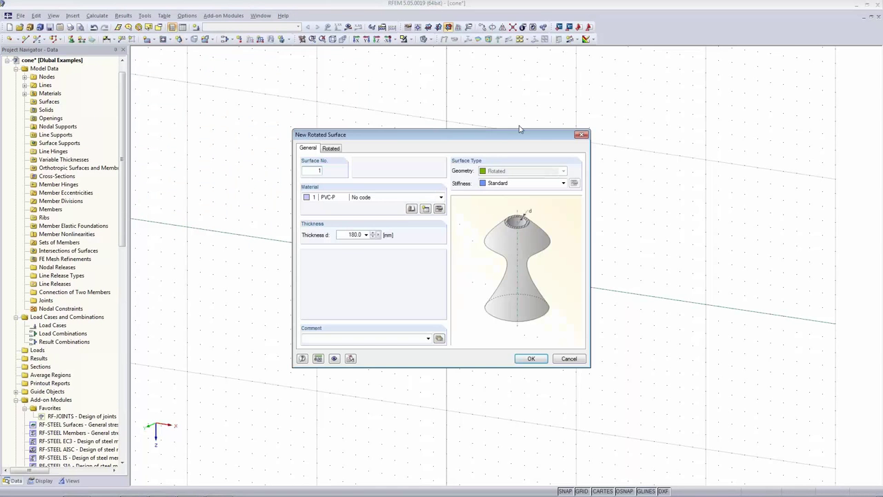
left_click_drag(505, 140, 289, 118)
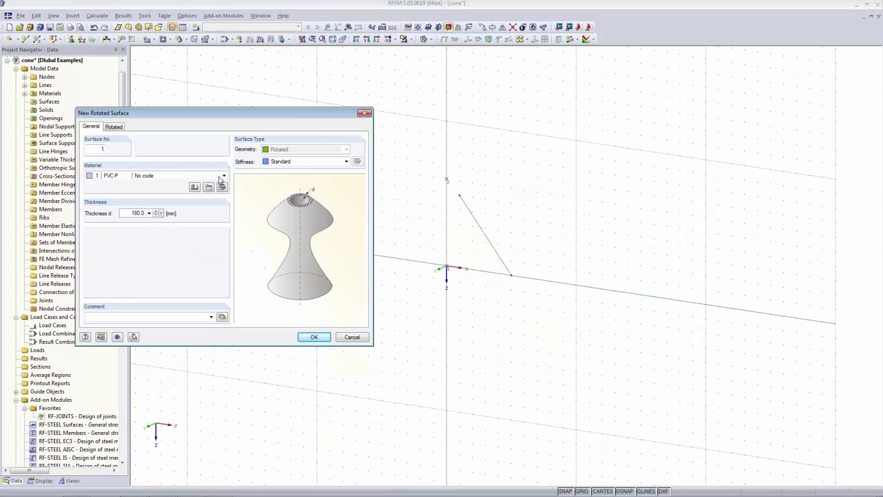
left_click(112, 127)
double_click(153, 189)
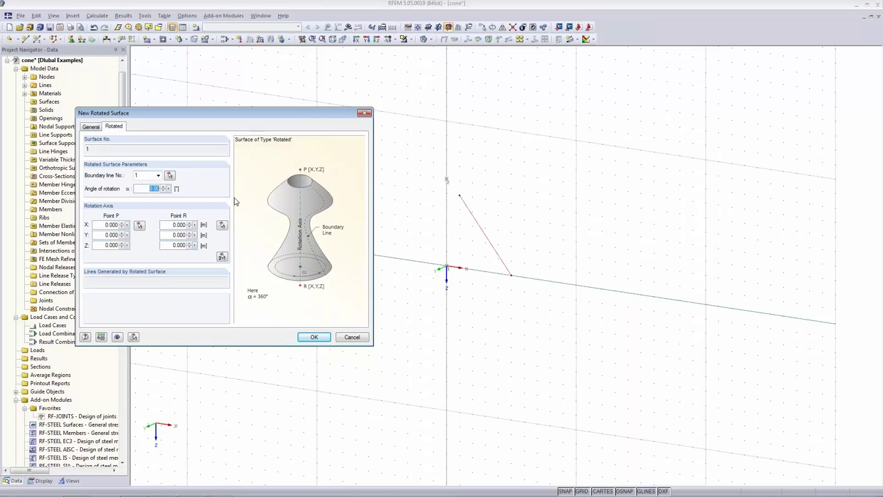
type("360")
key("Tab")
left_click(222, 257)
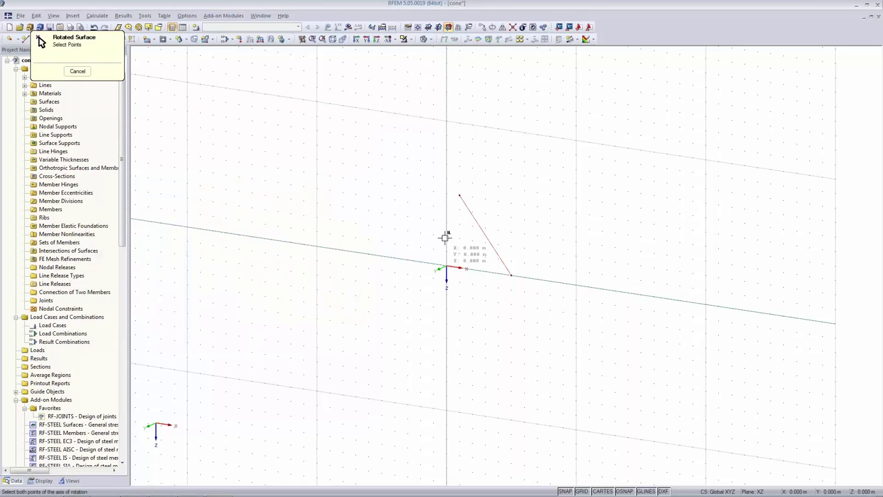
left_click(446, 180)
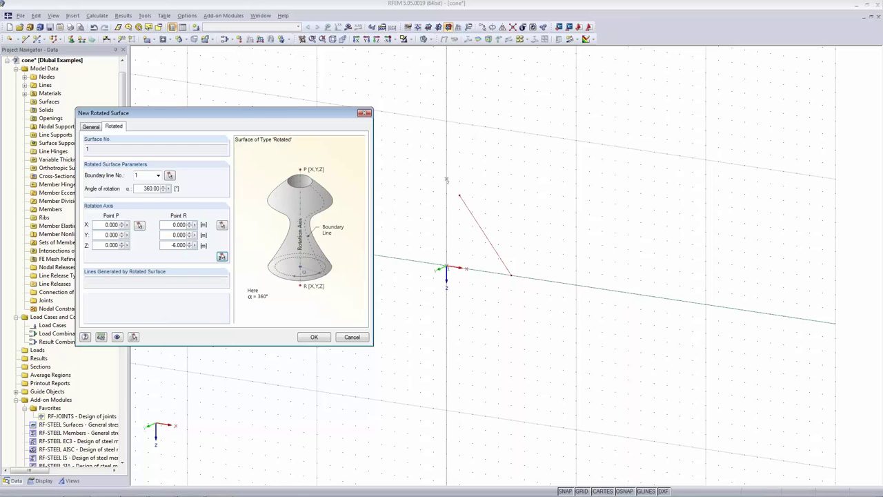
- Give the new rotated surface Membrane stiffness and create it
left_click(91, 126)
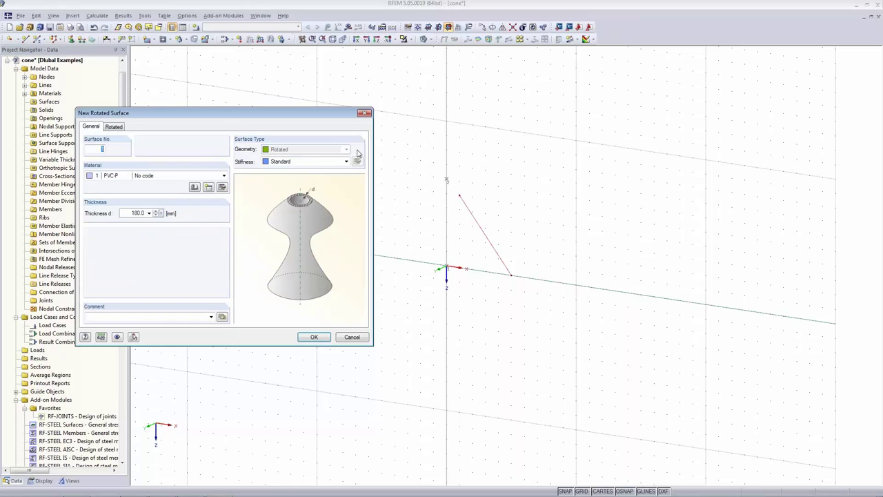
left_click(320, 161)
left_click(320, 210)
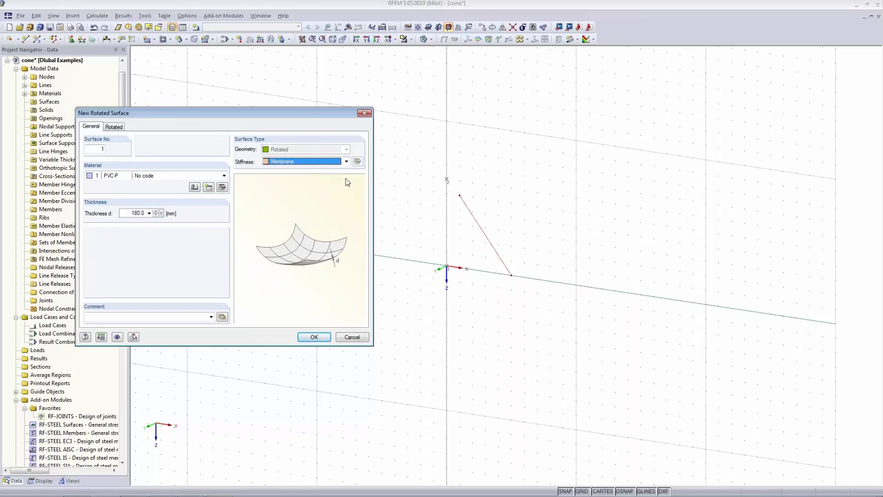
left_click(318, 337)
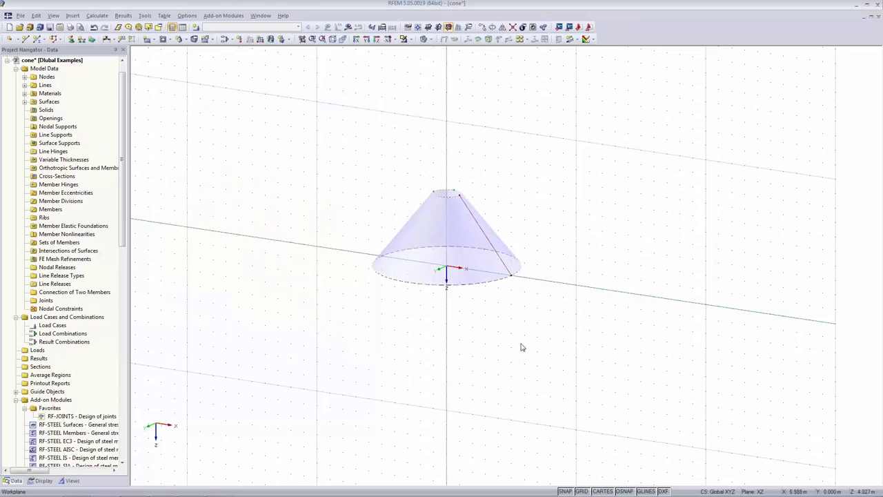
- Set the cone surface's stiffness to Membrane and check its rotation and FE mesh settings
double_click(433, 233)
left_click(563, 183)
left_click(538, 239)
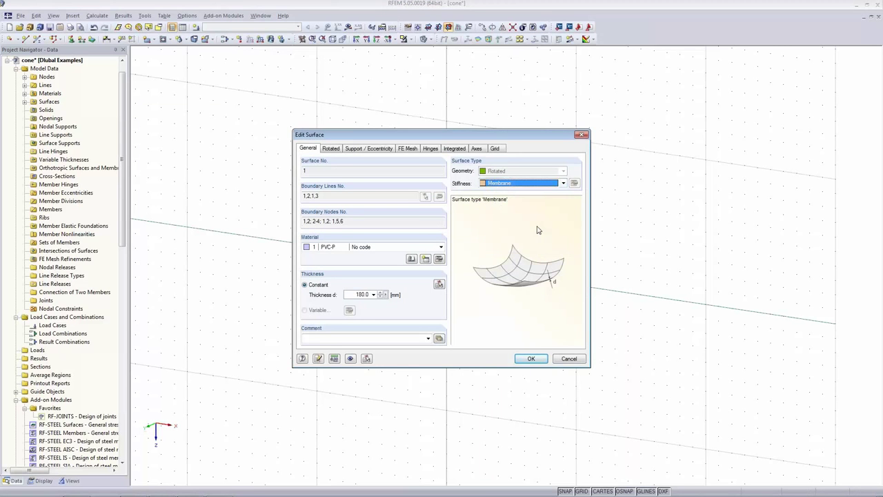
left_click(347, 150)
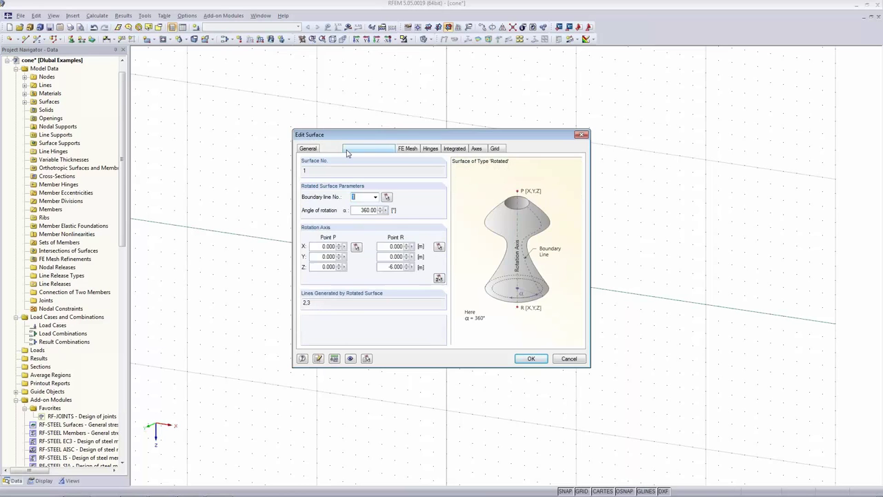
left_click(407, 150)
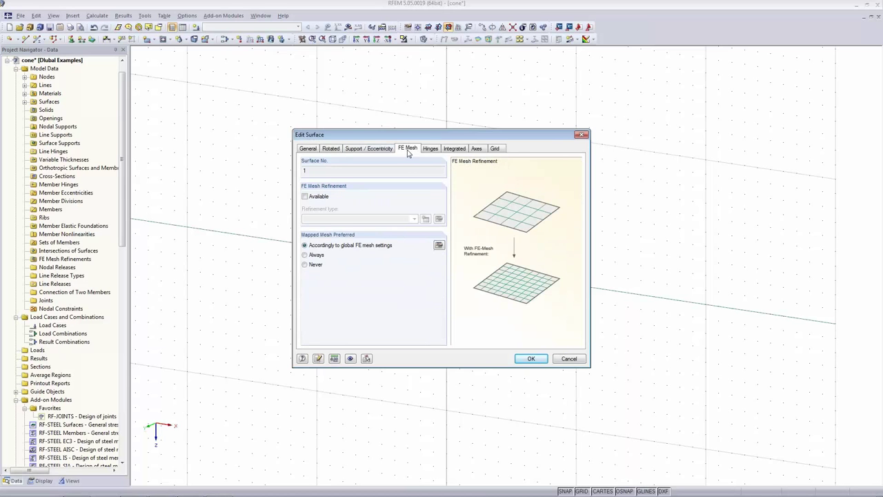
left_click(530, 359)
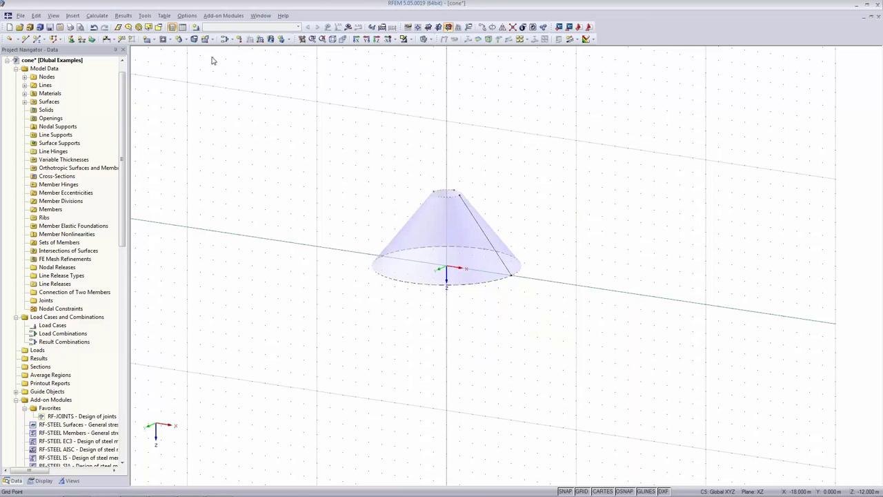
- Set the shape of finite elements for surfaces to triangles only in the FE mesh settings
left_click(104, 16)
left_click(105, 119)
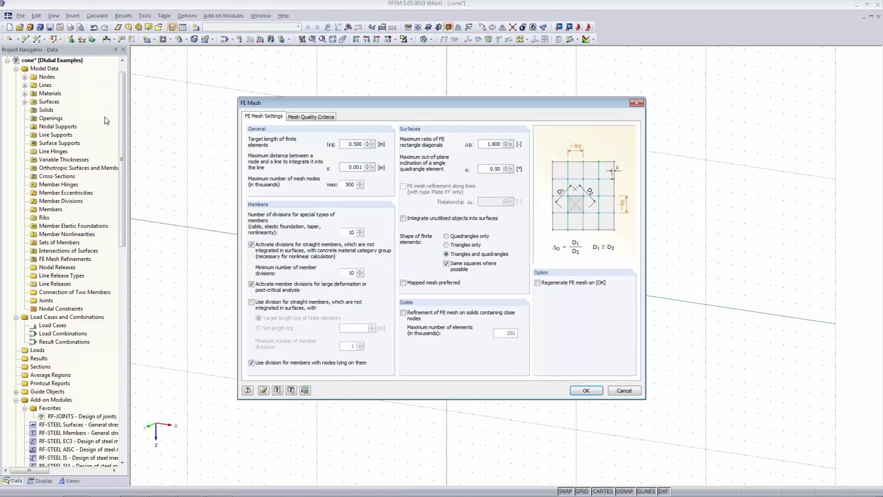
left_click(447, 245)
left_click(585, 391)
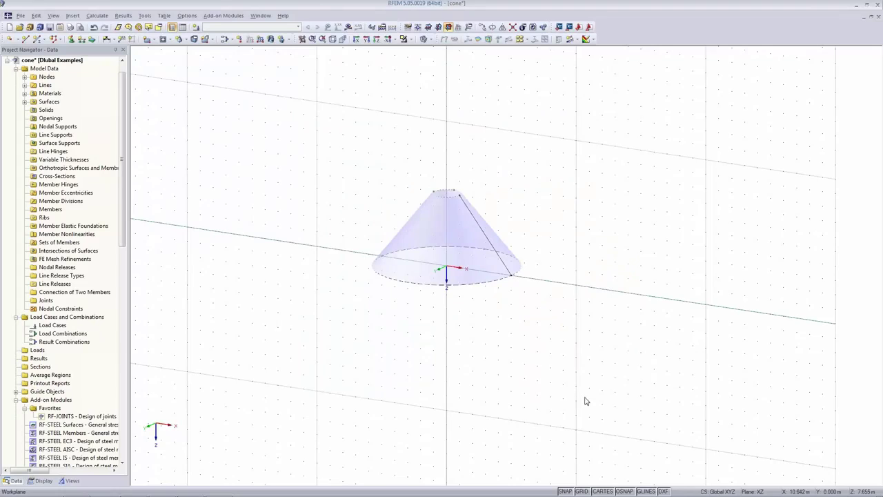
- Place hinged line supports on the cone's lower and upper circular edges
left_click(80, 39)
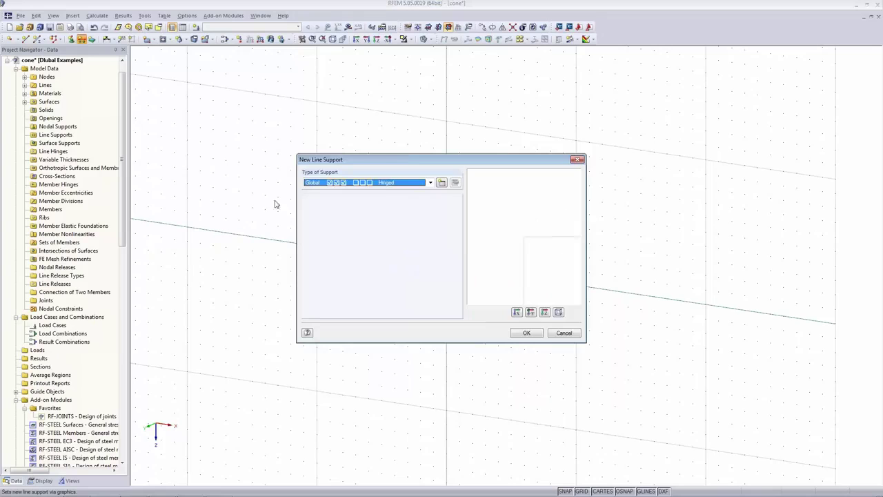
left_click(527, 332)
left_click(481, 282)
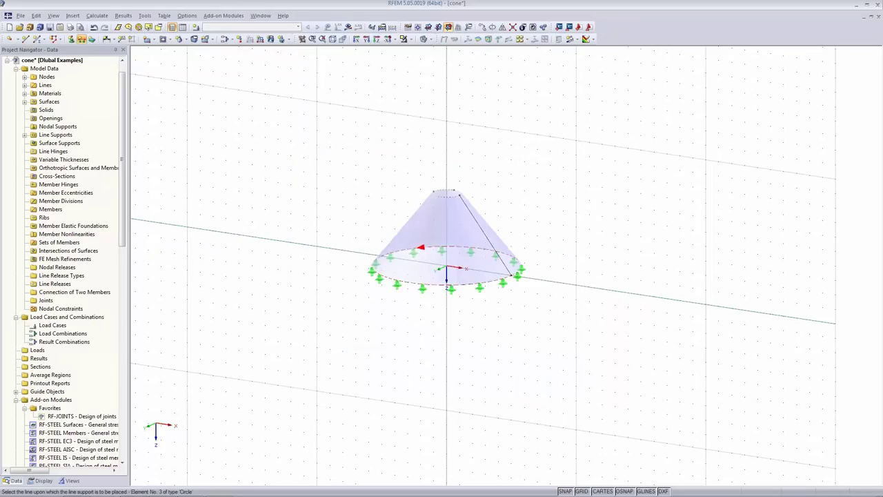
left_click(445, 195)
key("Escape")
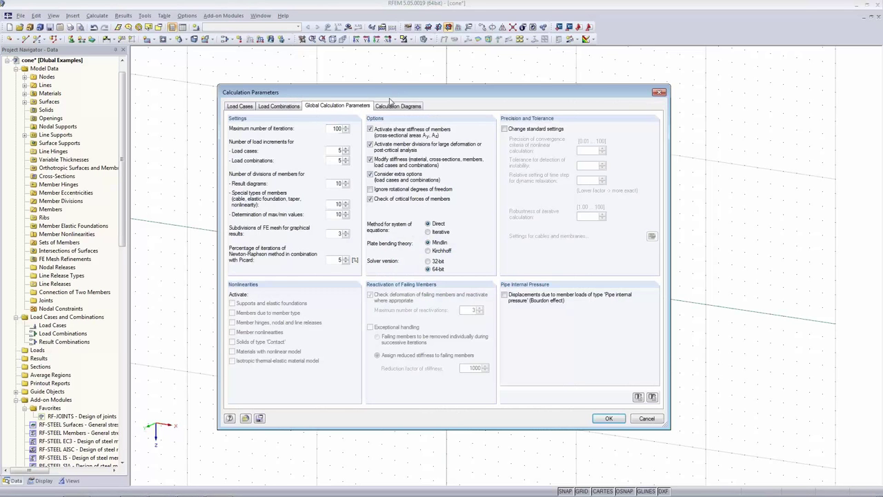
- Close the calculation parameters and activate RF-FORM-FINDING in the cone model's general data
left_click(608, 418)
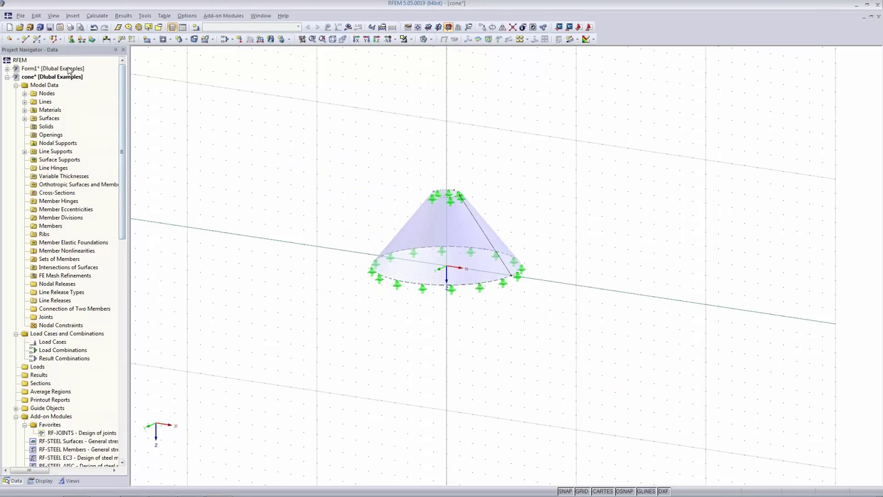
left_click(67, 78)
right_click(68, 80)
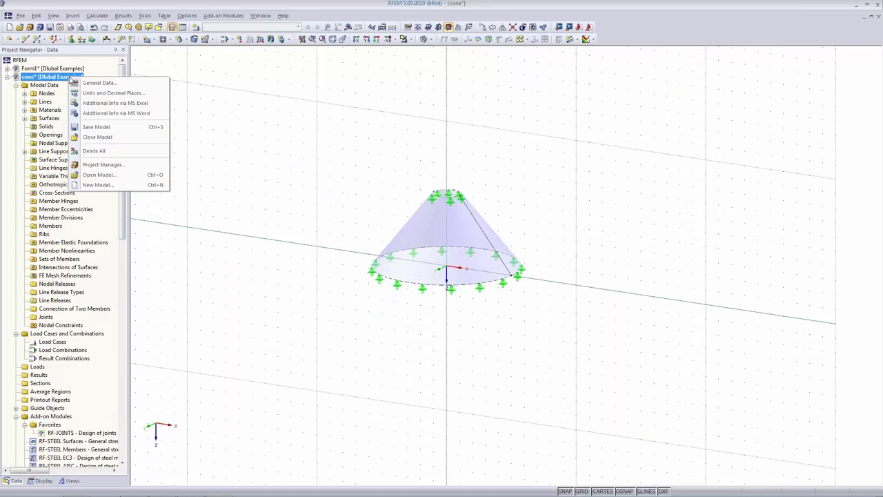
left_click(112, 85)
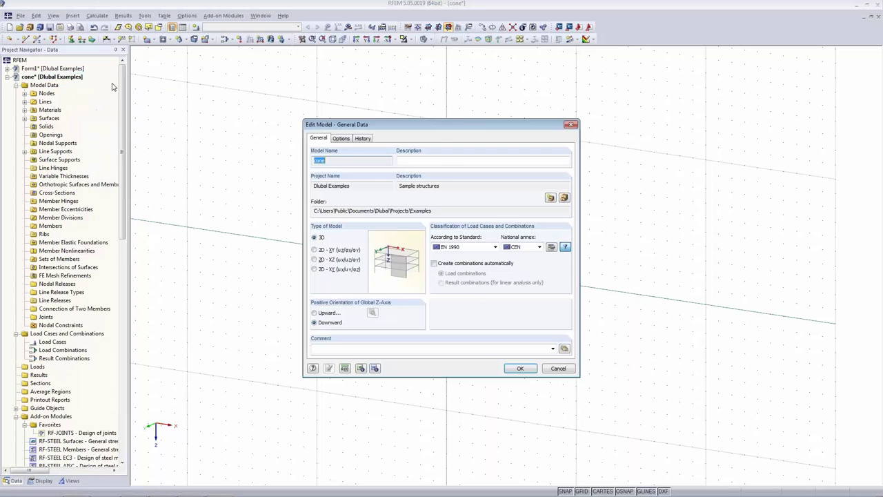
left_click(341, 138)
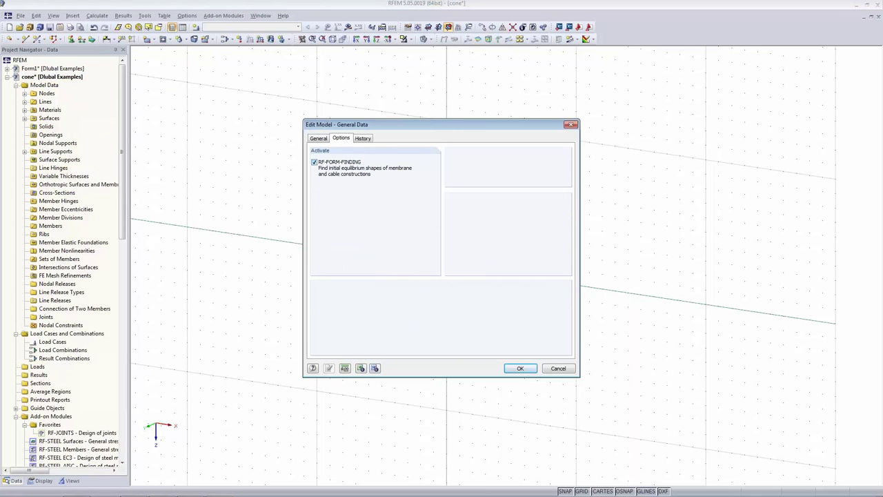
left_click(520, 369)
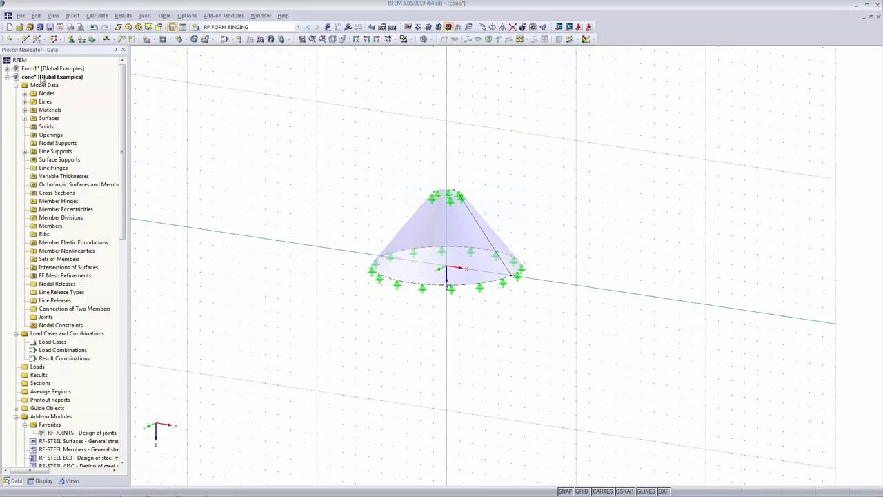
- Accept isotropic form-finding prestress of 1.0 kN/m along warp and weft for the cone's membrane surface
double_click(426, 259)
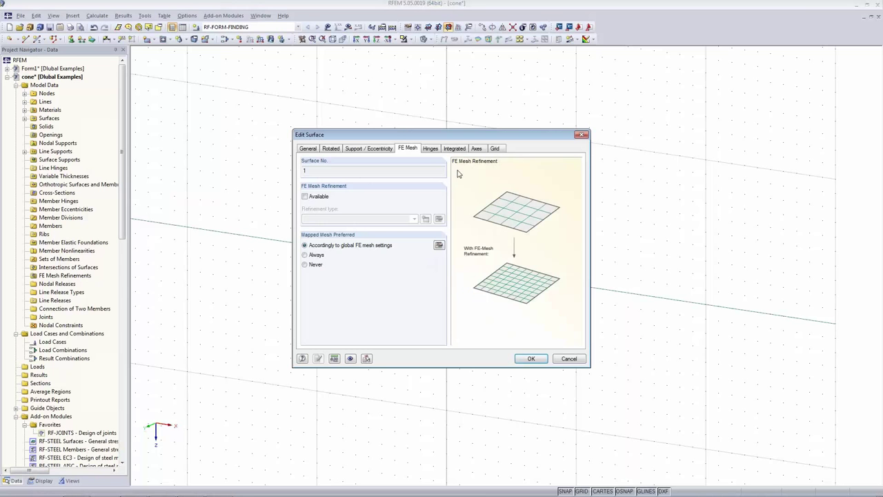
left_click(308, 149)
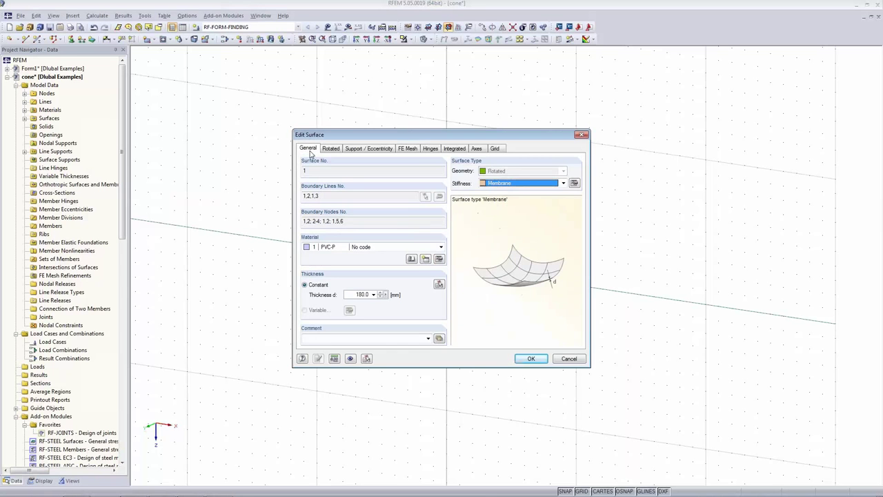
left_click(573, 183)
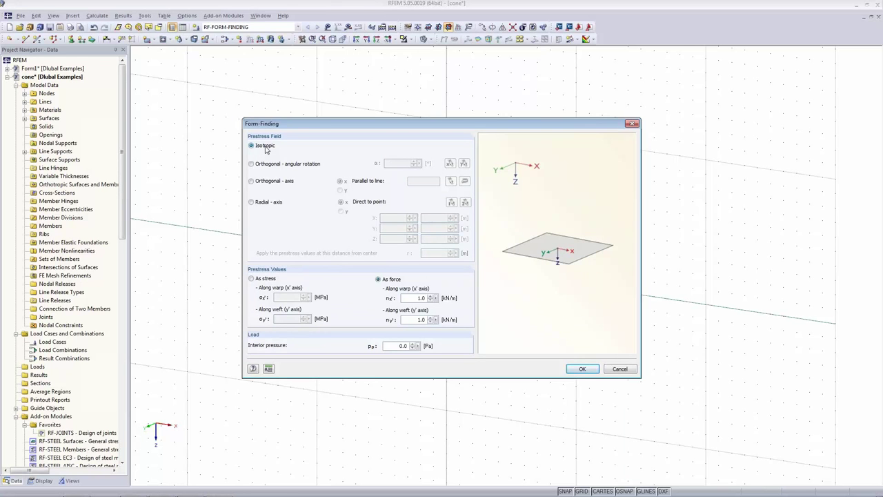
left_click_drag(344, 128, 337, 180)
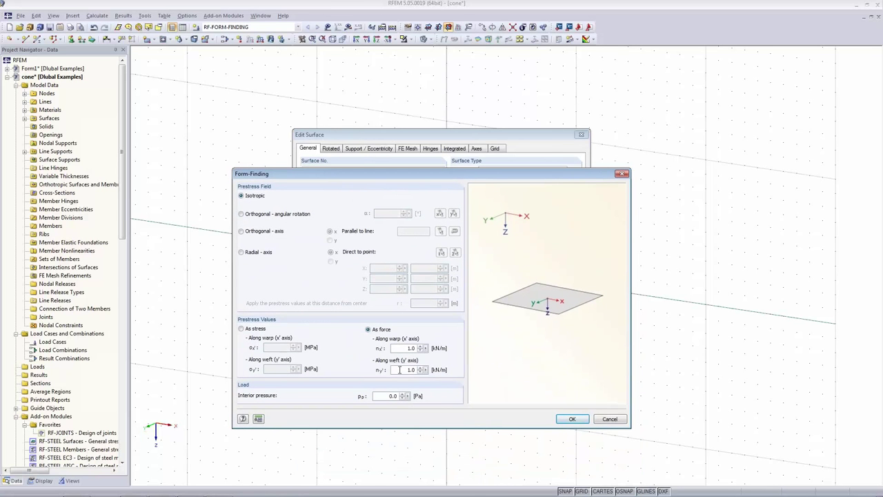
left_click(572, 419)
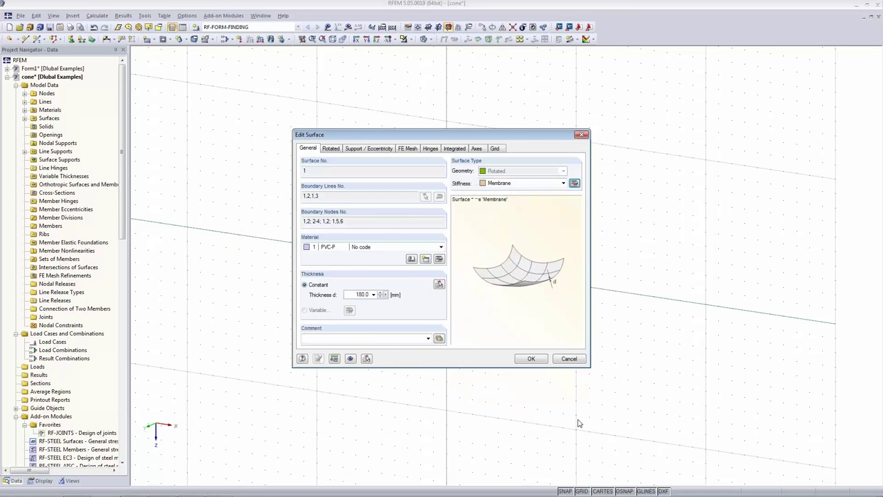
left_click(541, 358)
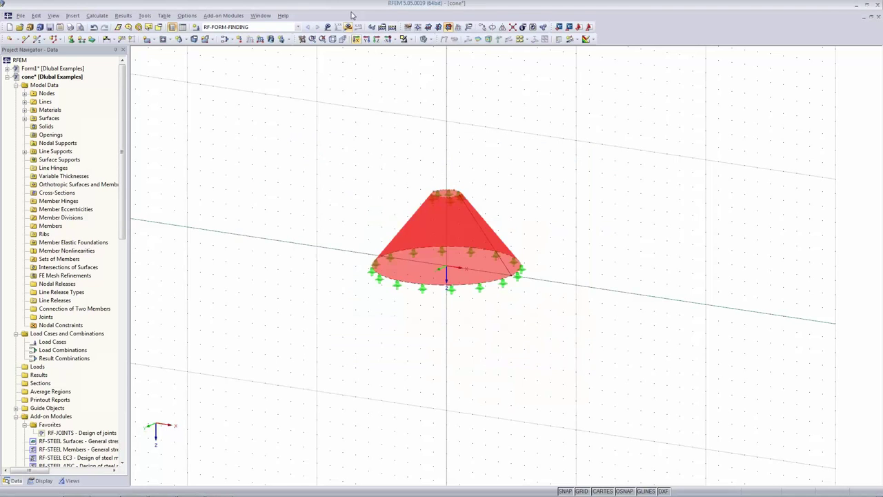
- Set form-finding to the projection method with 50 iterations for loading prestress
left_click(350, 141)
left_click(383, 28)
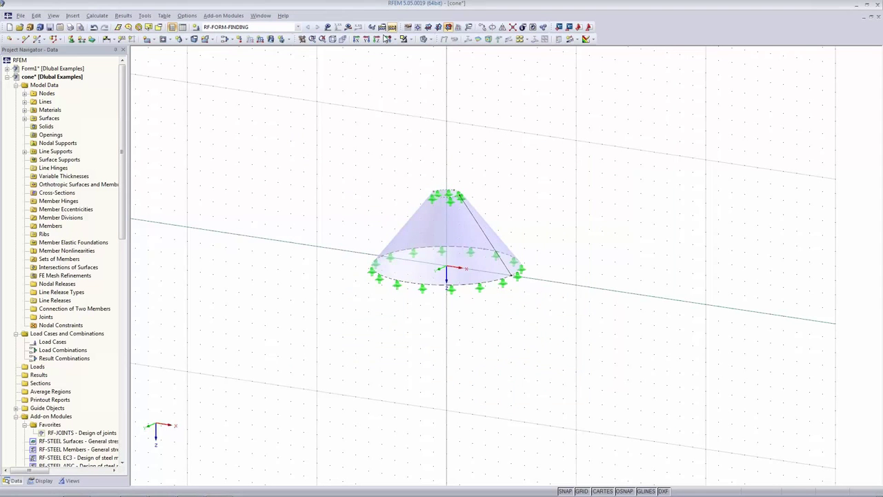
left_click(440, 106)
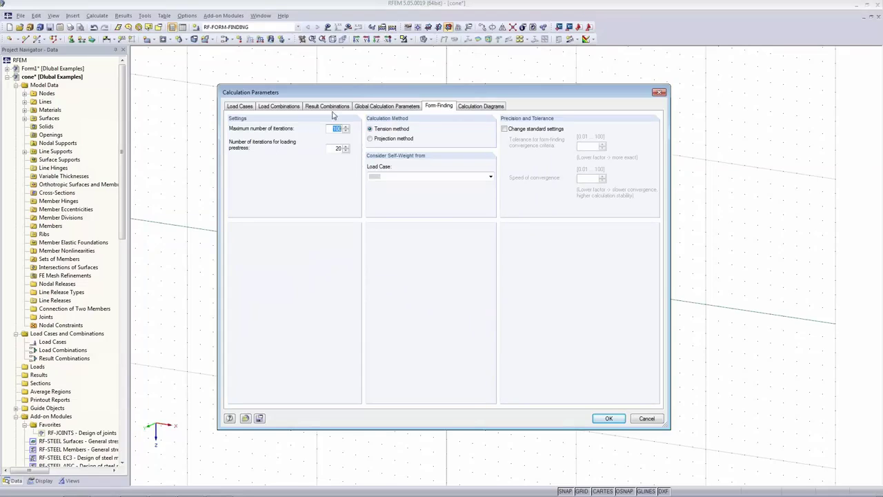
left_click(383, 141)
double_click(337, 148)
type("50")
key("Tab")
left_click(610, 418)
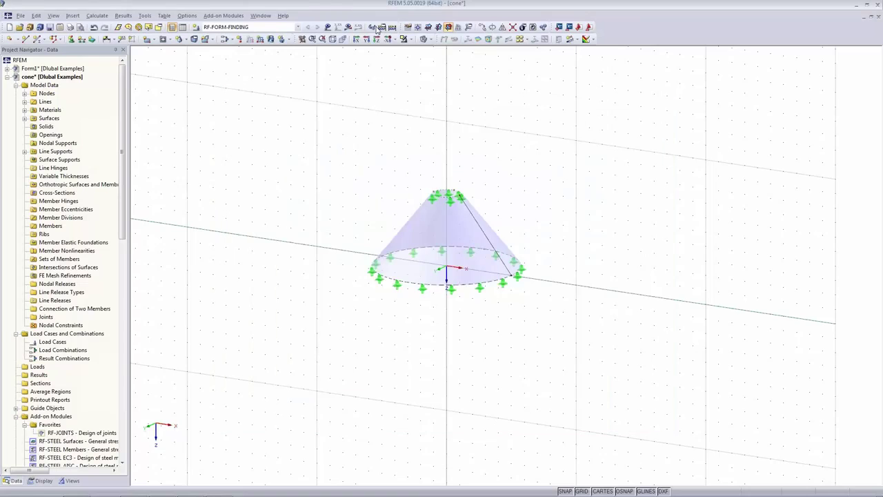
- Run the RF-FORM-FINDING calculation for the cone and adjust the deformation display factor
left_click(348, 27)
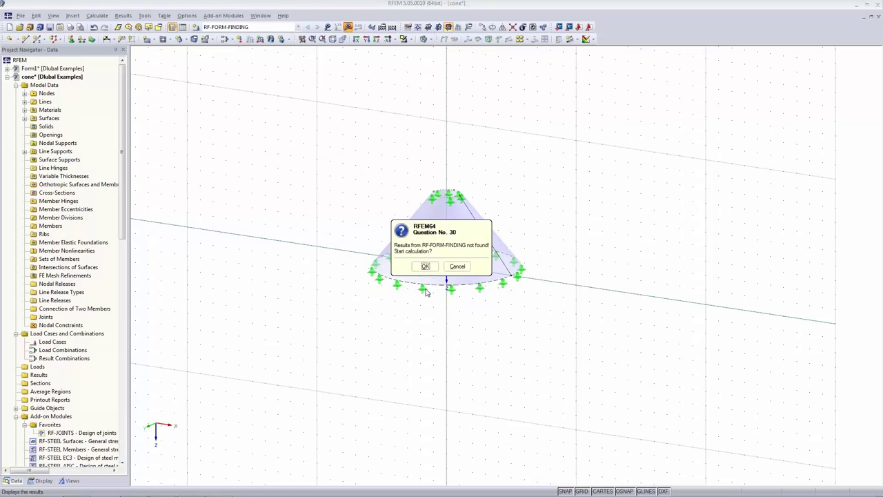
left_click(427, 266)
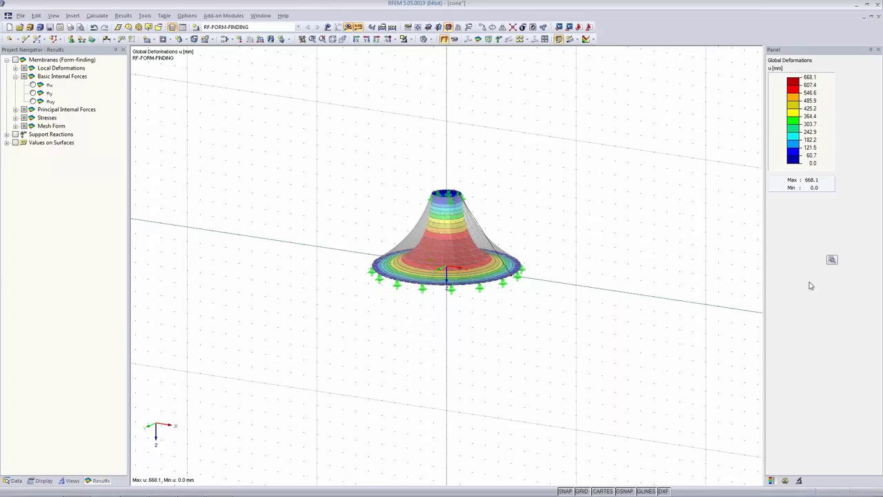
left_click(785, 481)
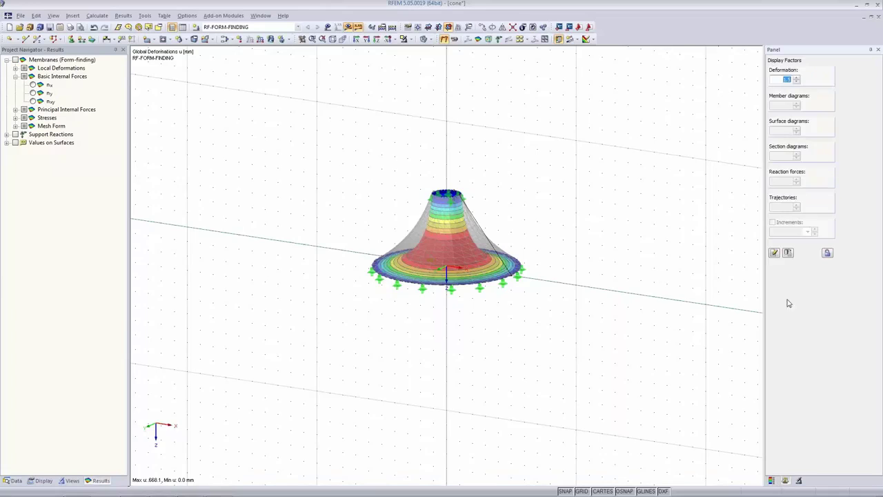
type("0")
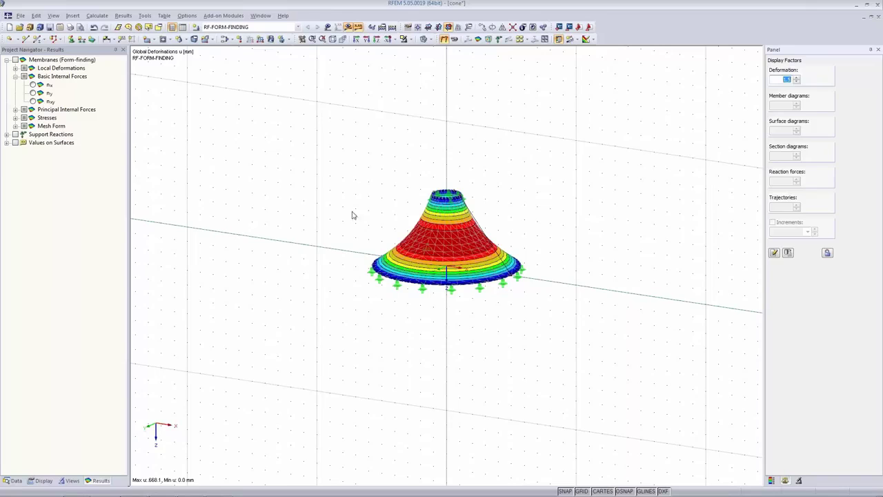
- Examine the basic internal forces nx and ny on the form-found cone with their colour scale
left_click(773, 481)
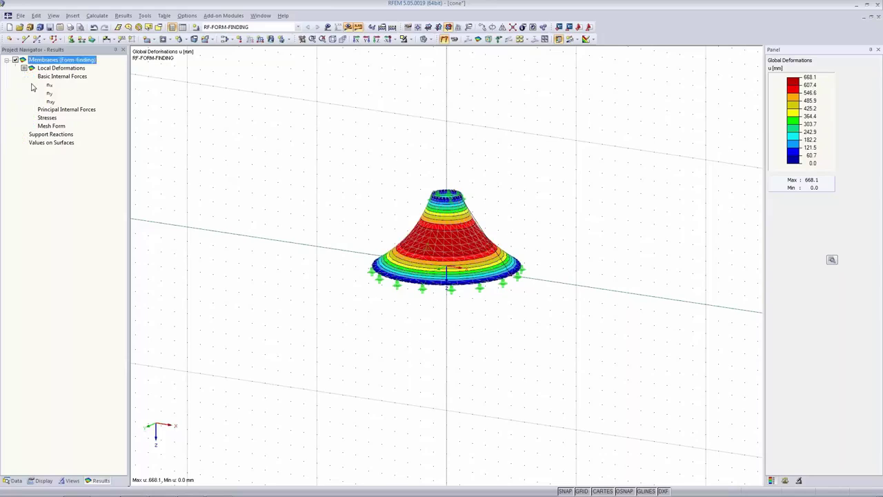
left_click(32, 85)
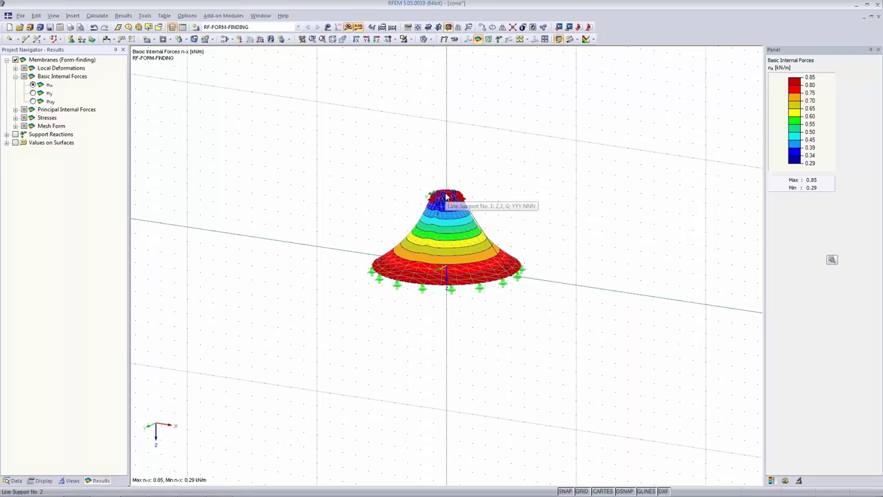
left_click(37, 94)
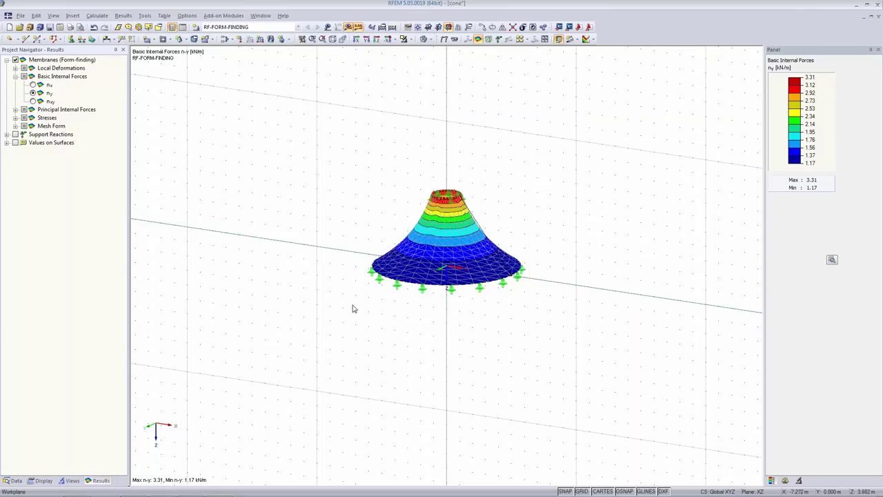
- Change the form-finding calculation method to the tension method, accepting deletion of the existing results
left_click(383, 27)
left_click(436, 106)
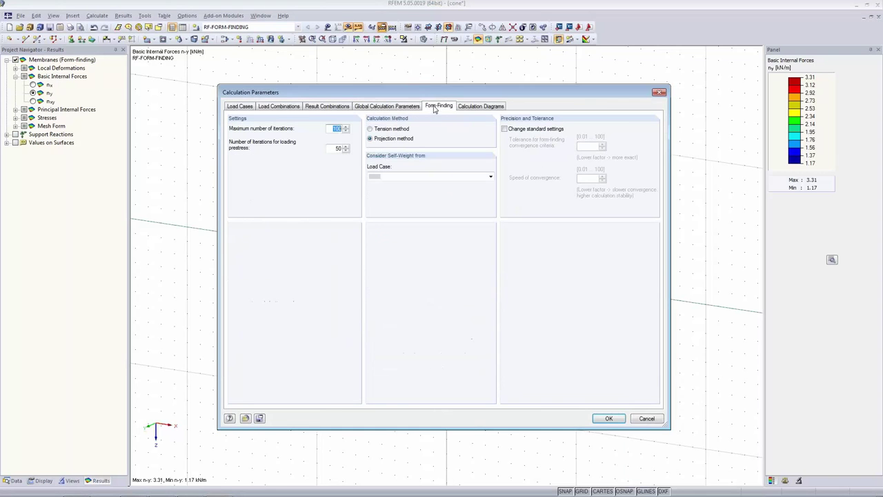
left_click(370, 129)
left_click(608, 420)
left_click(429, 280)
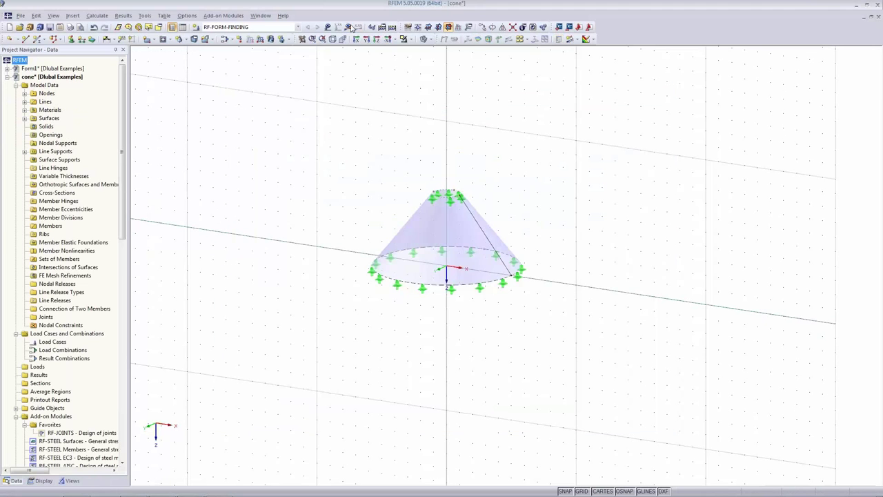
- Recalculate the cone's form-finding and inspect the resulting shape and ny forces up close
left_click(349, 28)
left_click(431, 269)
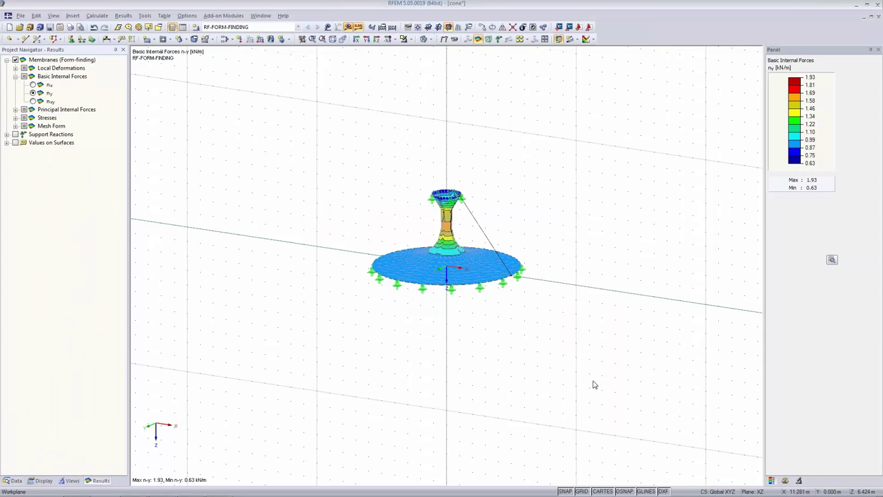
scroll(494, 222, "up", 5)
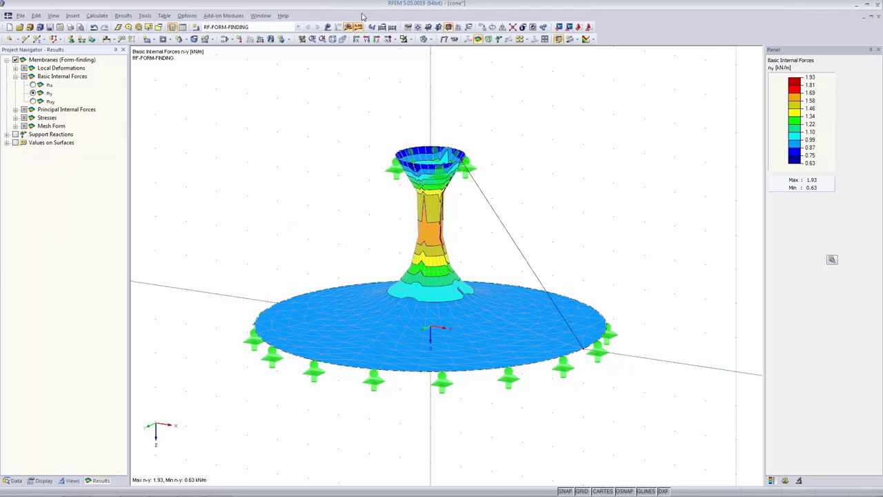
- Switch form-finding to the projection method with 60 iterations for loading prestress, accept deleting the results, and recalculate the cone
left_click(382, 29)
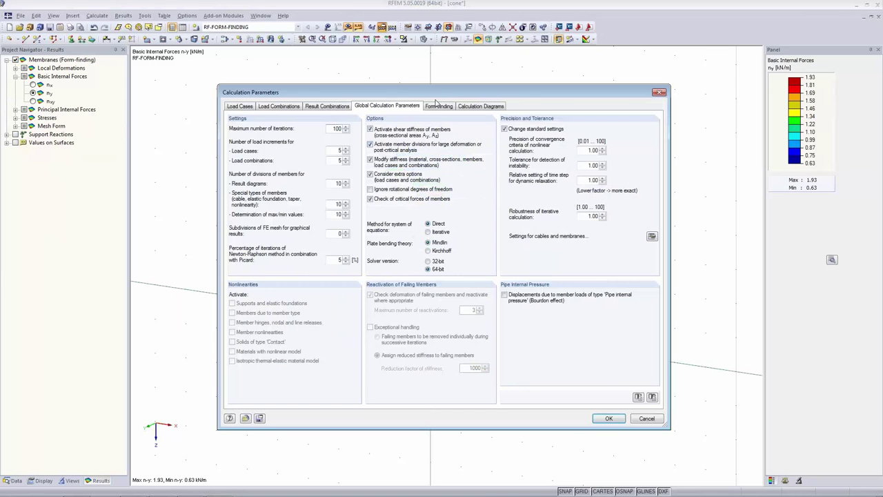
left_click(439, 105)
left_click(393, 139)
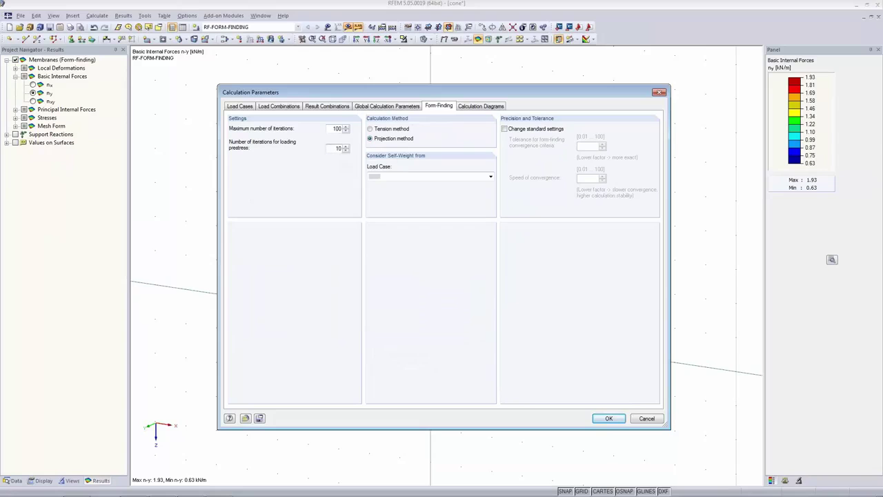
double_click(340, 148)
type("60")
key("Tab")
left_click(609, 418)
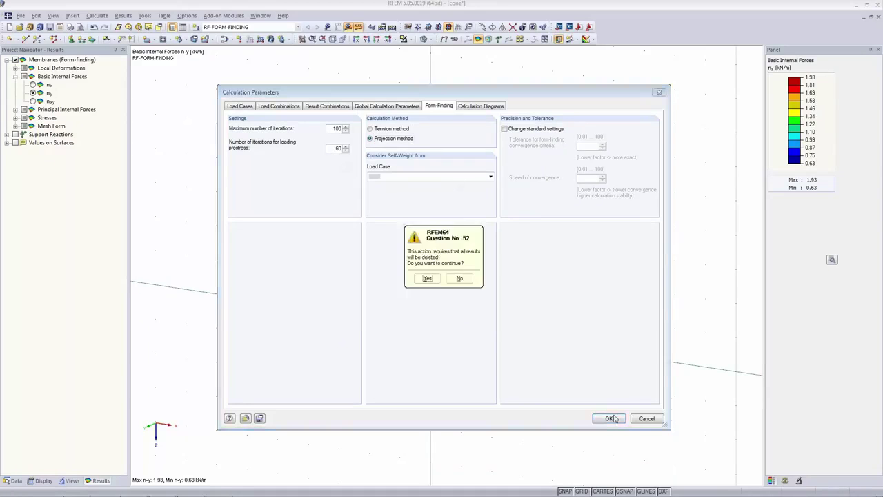
left_click(427, 278)
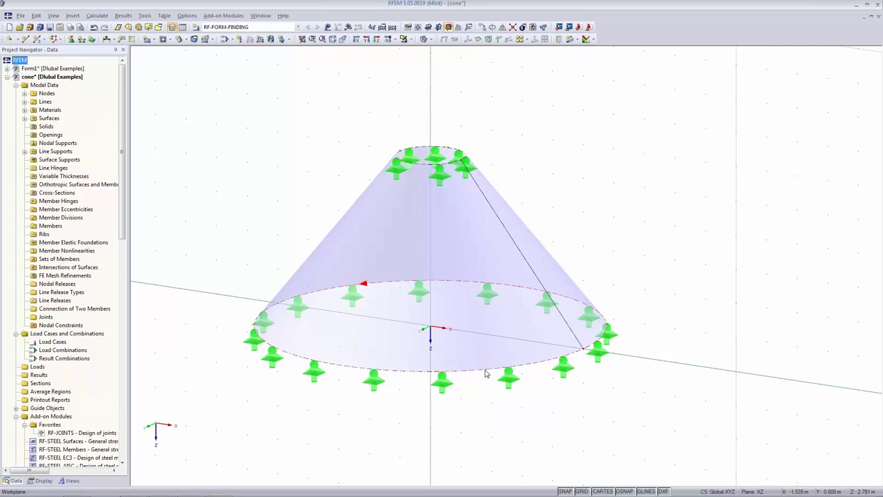
left_click(349, 27)
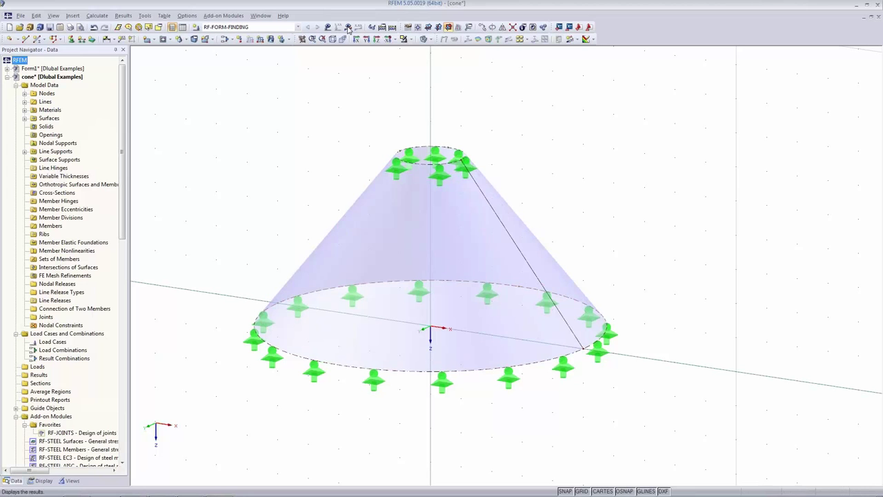
left_click(435, 263)
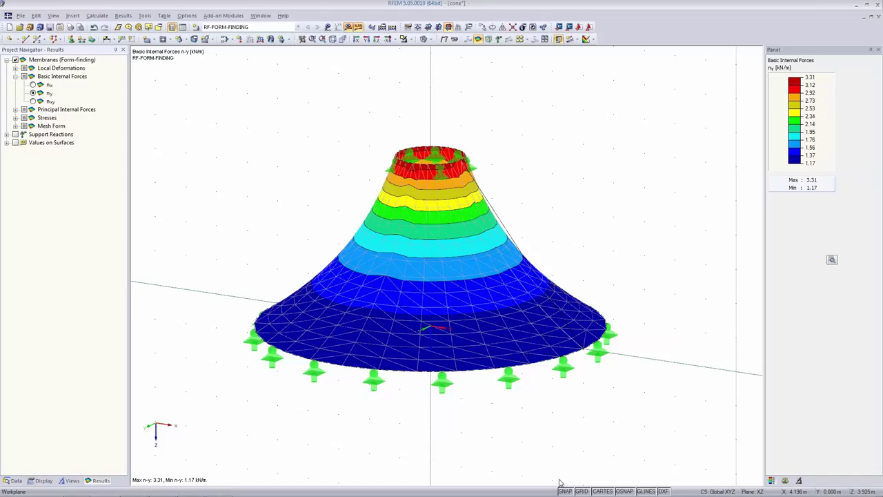
- Open the model file "Steel construction with membrane roof" from the home network drive (H:)
left_click(19, 27)
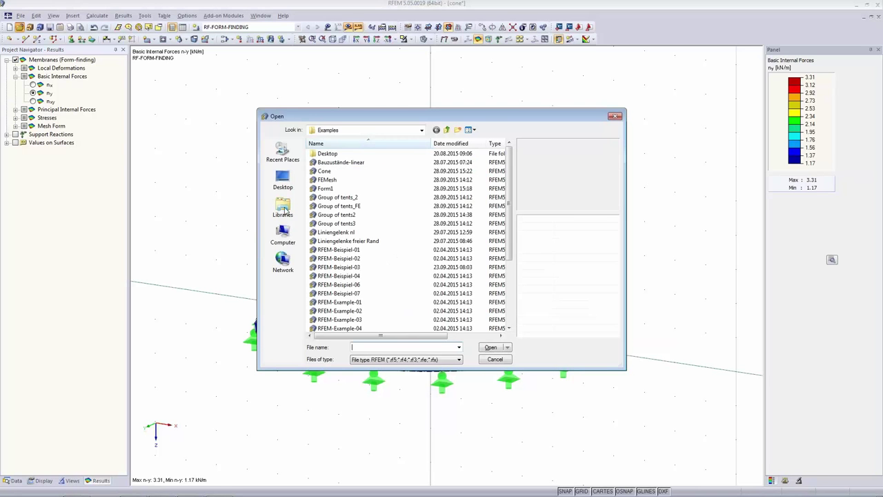
left_click(283, 238)
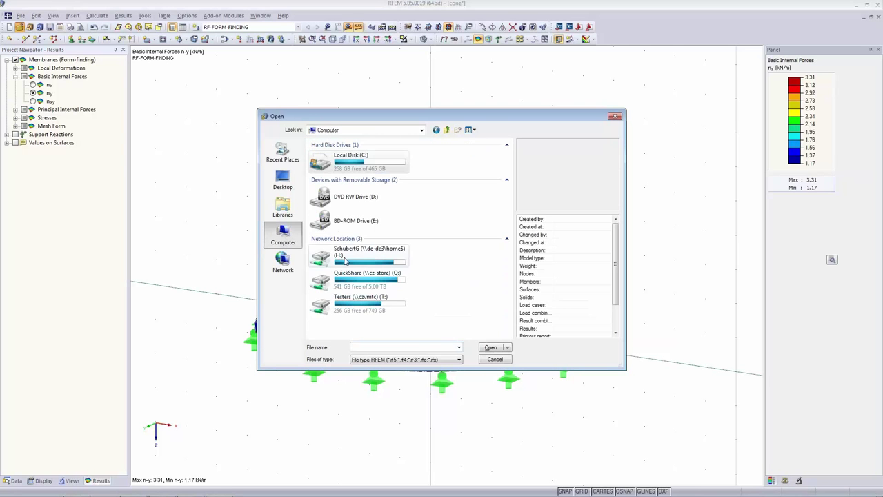
double_click(344, 261)
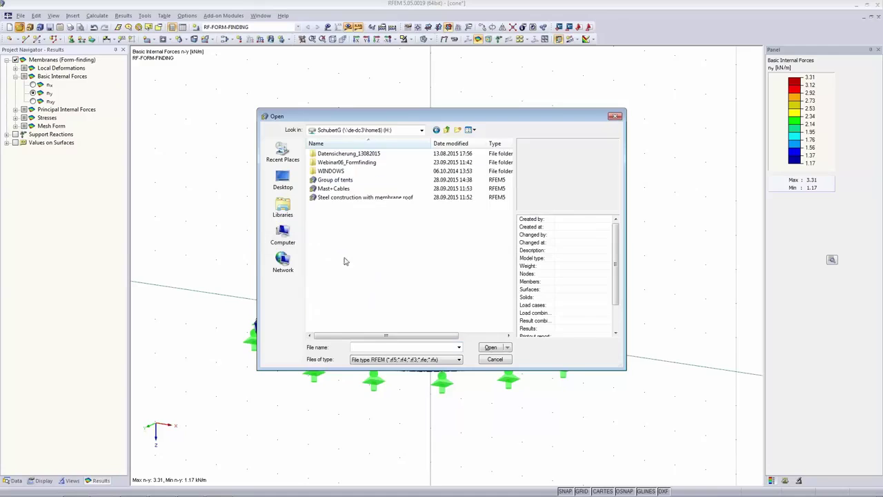
left_click(338, 189)
left_click(339, 198)
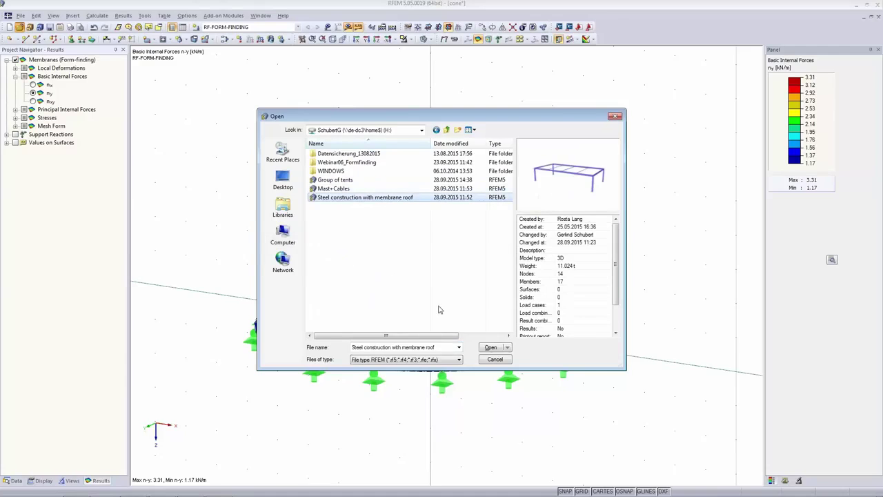
left_click(490, 348)
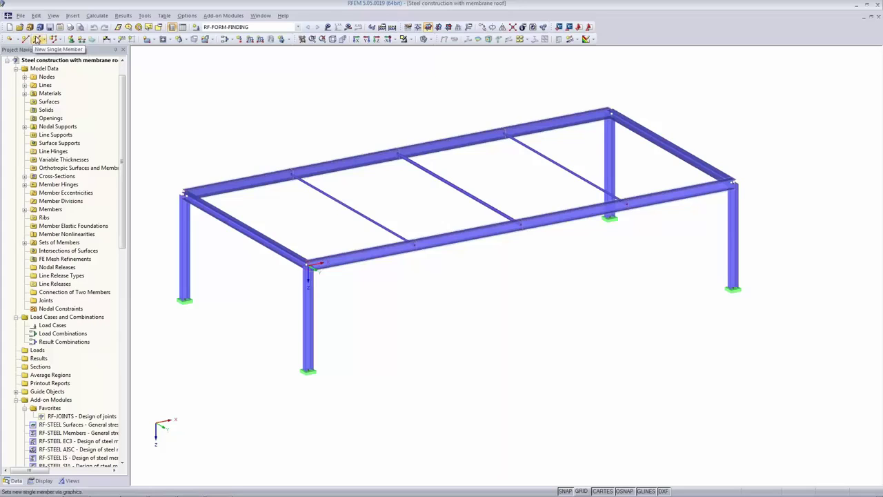
- Define a new beam member with the RO 139.7x10.0 cross-section in Steel S 235
left_click(36, 39)
left_click(391, 291)
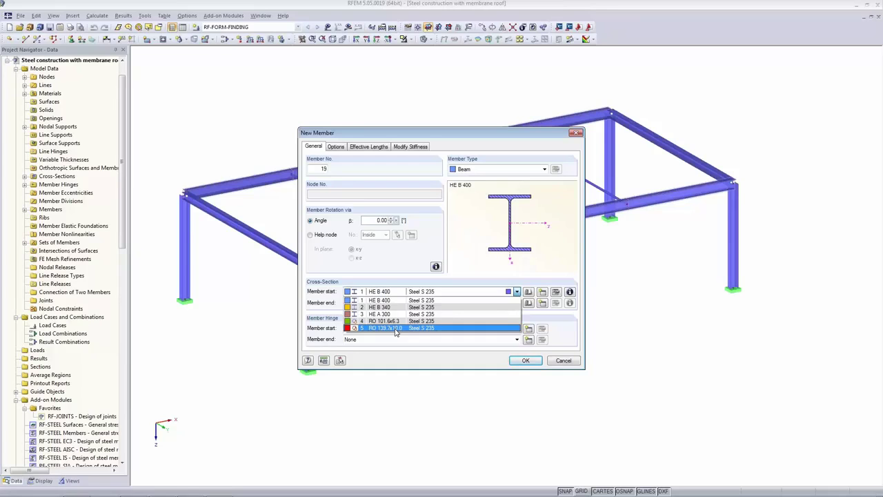
left_click(396, 329)
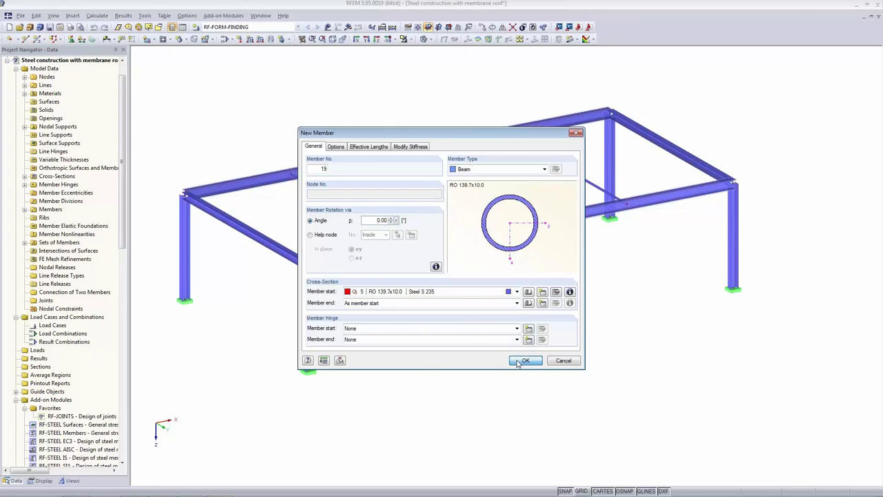
left_click(523, 360)
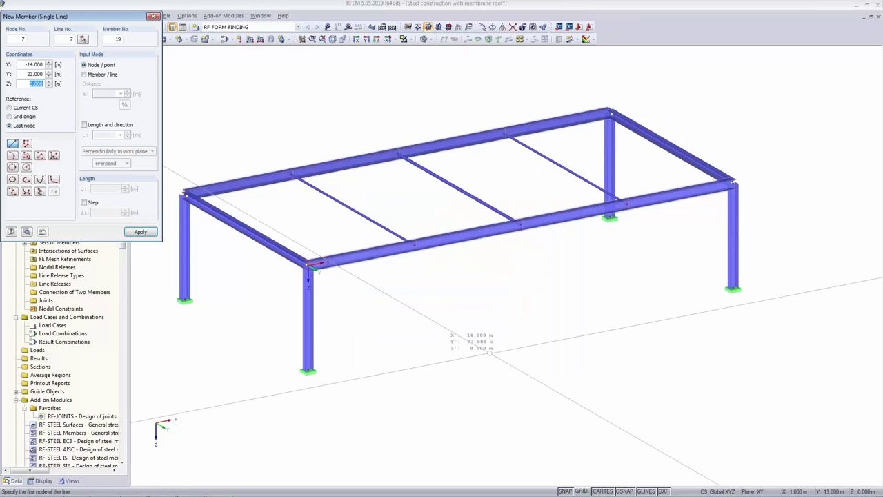
- Try a semicircular arc member between the ends of the frame's middle crossbar, centred on its midpoint, and undo it
left_click(26, 156)
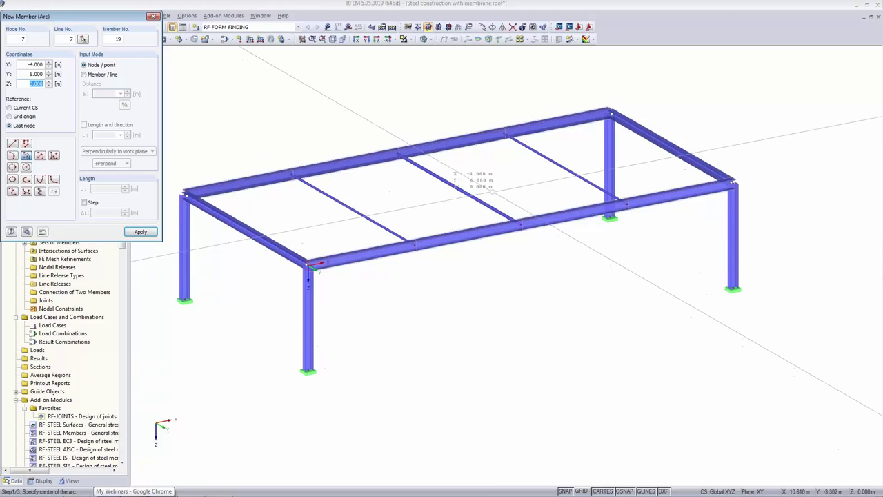
left_click(457, 188)
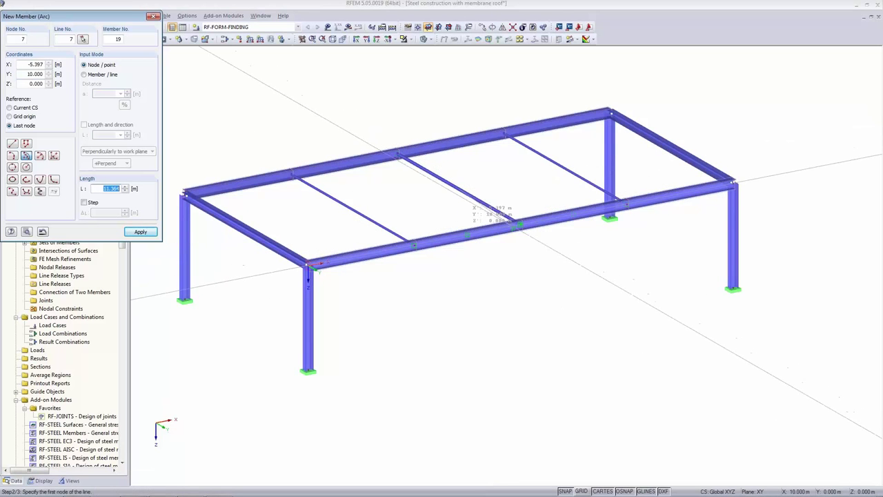
left_click(520, 224)
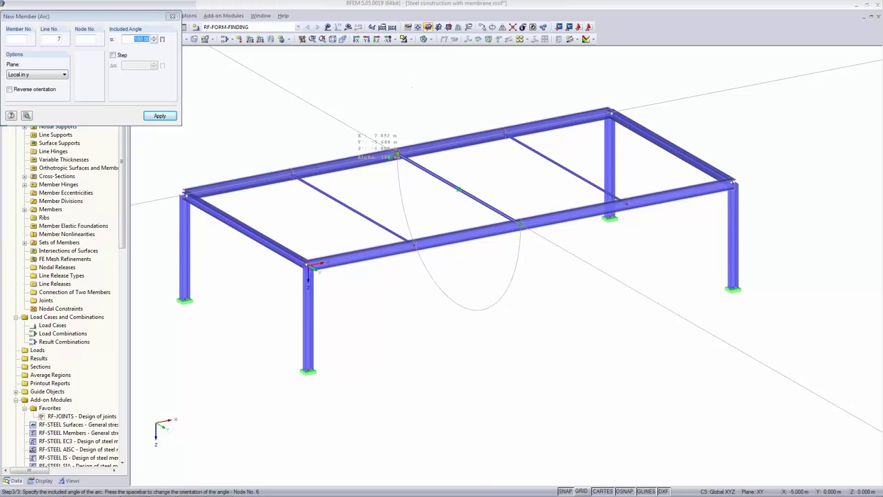
left_click(397, 152)
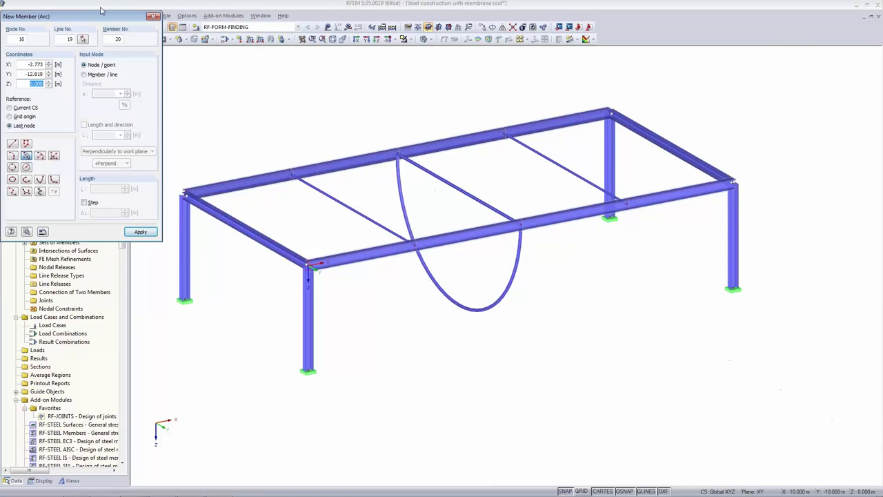
left_click_drag(104, 16, 107, 81)
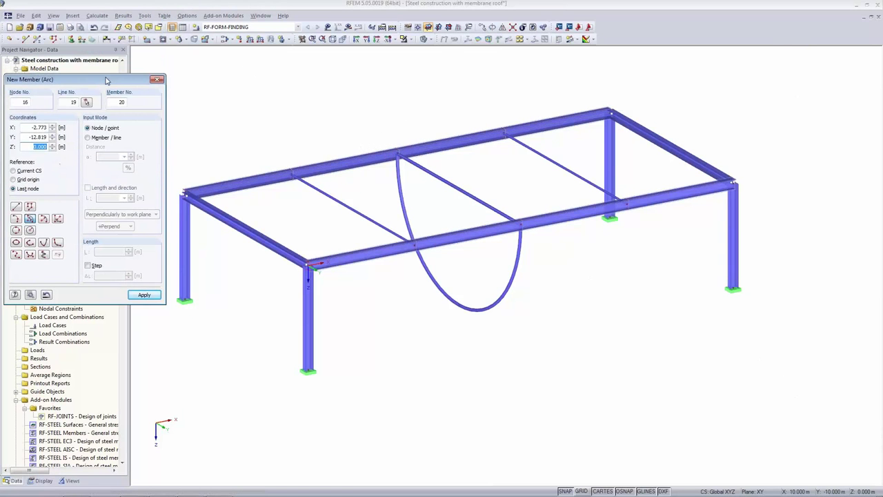
left_click(96, 26)
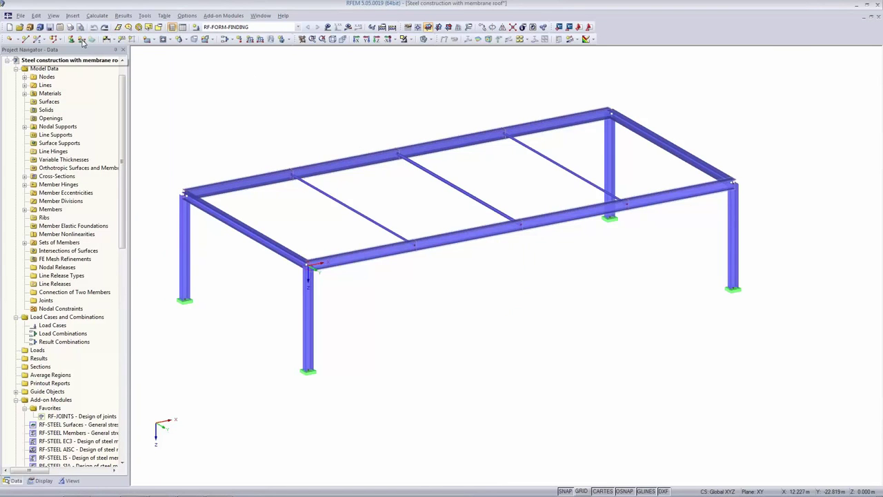
- Add a semicircular RO 139.7x10.0 arc member rising above the frame's middle crossbar, centred on its midpoint and spanning both its end nodes
left_click(39, 40)
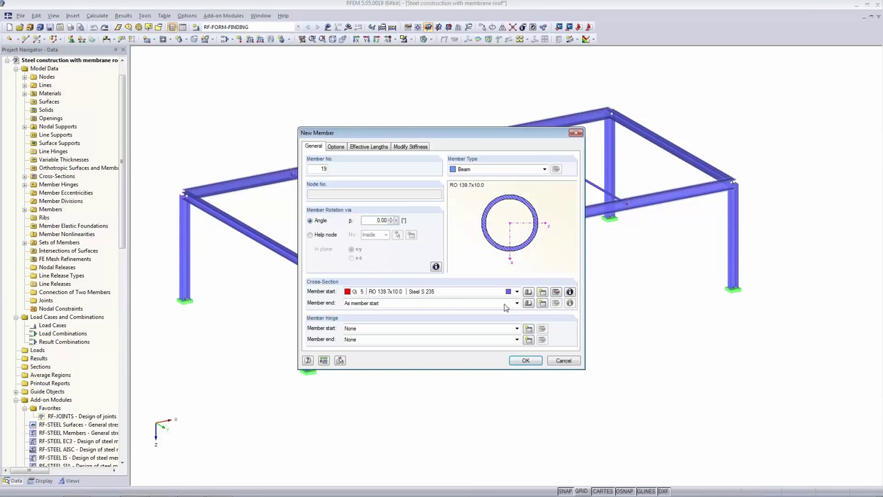
left_click(526, 360)
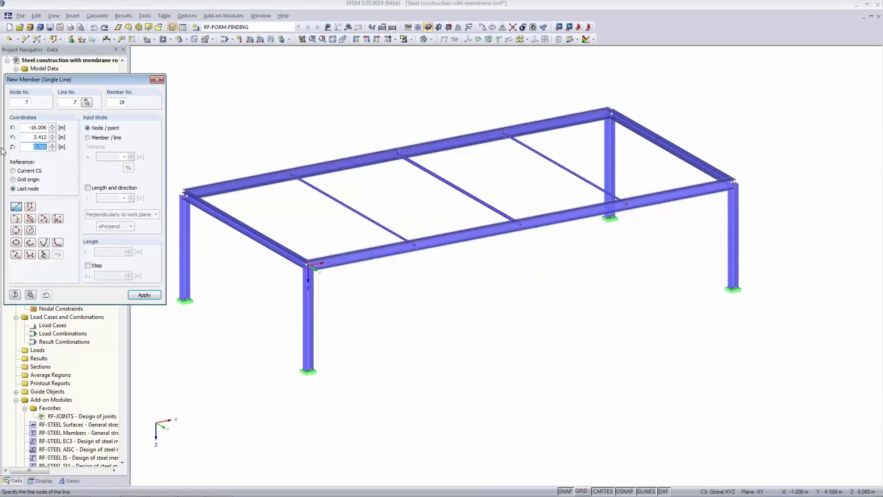
left_click(29, 219)
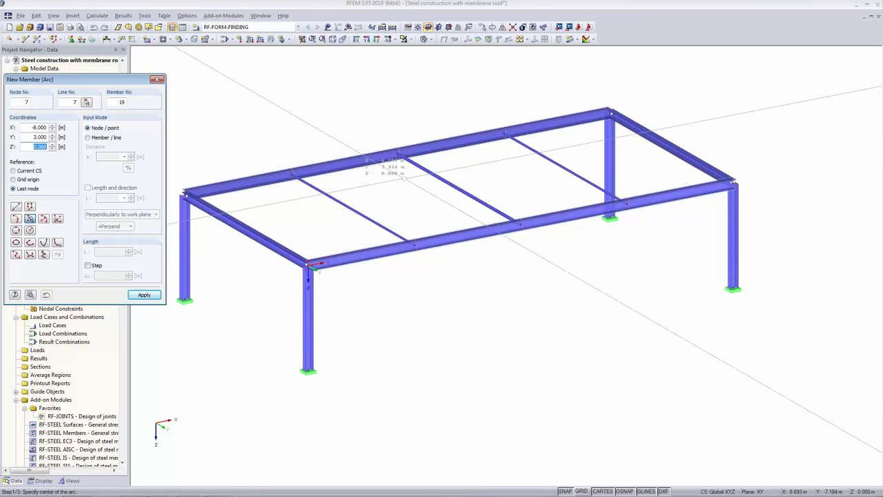
left_click(463, 186)
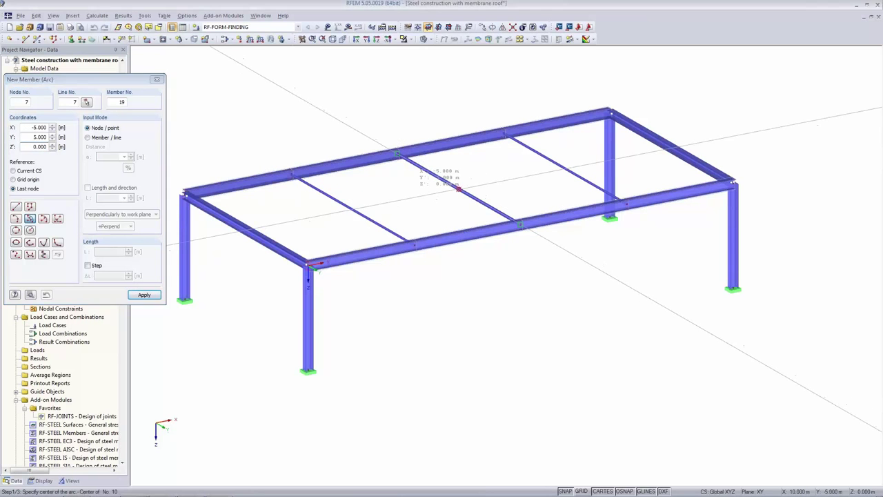
left_click(521, 225)
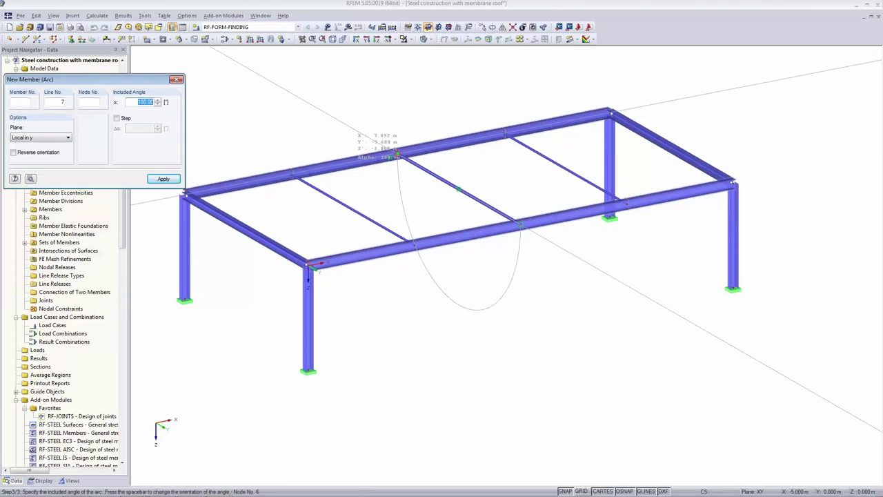
left_click(387, 147)
key("Return")
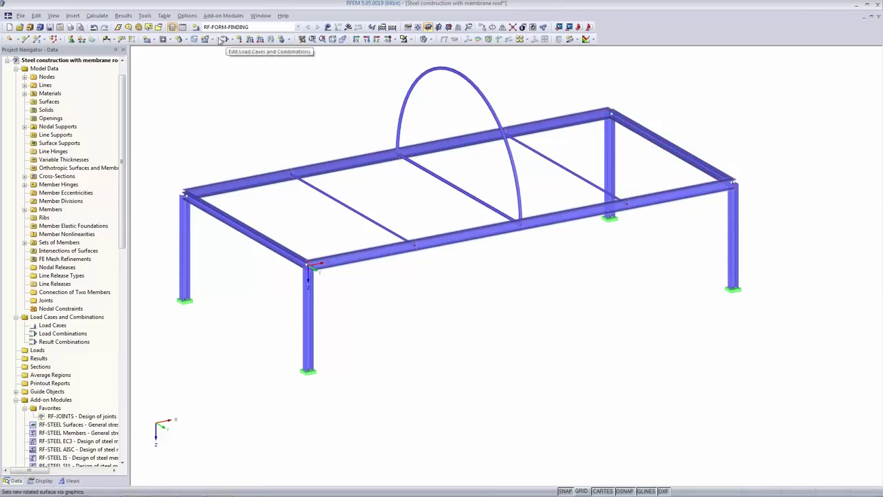
- Begin a new quadrangle surface through its dialog and set its stiffness to Membrane - Orthotropic
left_click(72, 15)
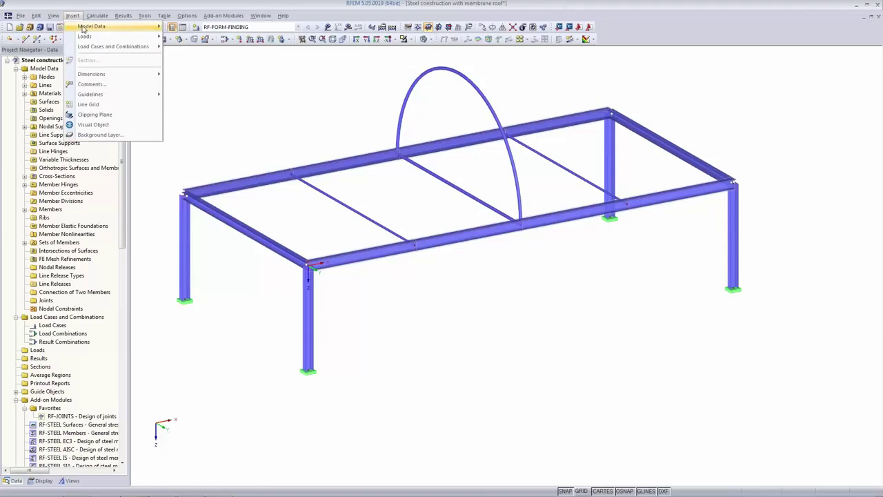
mouse_move(82, 28)
mouse_move(223, 57)
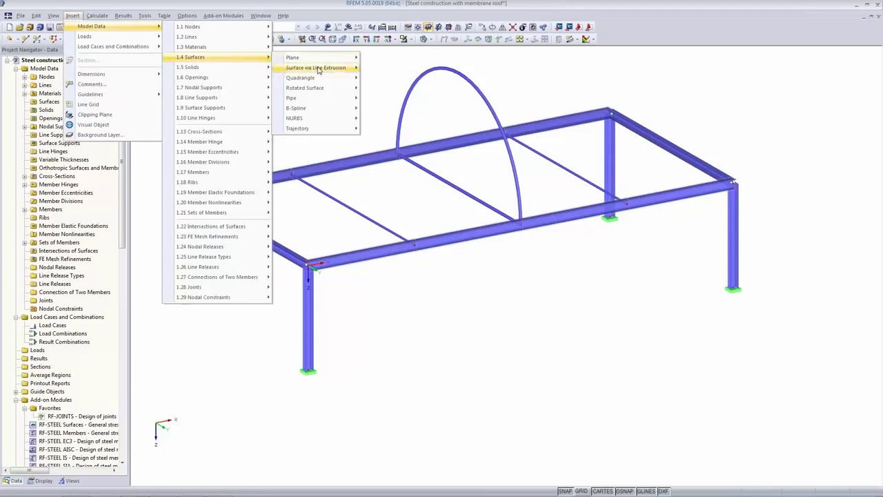
mouse_move(317, 81)
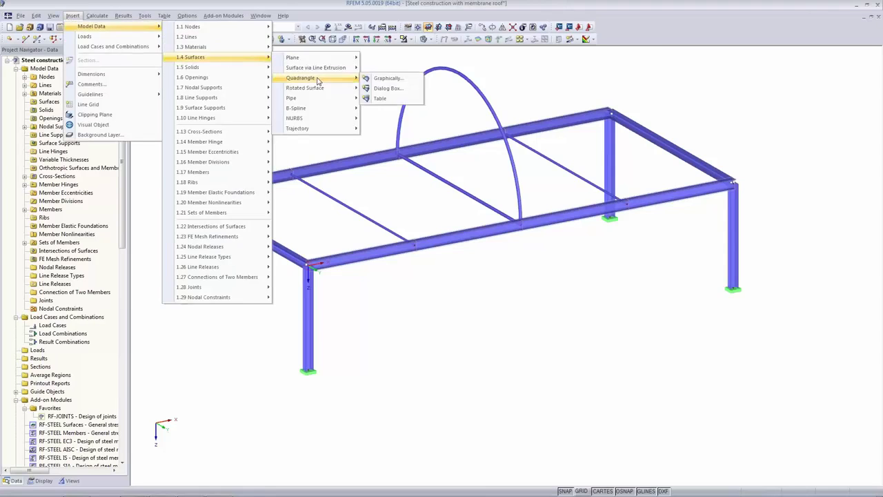
left_click(383, 88)
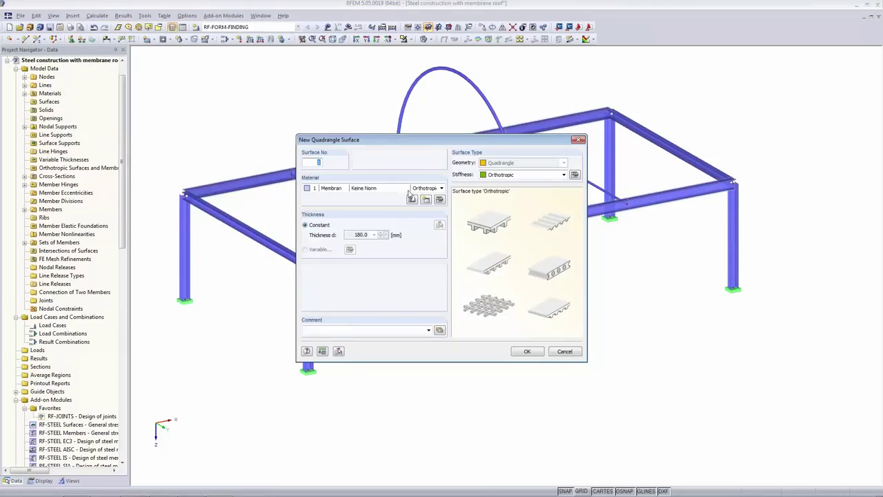
left_click(514, 176)
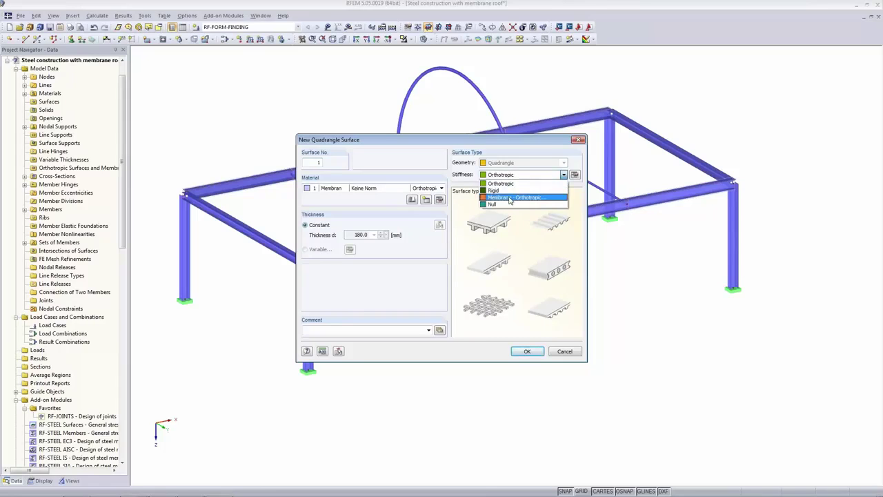
left_click(510, 197)
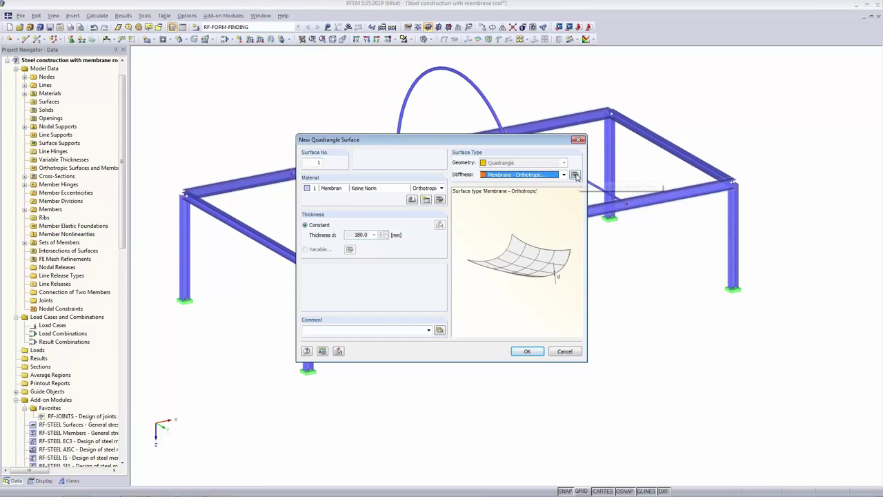
- Review the orthotropic membrane's constant-thickness settings and material properties, closing them without changes
left_click(574, 176)
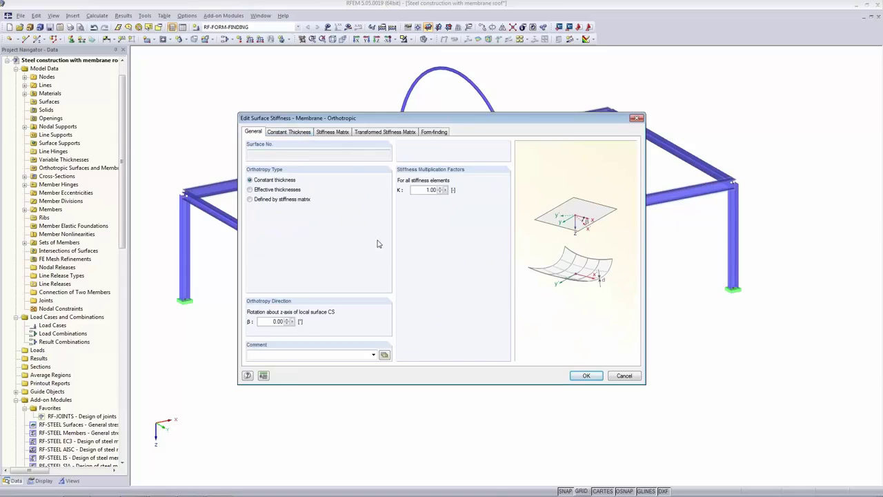
left_click(268, 133)
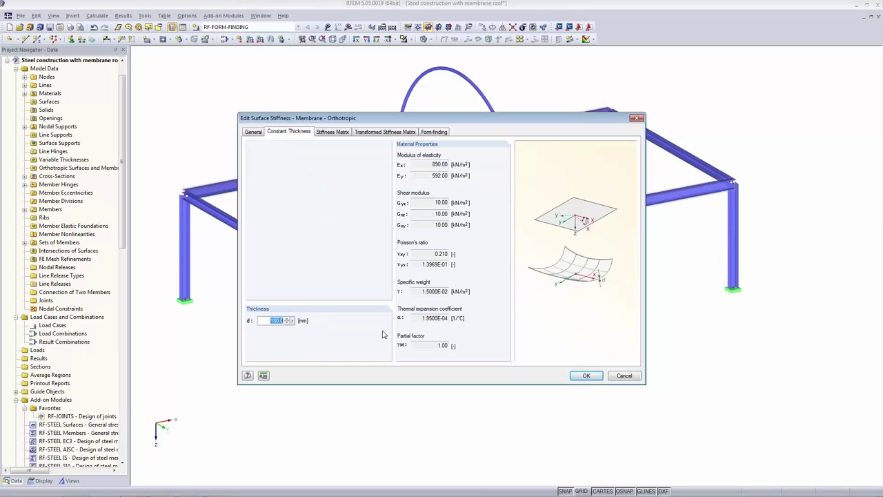
left_click(616, 374)
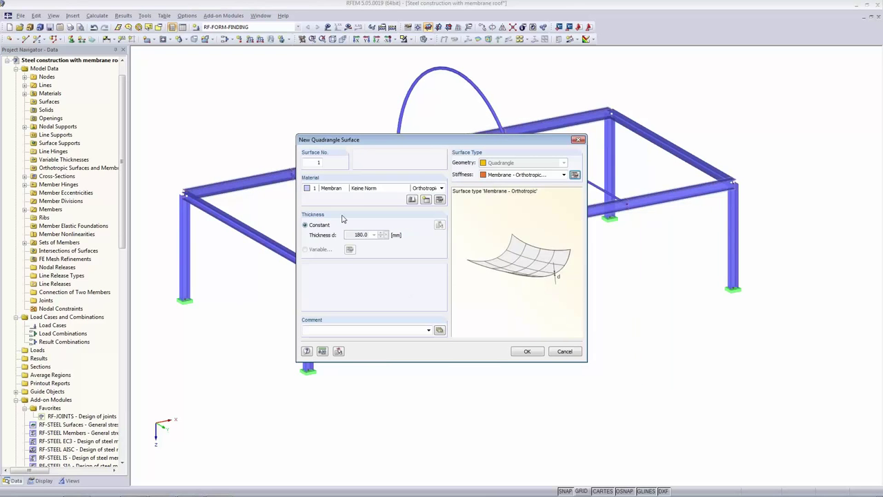
- Keep Membran as the surface material, open it for editing and look through the material library without adopting another material
left_click(346, 191)
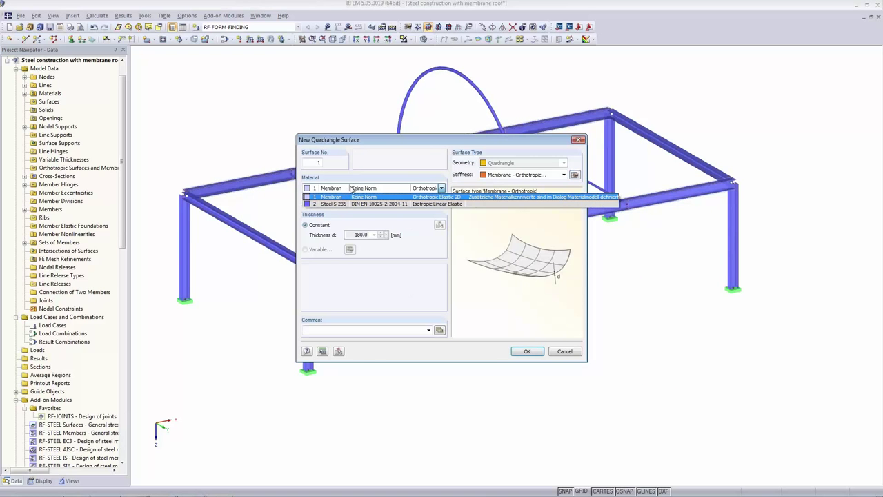
left_click(399, 194)
left_click(440, 187)
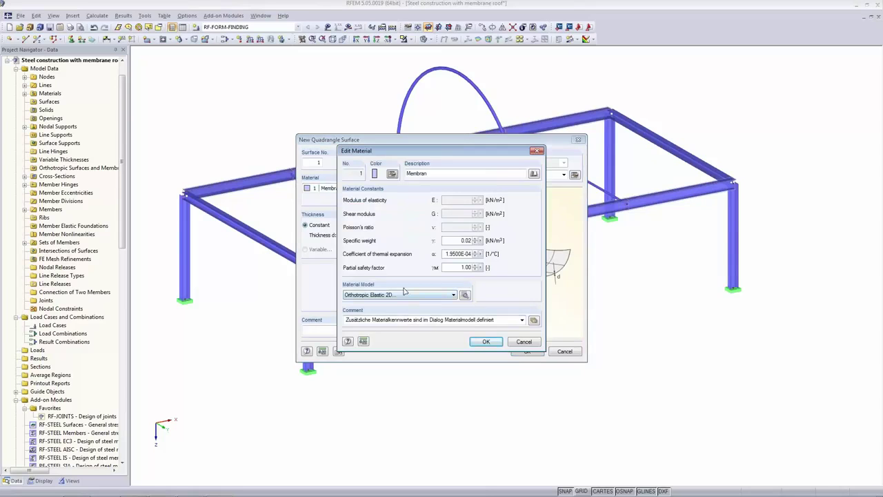
left_click(534, 176)
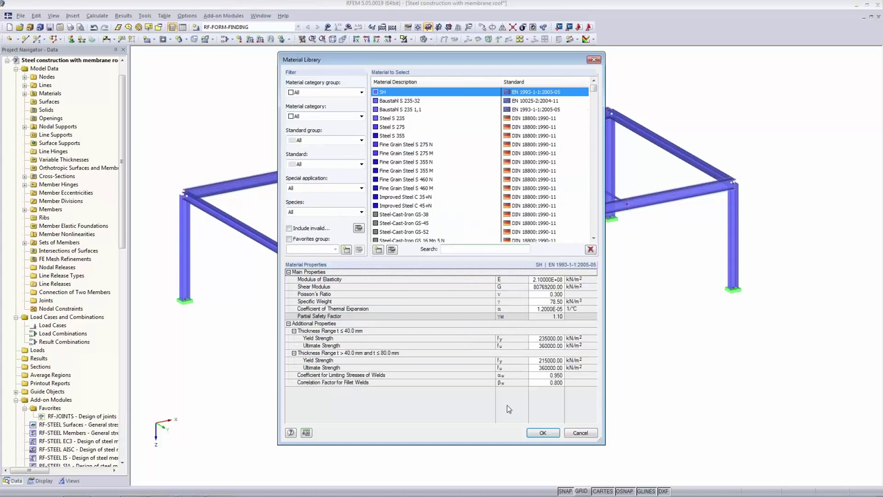
left_click(578, 435)
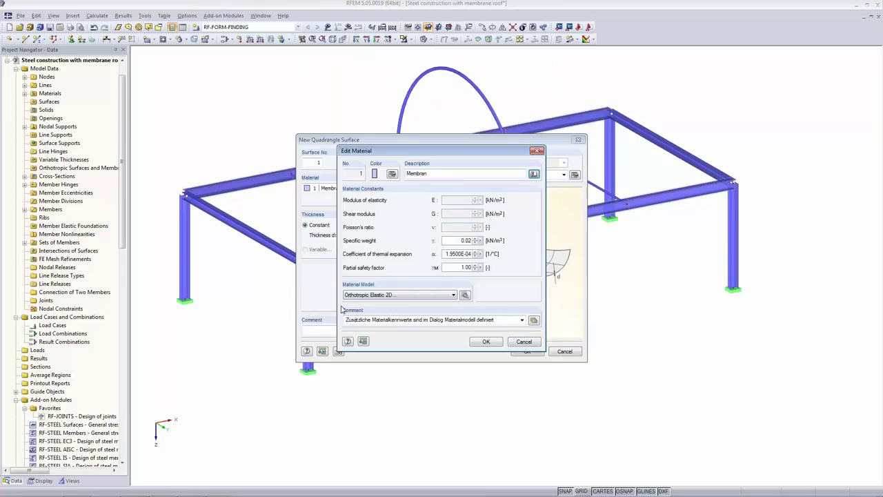
- Review the elastic constants of the membrane material's Orthotropic Elastic 2D model and accept the material
left_click(361, 297)
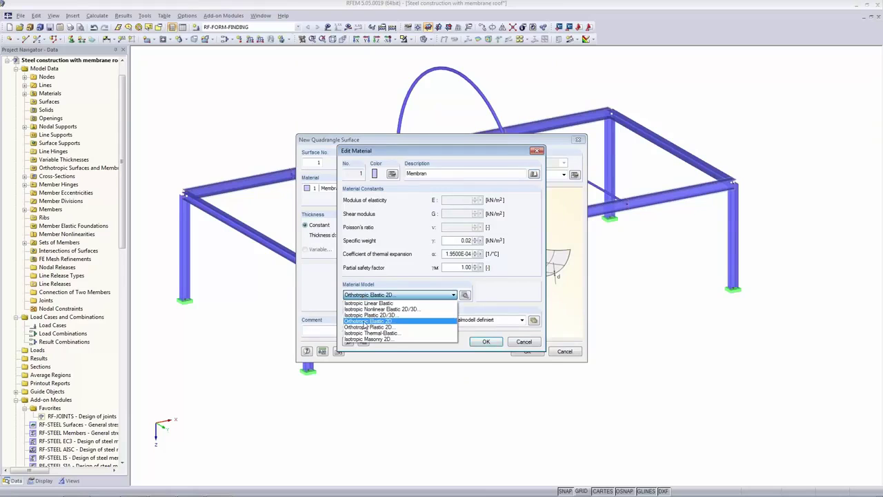
left_click(365, 323)
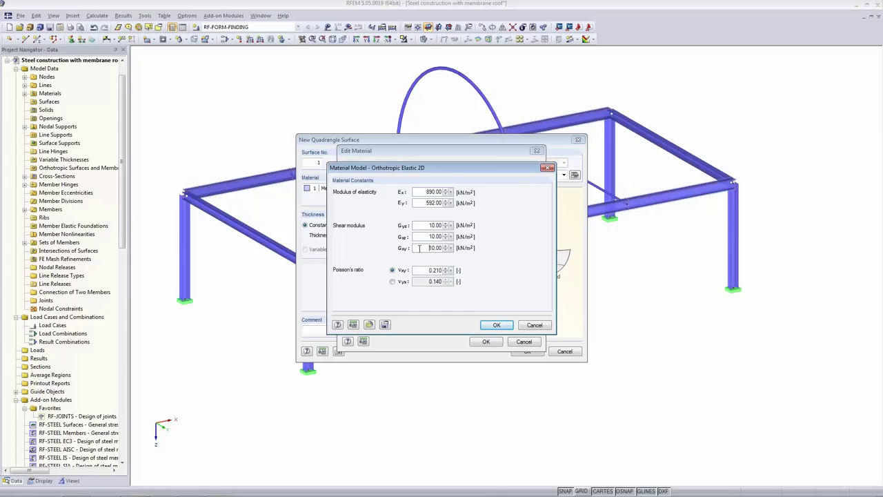
left_click(427, 203)
left_click_drag(455, 169, 518, 223)
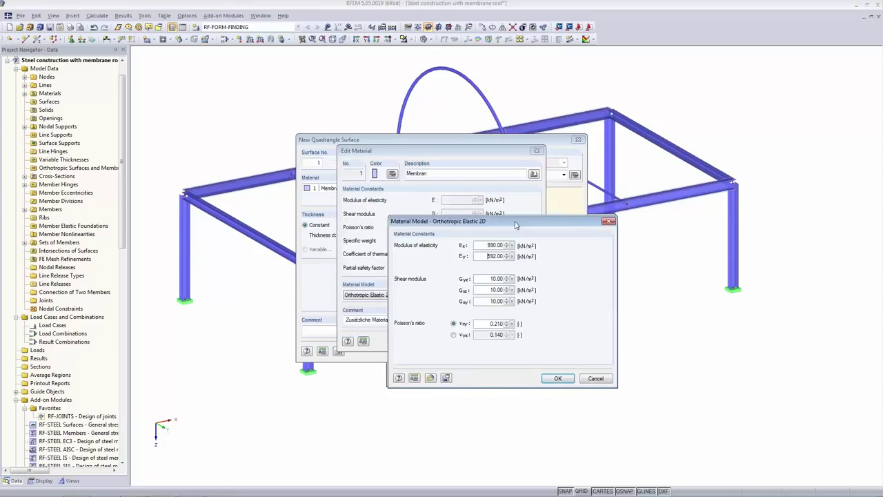
left_click(567, 382)
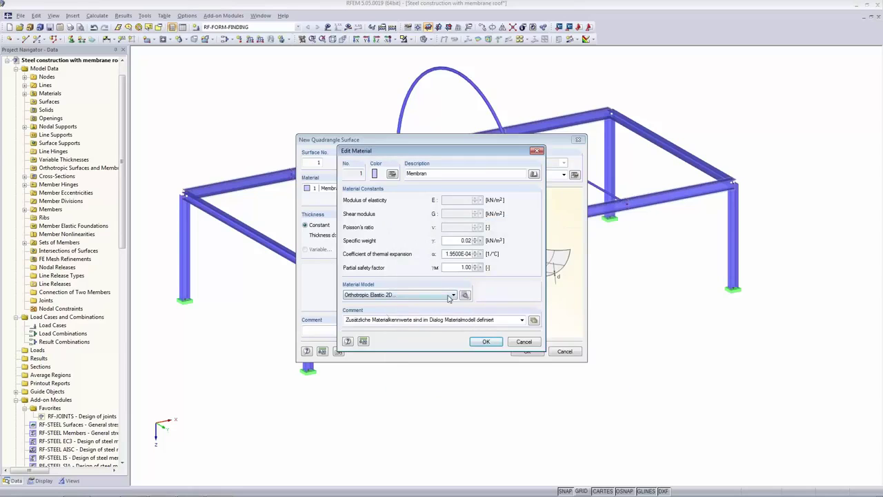
left_click(487, 341)
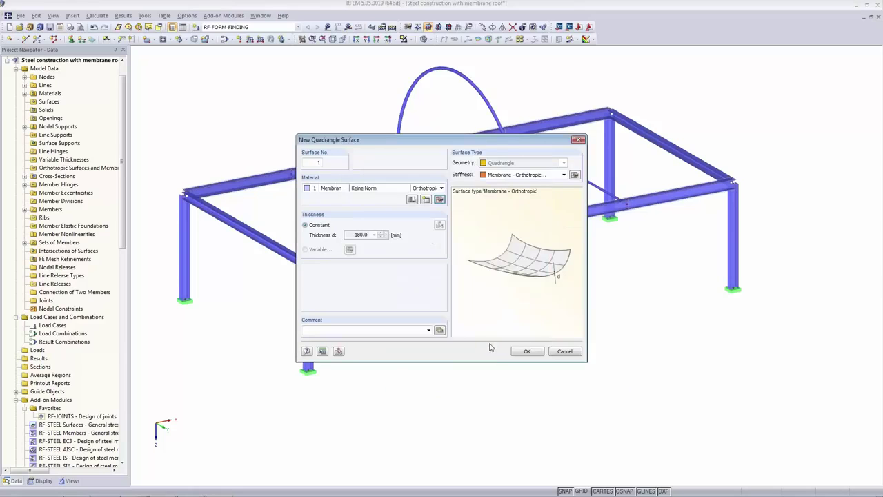
- Set the orthotropic membrane's constant thickness to 1000 mm and review its stiffness matrix and transformed stiffness matrix
left_click(511, 175)
left_click(511, 198)
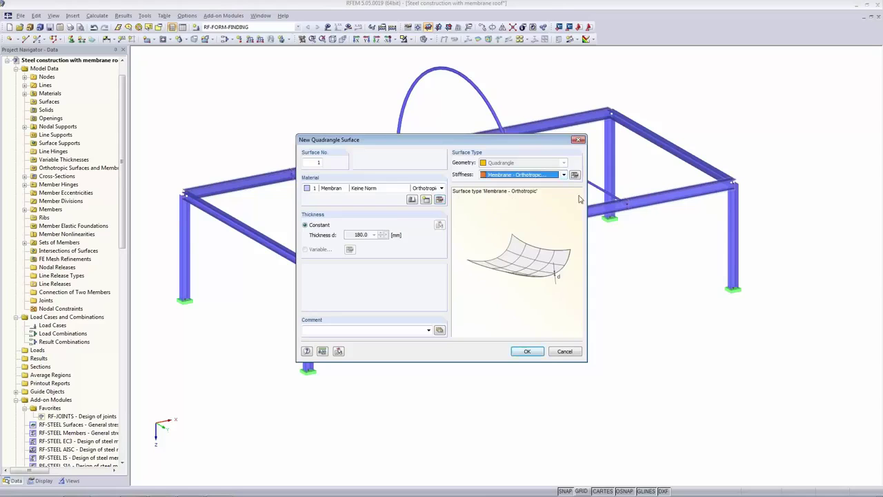
left_click(575, 176)
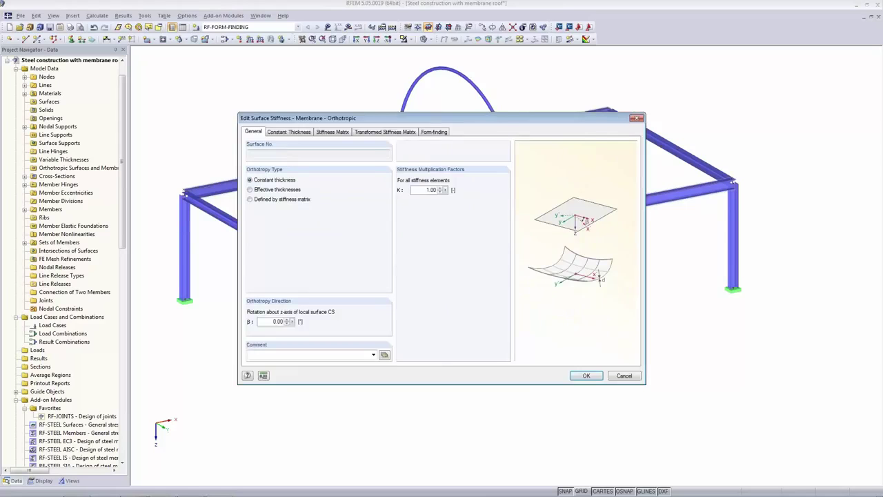
left_click(289, 132)
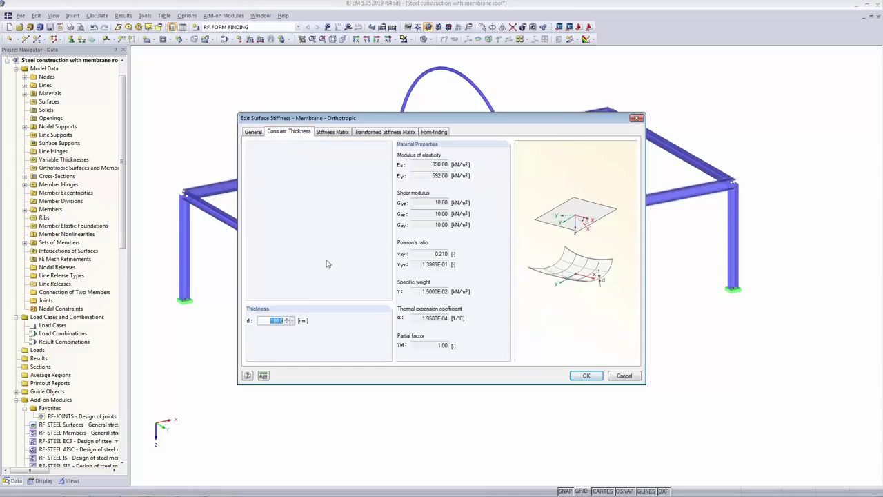
type("1000")
key("Tab")
left_click(337, 131)
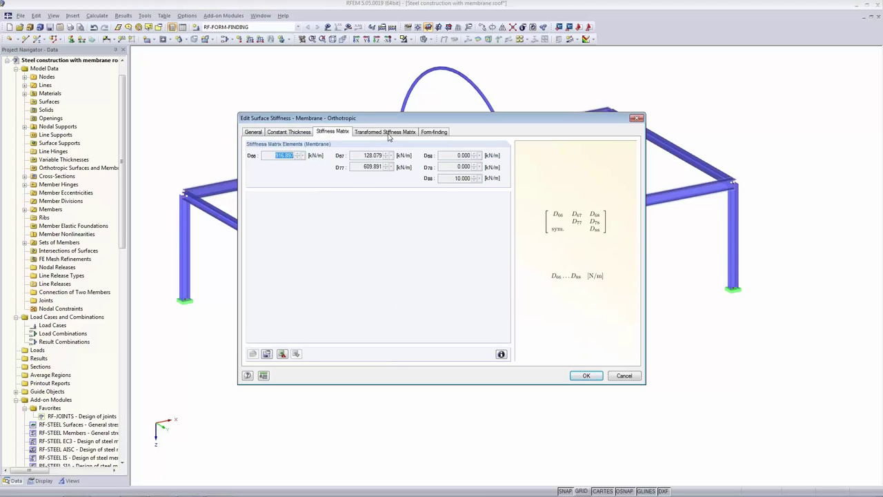
left_click(413, 133)
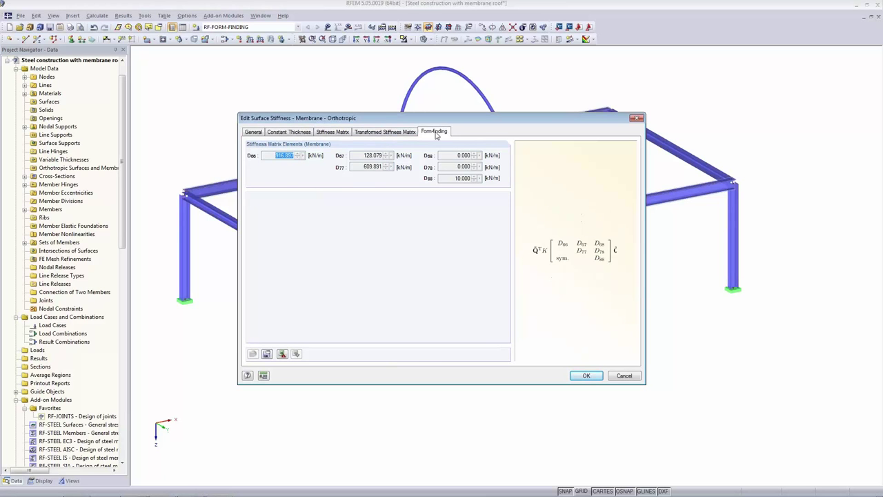
- Define the form-finding prestress as orthogonal with angular rotation, with forces of 1.5 kN/m along warp and 1 kN/m along weft
left_click(435, 132)
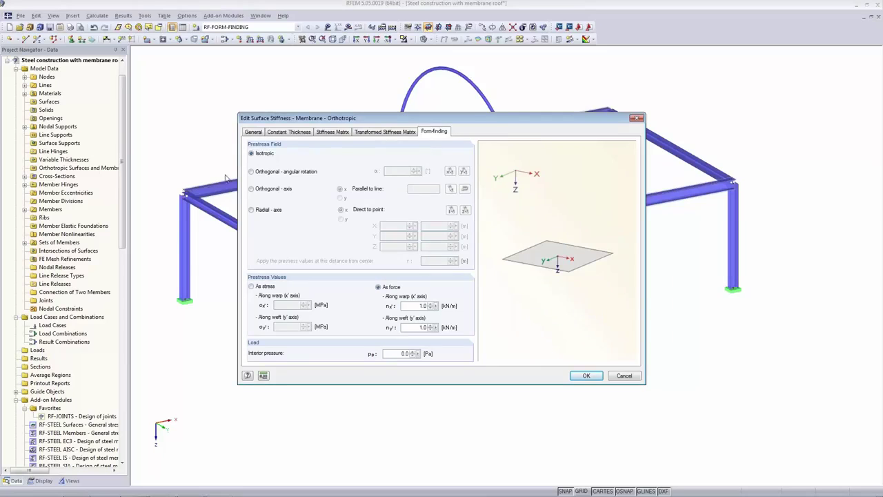
left_click(251, 172)
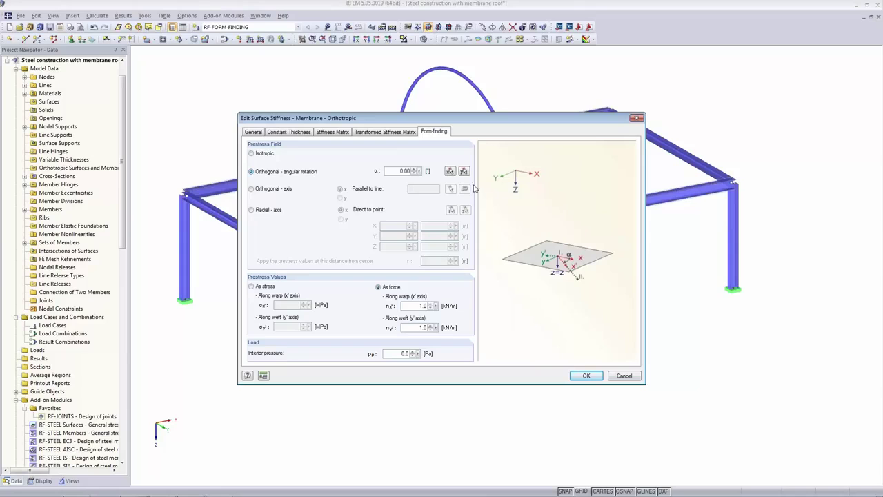
left_click(450, 171)
type("1.5")
key("Tab")
type("1")
key("Tab")
left_click(585, 375)
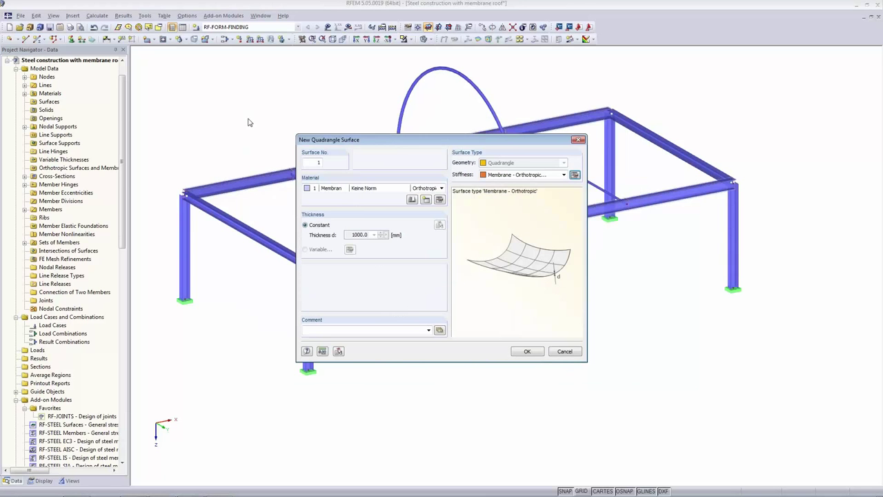
- Create the quadrangle membrane surface bounded by the arch, the two adjoining longitudinal beam lines and the far end beam
left_click(527, 352)
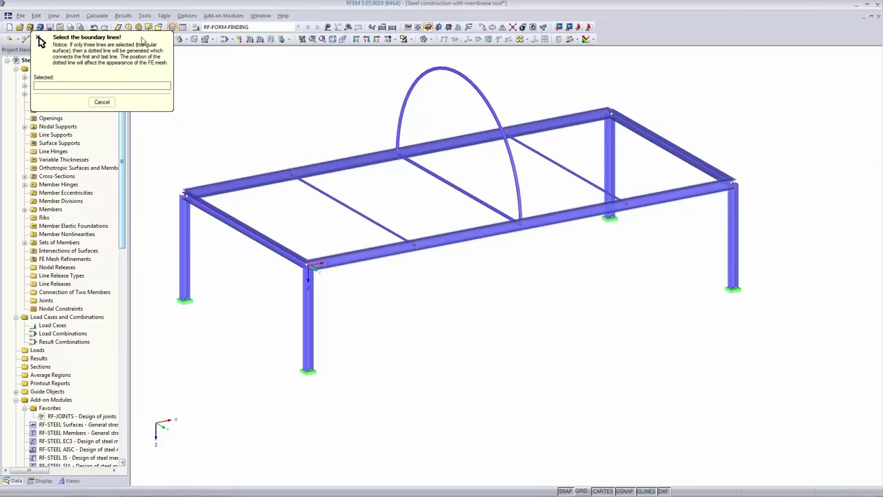
left_click(425, 39)
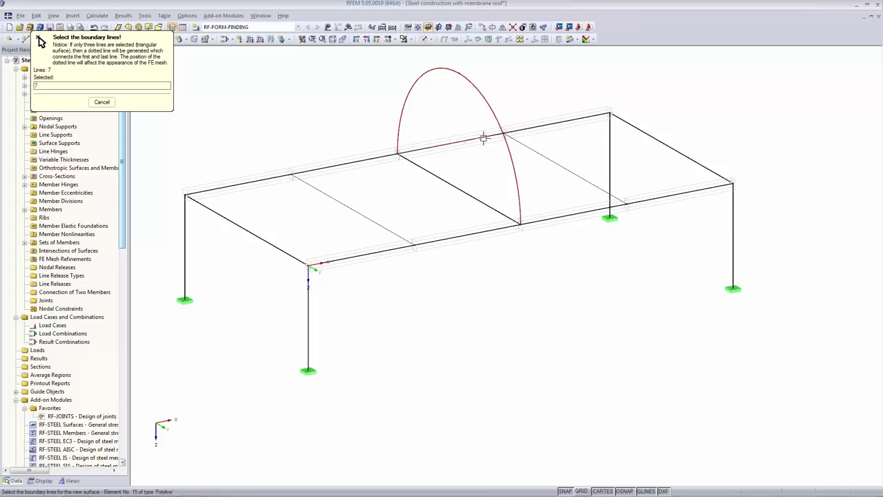
left_click(686, 192)
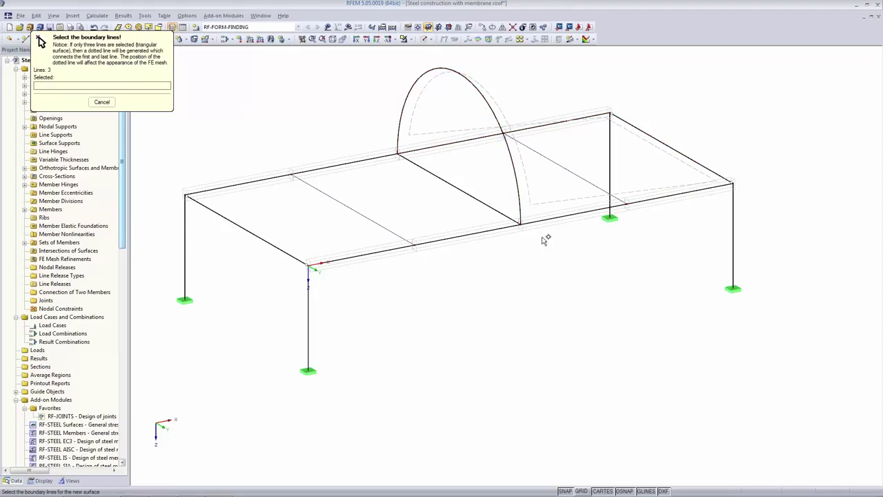
left_click(424, 40)
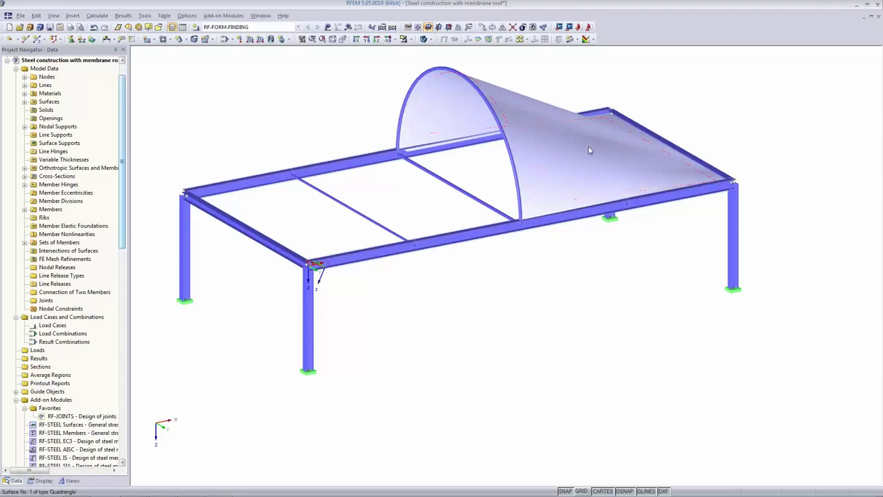
- Mirror a copy of the membrane surface onto the other half of the frame, using a three-point plane through the arch's ends and crown
left_click(548, 161)
left_click(547, 101)
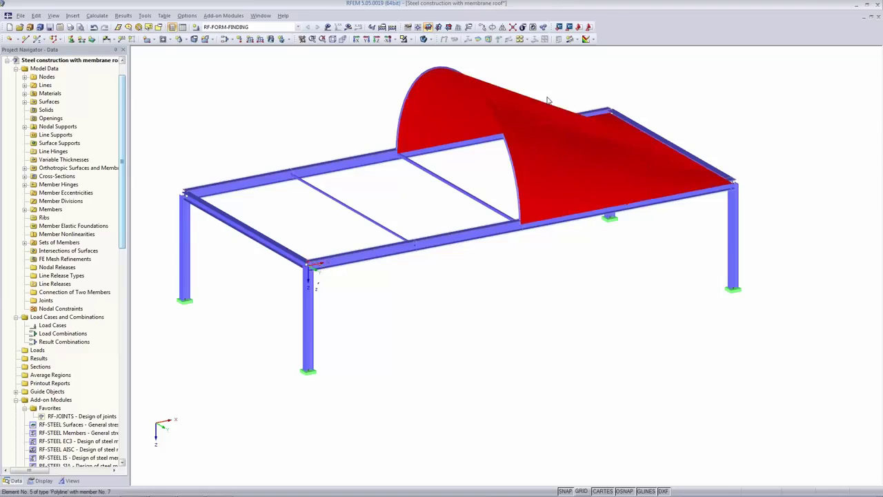
left_click(502, 27)
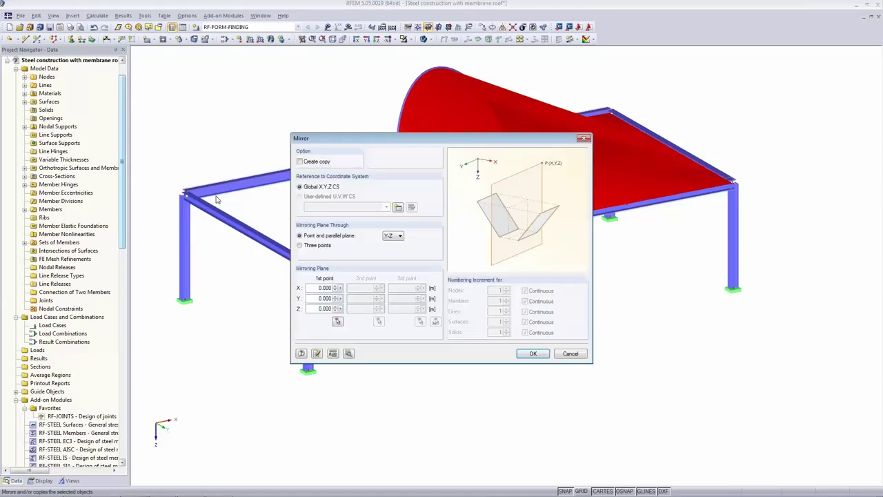
left_click(300, 162)
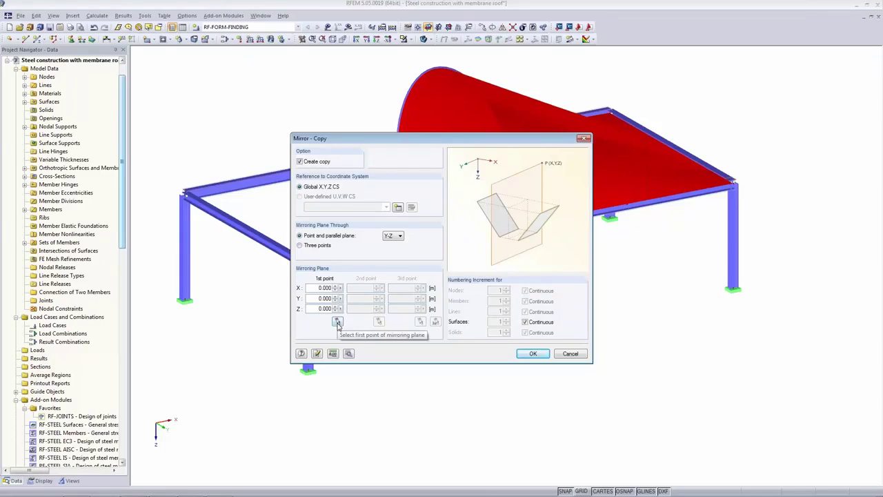
left_click(324, 246)
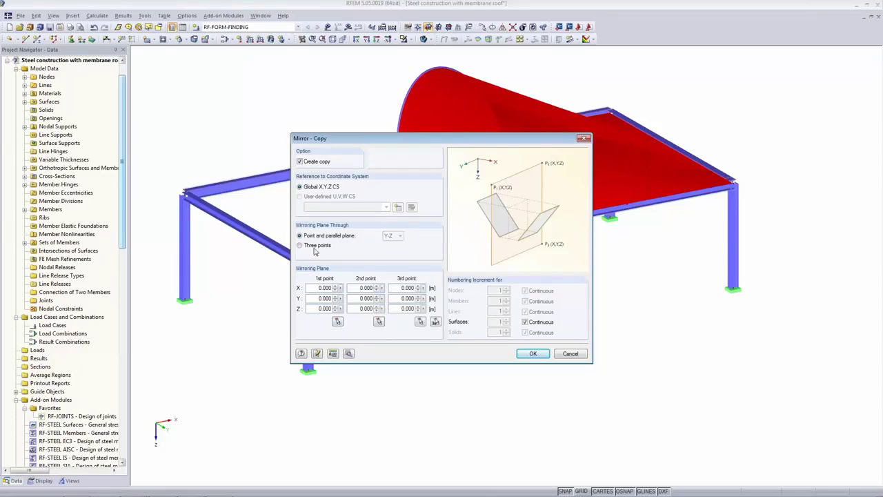
left_click(309, 250)
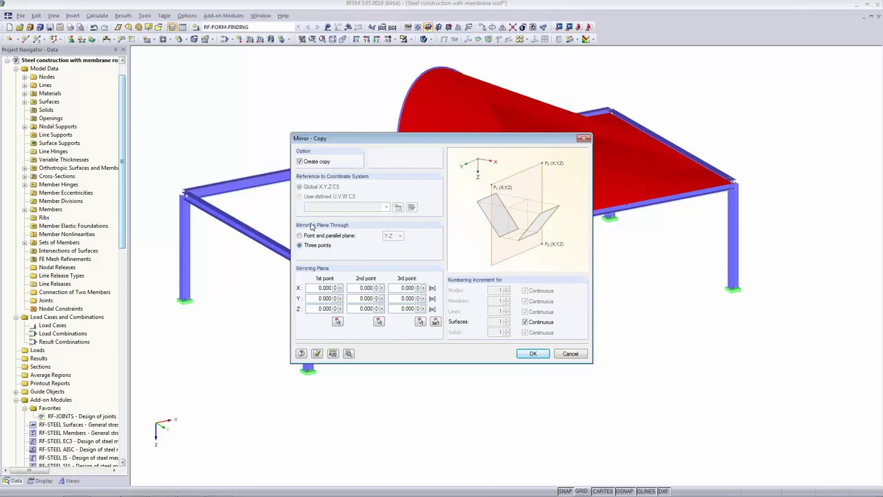
left_click(435, 323)
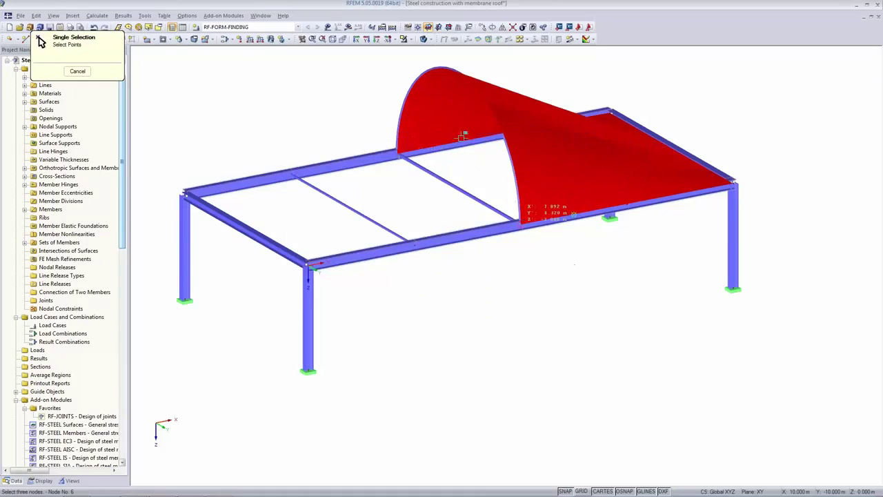
left_click(458, 72)
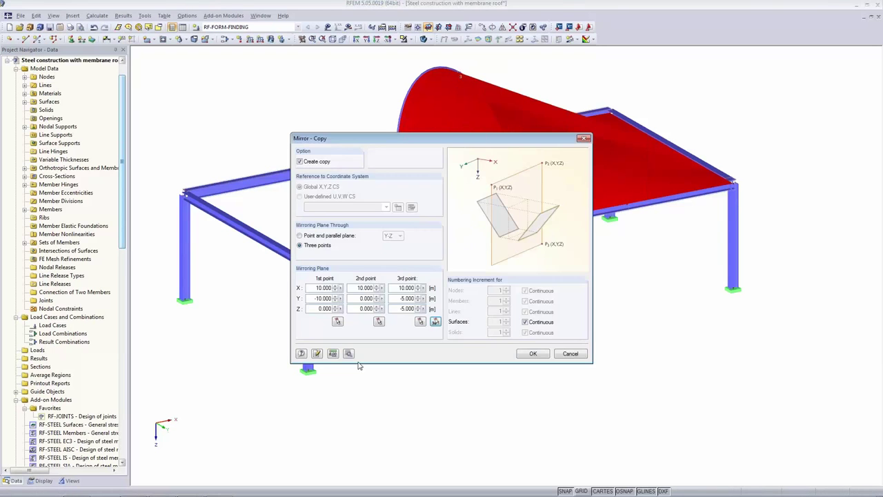
left_click(533, 354)
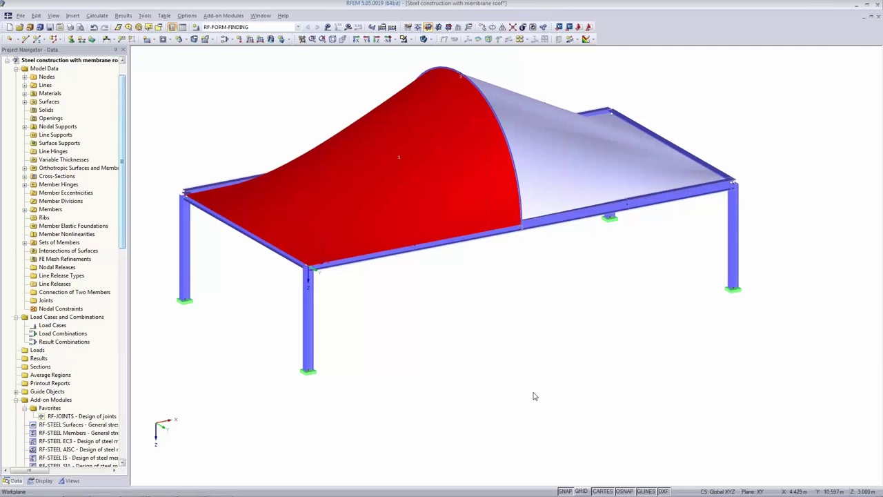
left_click(534, 358)
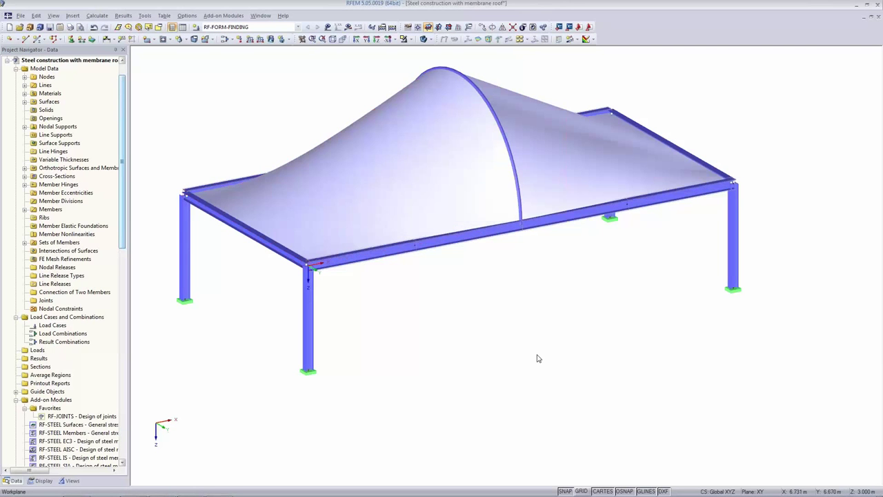
- Show the membrane surfaces transparently and set the shape of finite elements in the FE mesh settings to triangles only
left_click(424, 38)
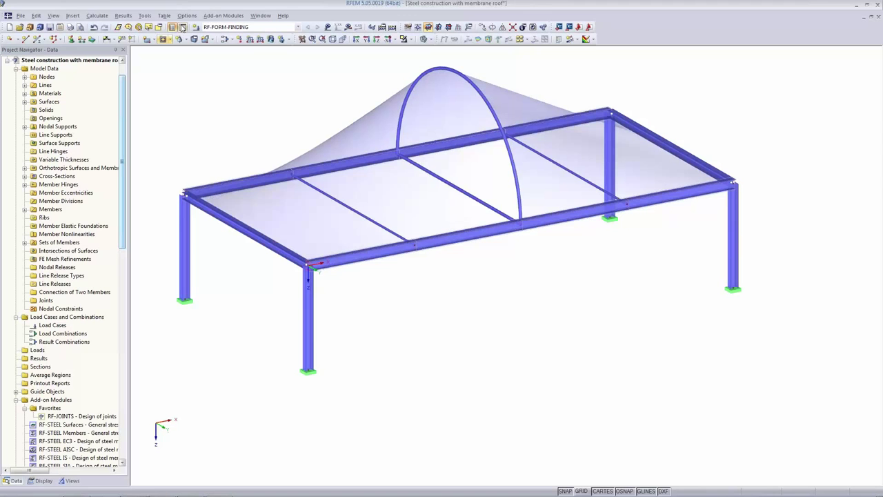
left_click(107, 17)
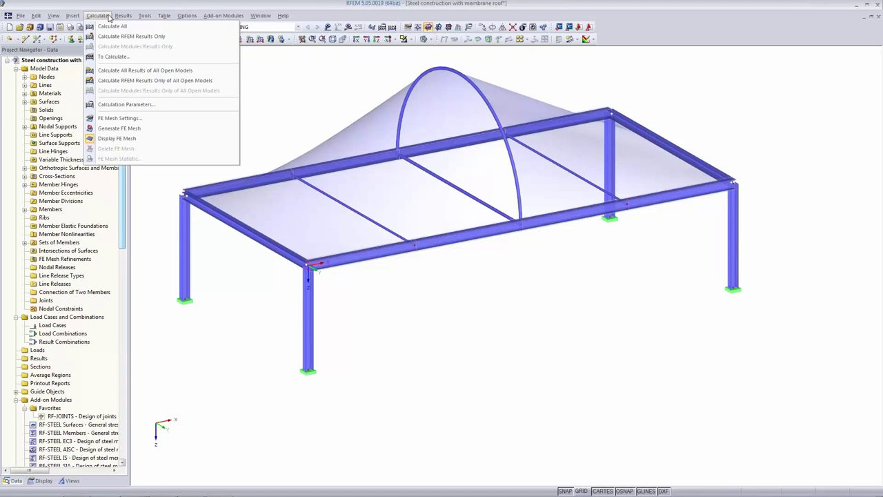
left_click(114, 119)
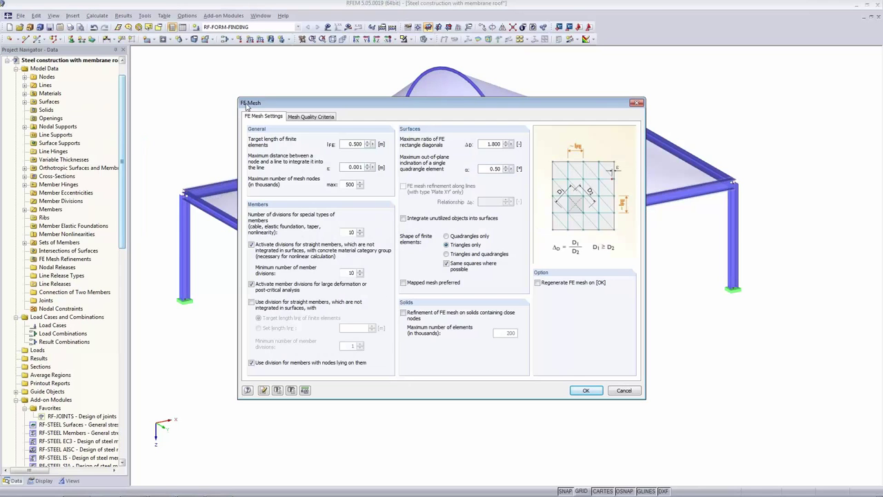
left_click(458, 247)
left_click(585, 391)
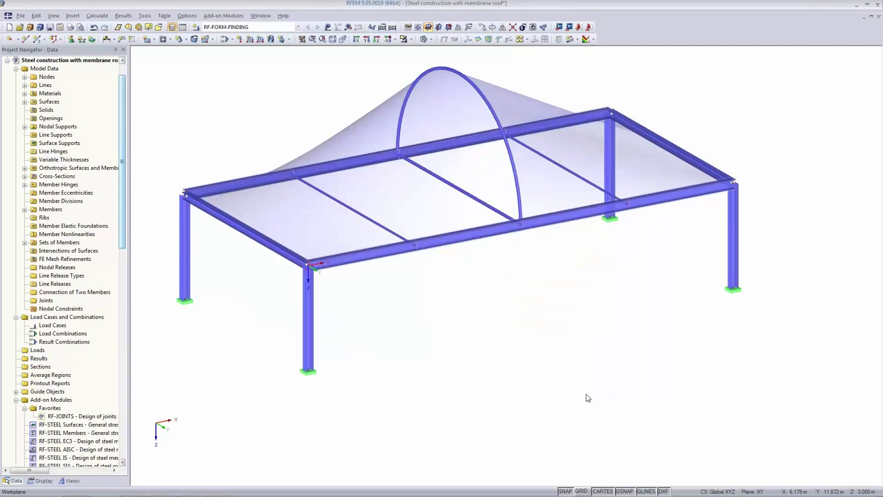
- Accept the form-finding calculation parameters with the tension method and 100 maximum iterations, and run the form-finding calculation
left_click(386, 27)
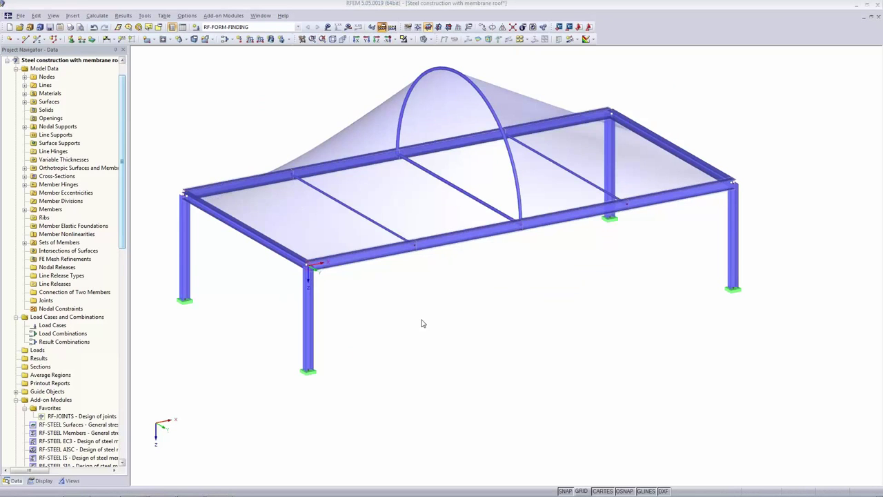
left_click(439, 107)
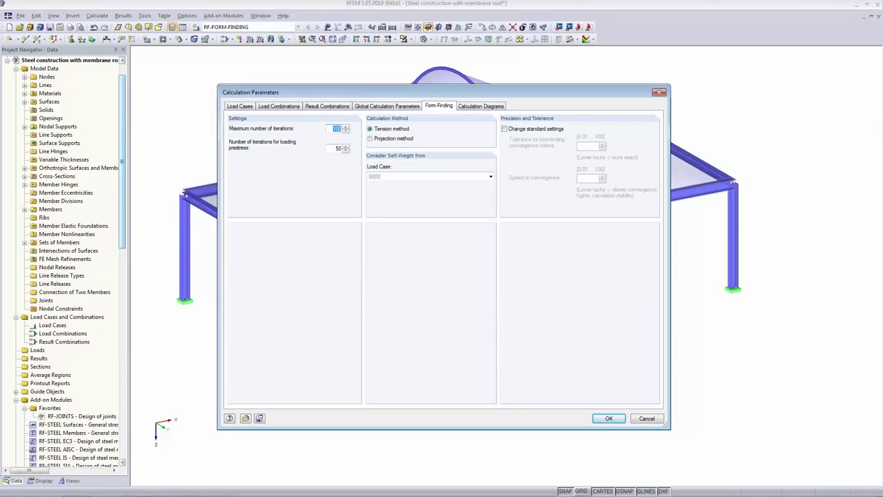
key("Tab")
left_click(607, 419)
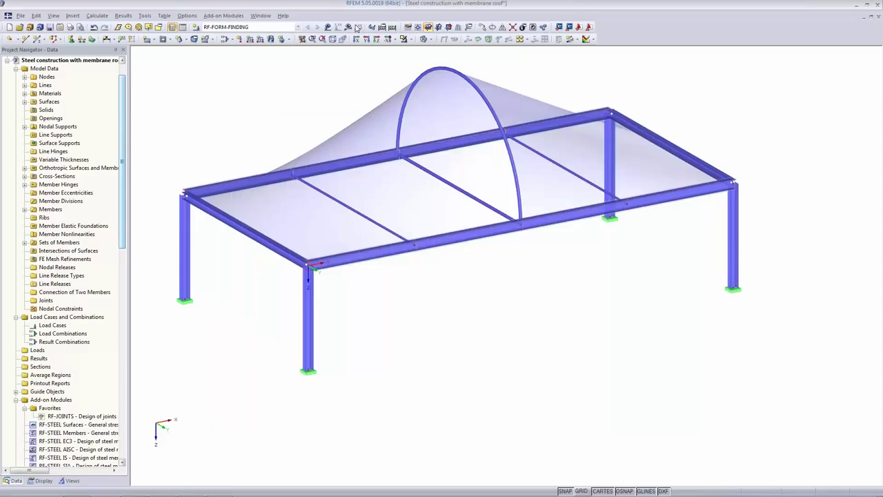
left_click(425, 266)
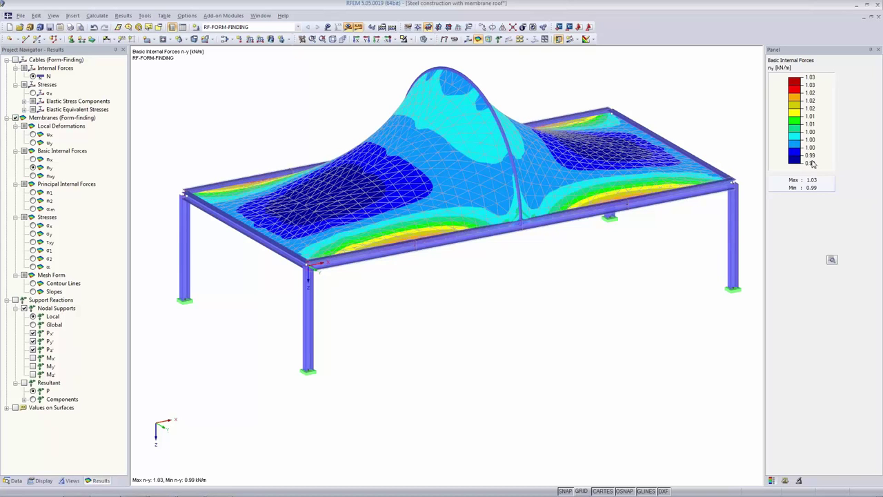
- Display the form-finding results for the basic internal force n-x on the membrane surfaces
left_click(32, 160)
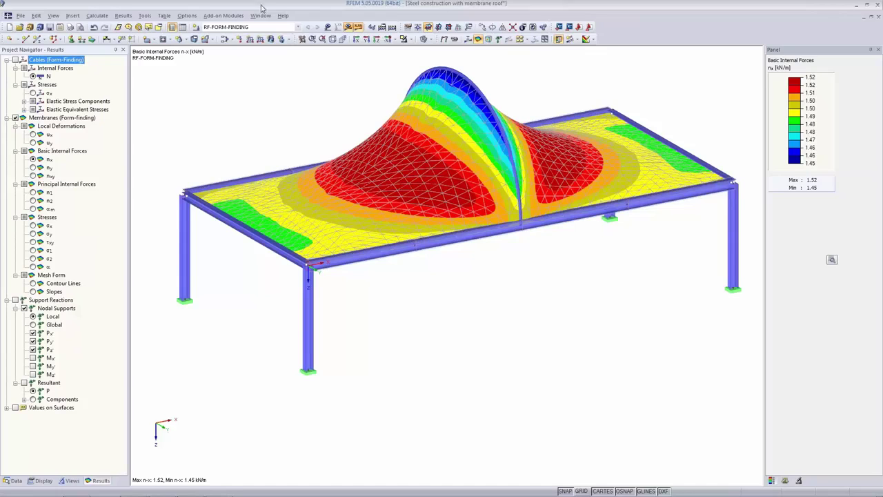
left_click(240, 27)
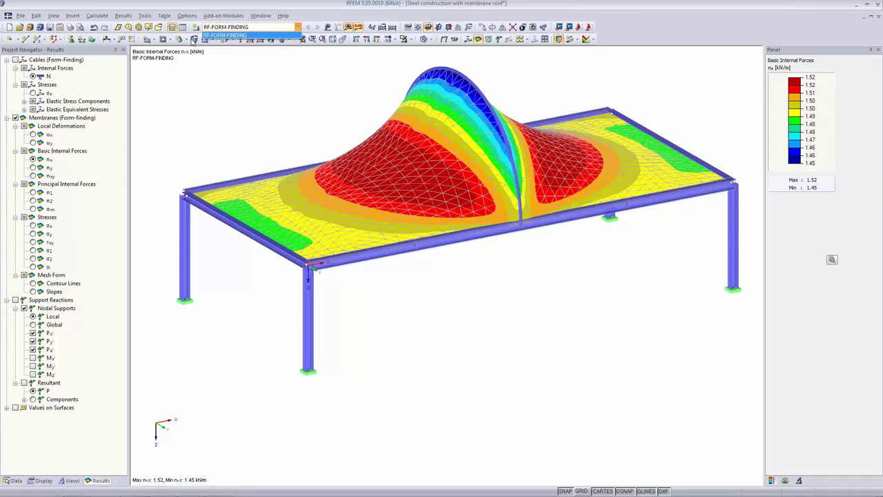
left_click(216, 34)
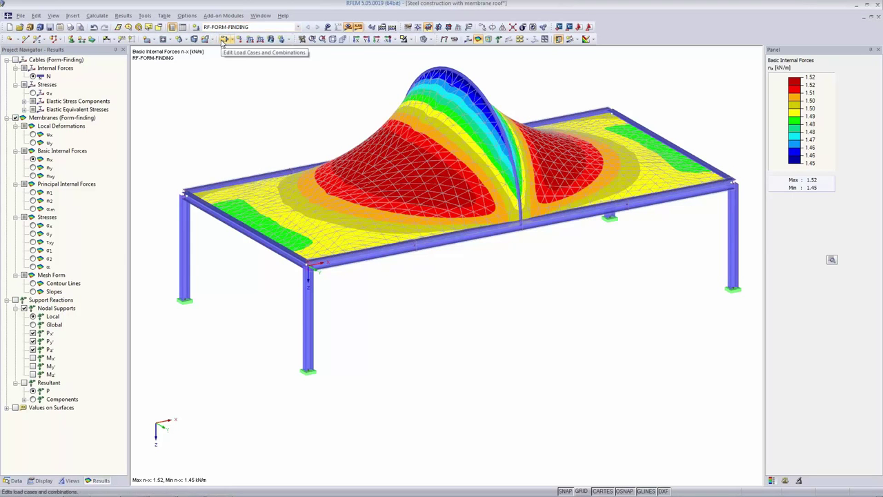
- Create load case LC1 with the description Self-weight in the Permanent action category
left_click(223, 40)
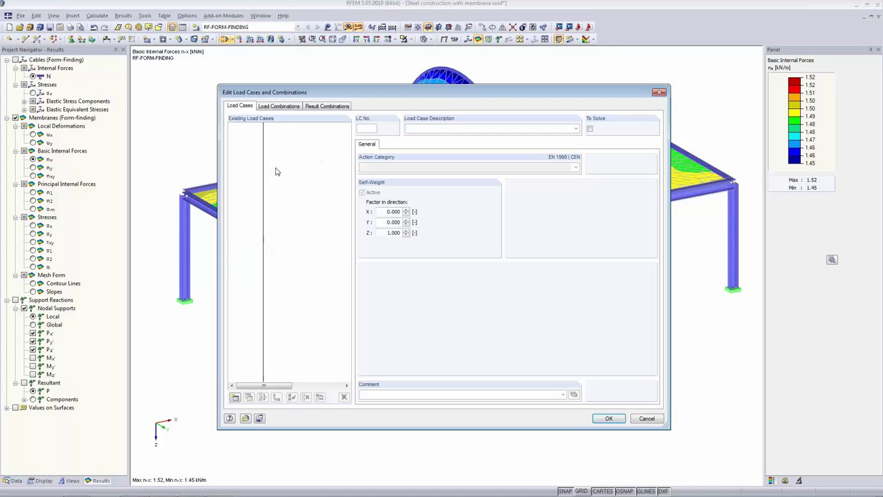
left_click(235, 398)
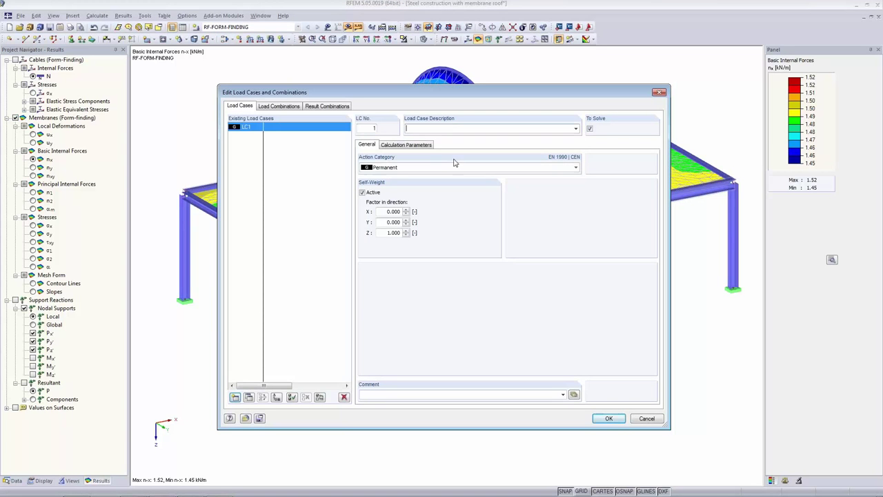
left_click(388, 169)
left_click(391, 170)
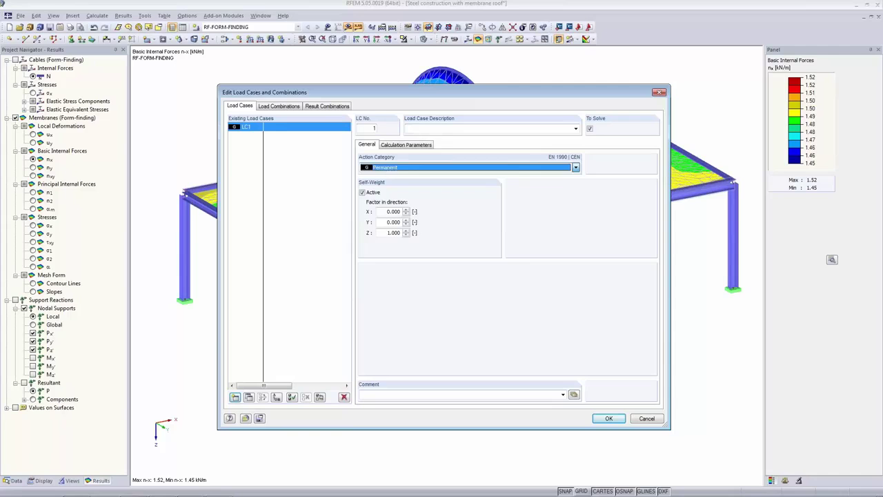
left_click(576, 128)
left_click(546, 137)
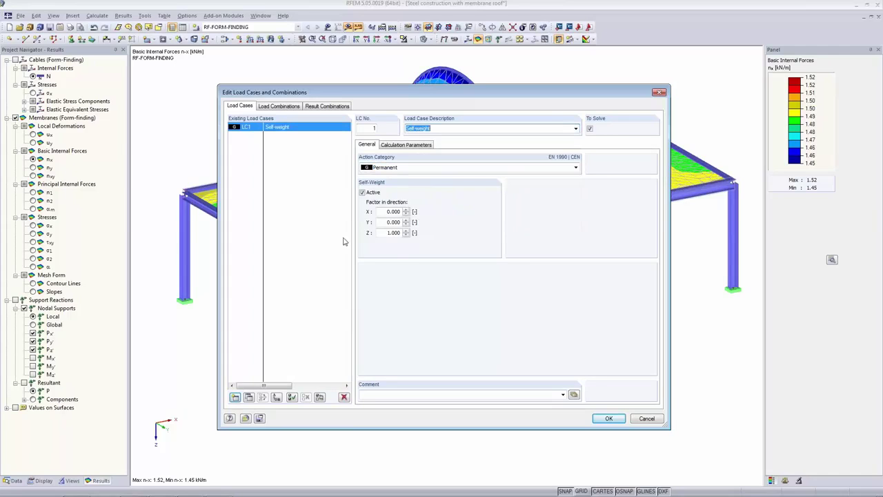
- Create load case LC2 with the description Snow in the action category Snow (H ≤ 1000 m a.s.l.)
left_click(234, 397)
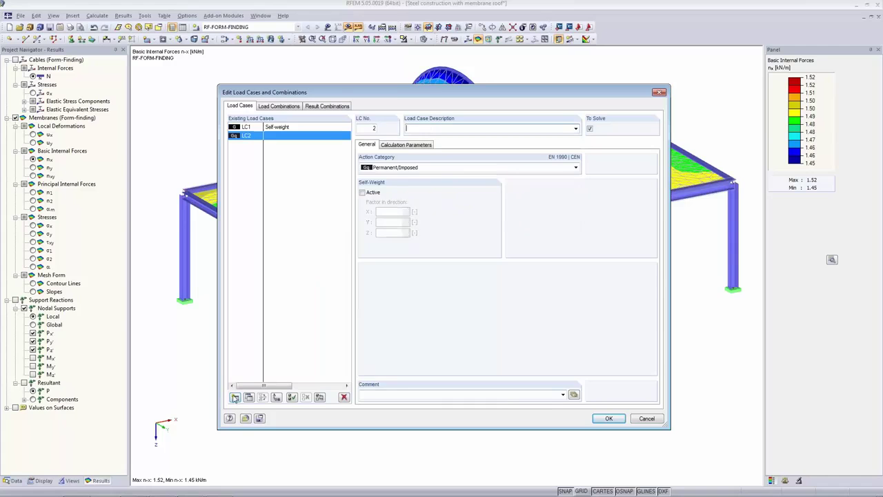
left_click(576, 131)
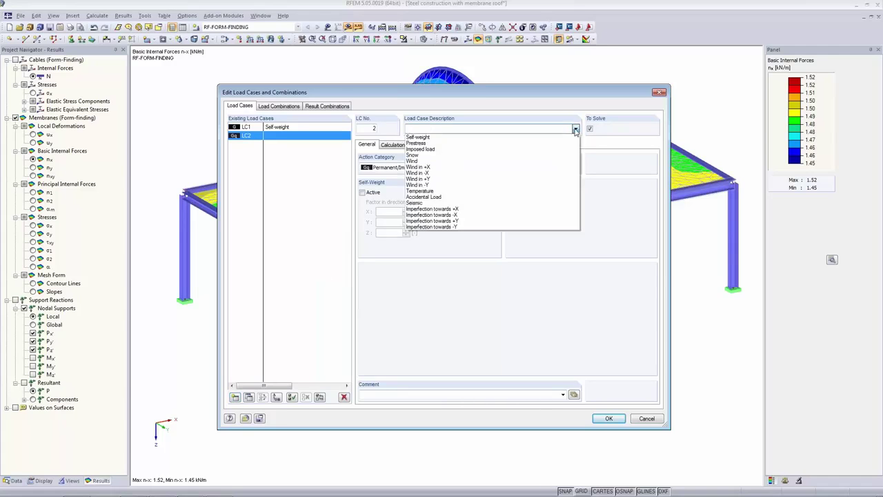
left_click(548, 158)
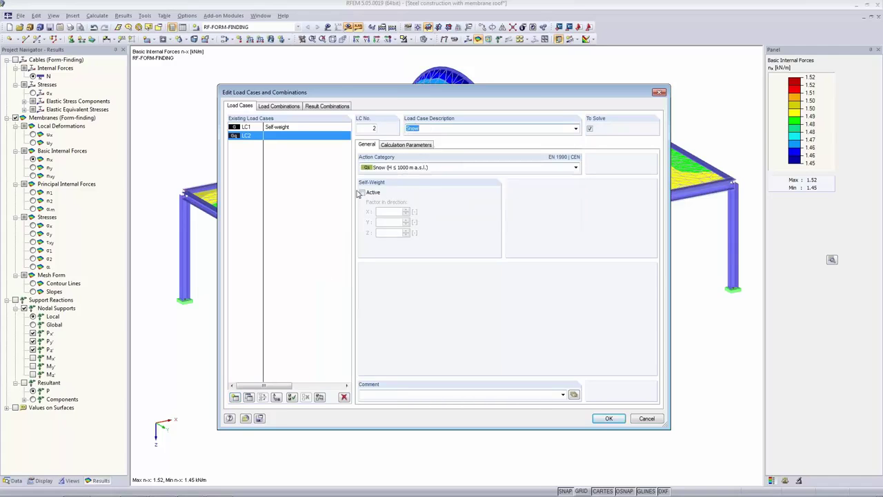
left_click(368, 146)
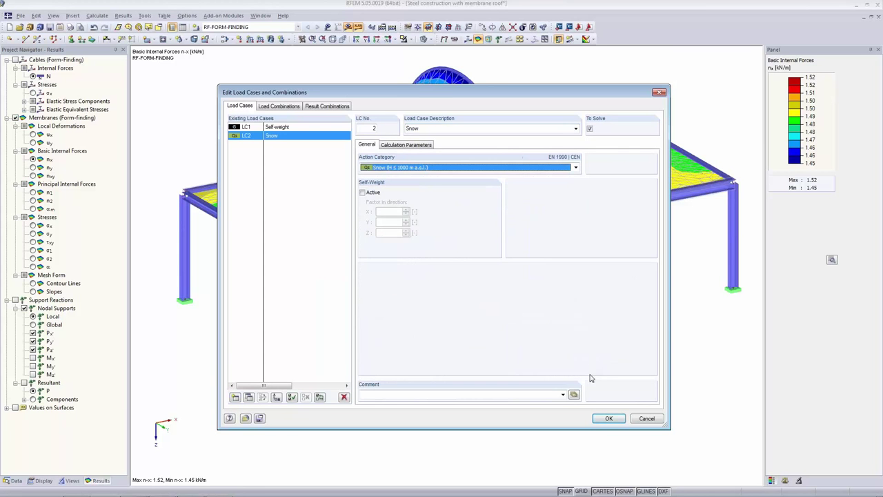
left_click(608, 419)
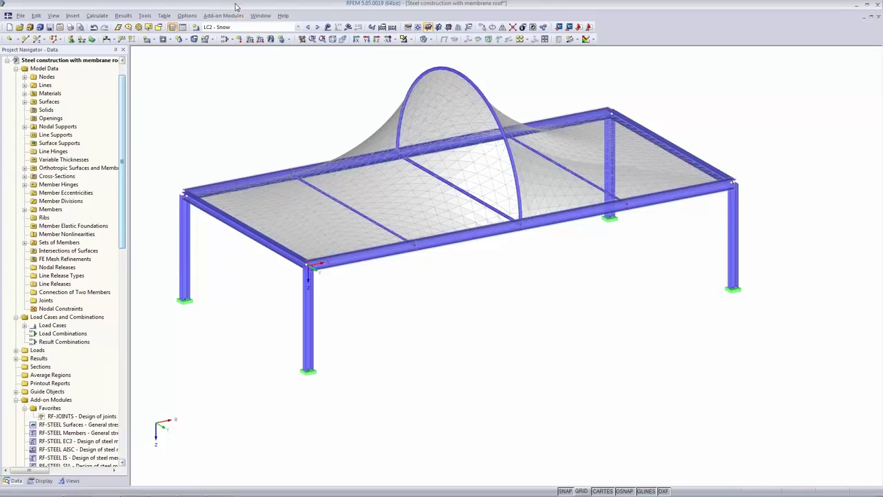
- Apply a uniform snow load of 0.68 kN/m² to both membrane surfaces in global ZP direction, related to the projected area
left_click(271, 40)
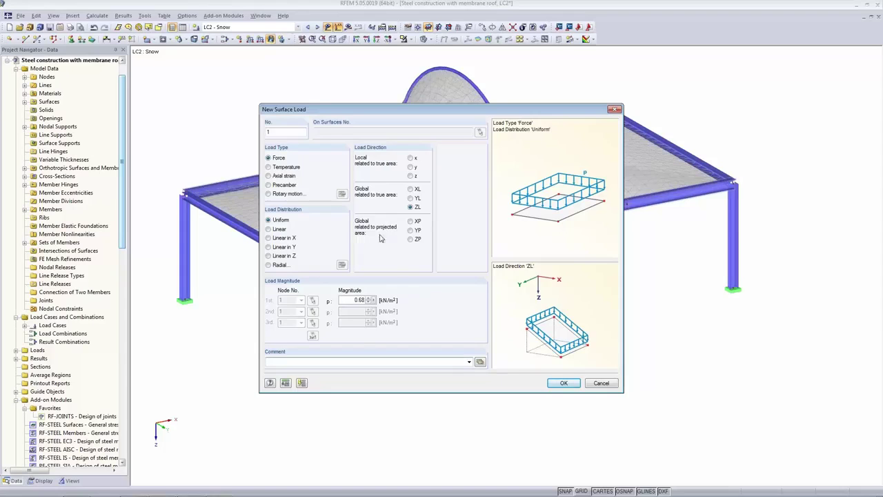
left_click(410, 239)
left_click(563, 383)
scroll(584, 280, "down", 5)
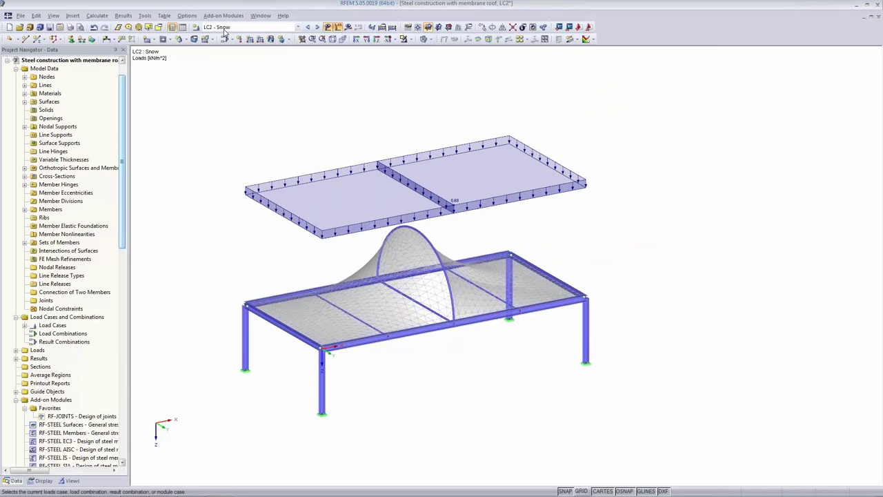
- Create load combination CO1 combining self-weight with factor 1.35 and snow with factor 1.50
left_click(197, 28)
left_click(284, 107)
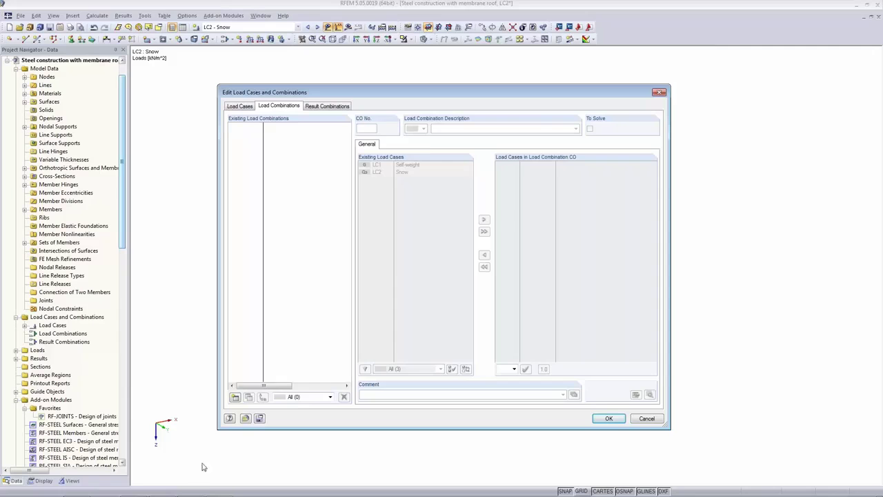
left_click(235, 397)
left_click_drag(391, 165, 394, 171)
left_click(484, 231)
left_click(508, 164)
left_click(508, 172)
left_click(508, 165)
left_click(508, 172)
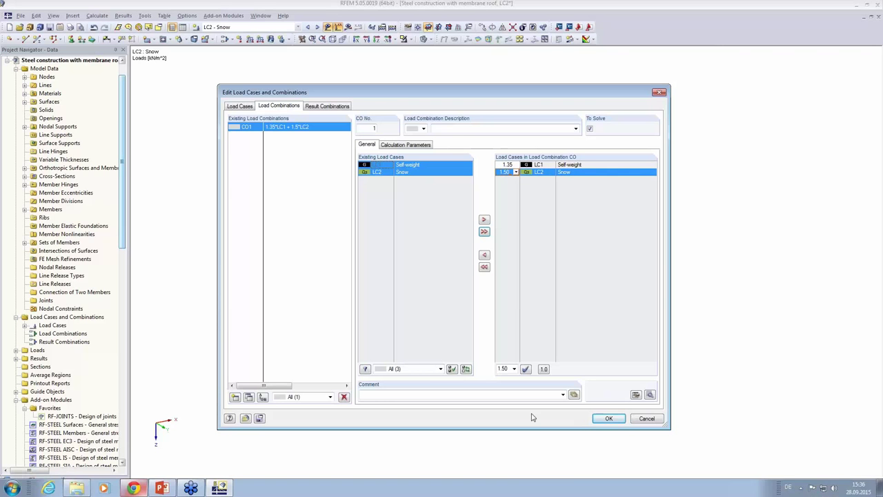
left_click(609, 418)
- Review the general data of the steel construction with membrane roof model, including the load combination standard
scroll(3, 82, "up", 1)
right_click(69, 85)
left_click(112, 93)
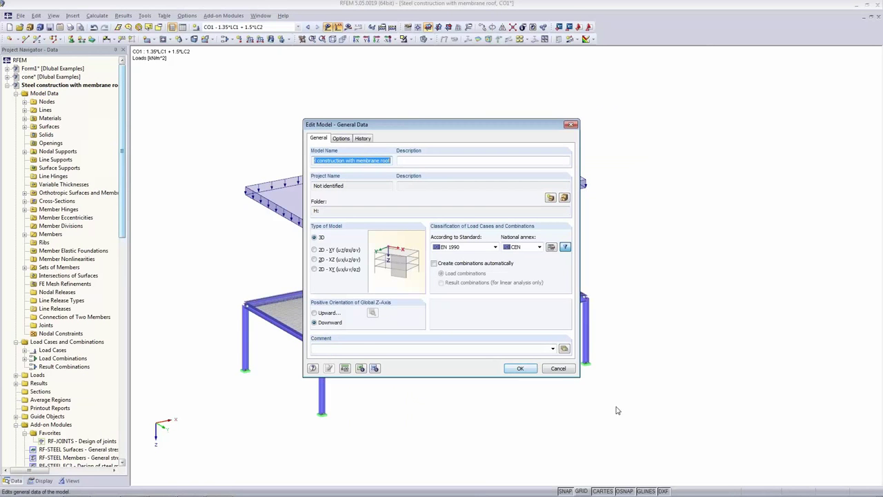
left_click(519, 368)
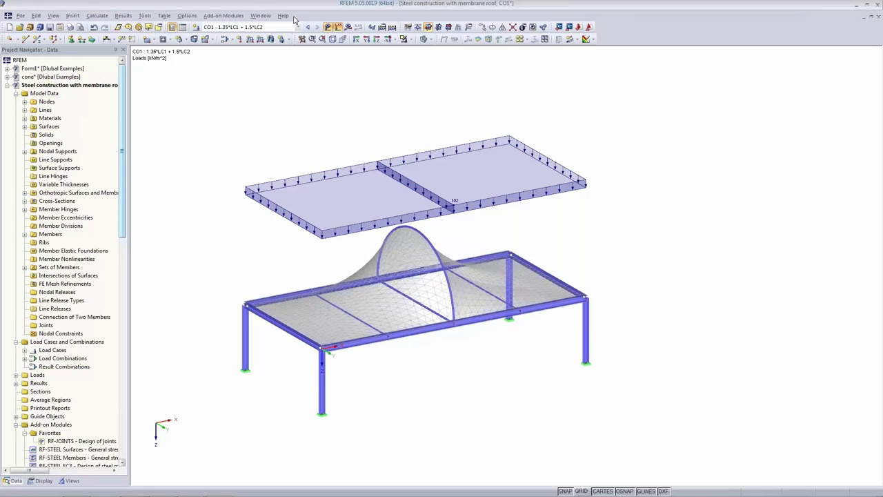
- Calculate the results of load combination CO1
left_click(349, 27)
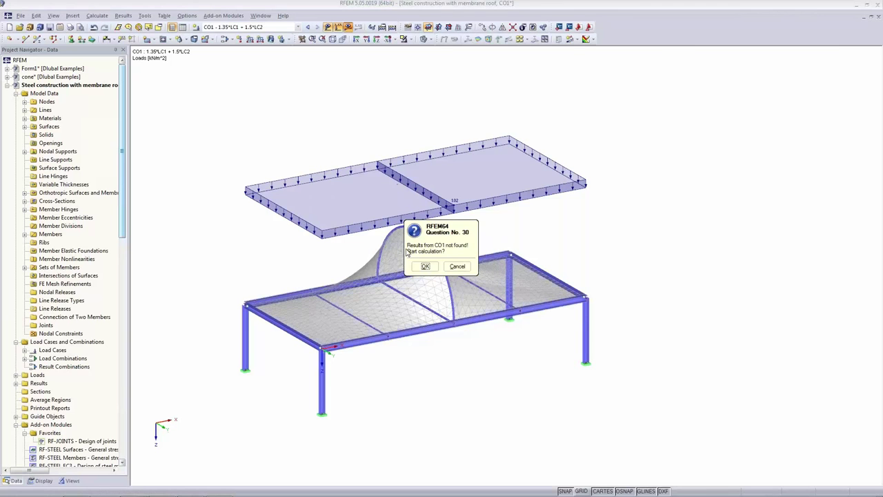
left_click(414, 265)
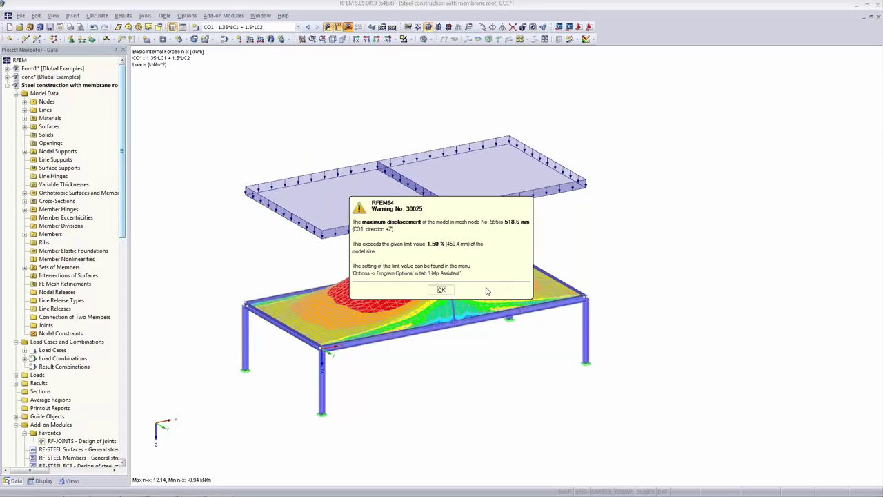
left_click(438, 291)
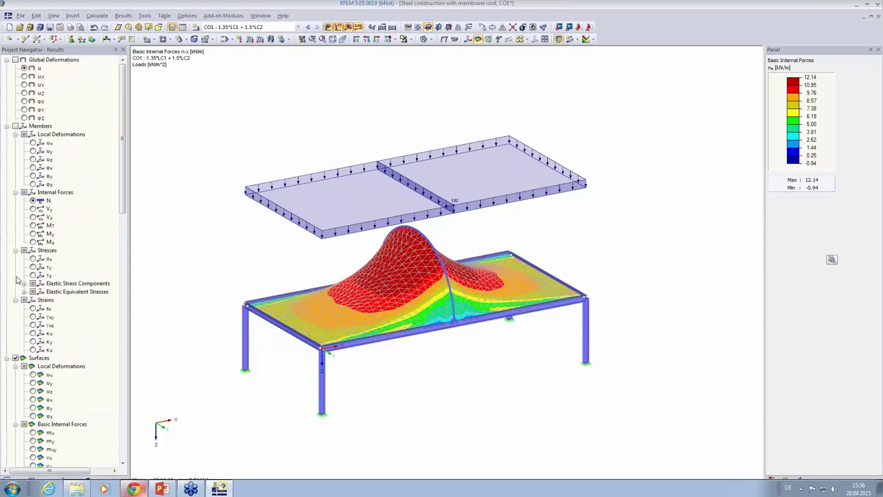
- Display the basic internal force n-y on the surfaces for load combination CO1
scroll(41, 311, "down", 2)
scroll(40, 284, "up", 2)
scroll(38, 276, "down", 8)
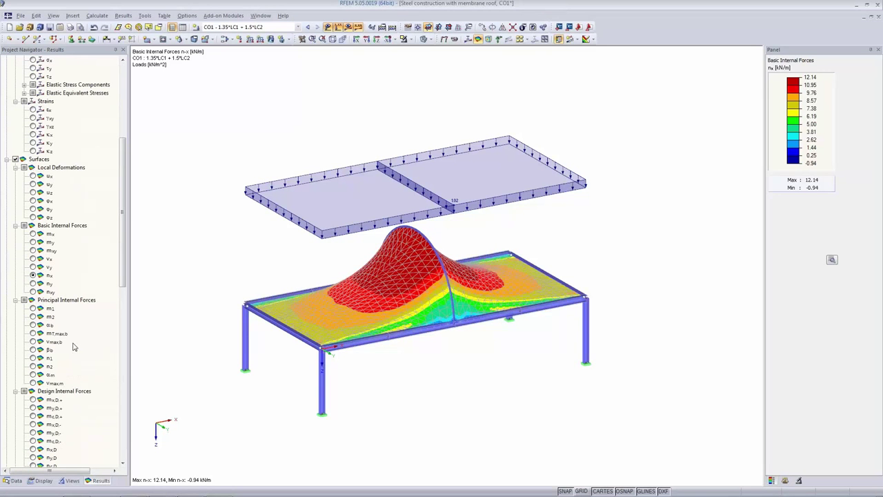
scroll(69, 366, "down", 4)
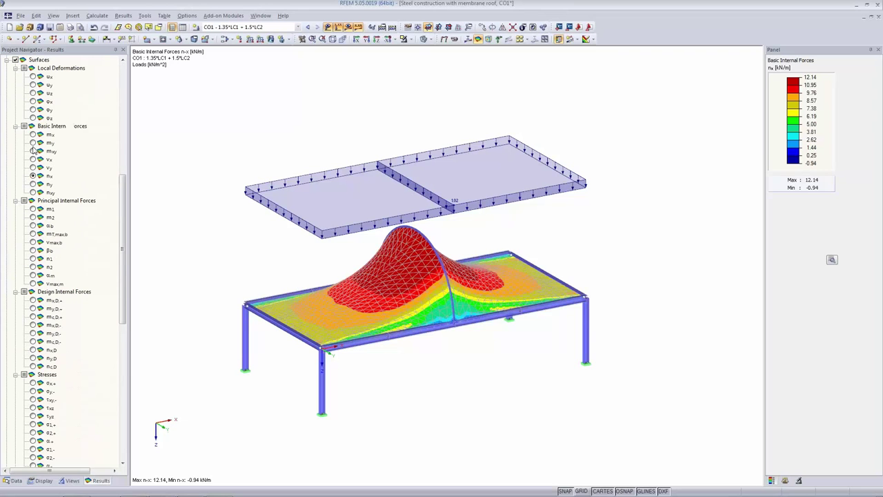
left_click(33, 185)
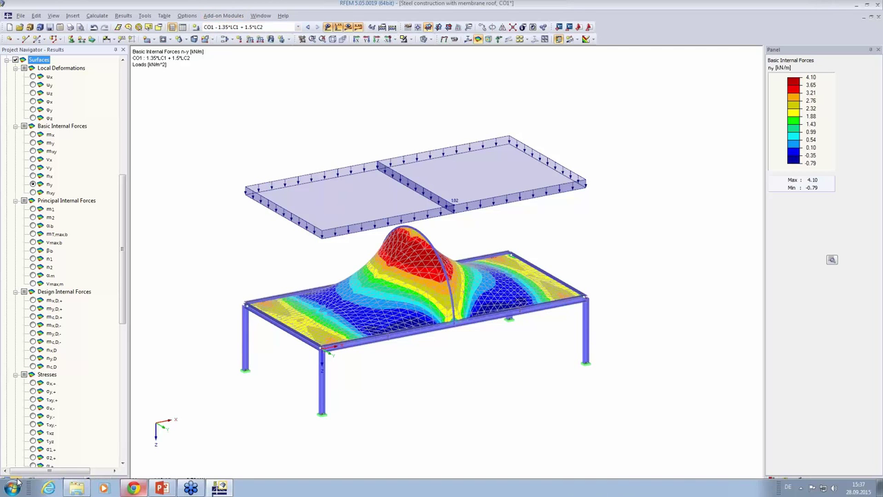
- Look through the add-on modules available for designing the model, including the RF-STEEL modules
left_click(13, 480)
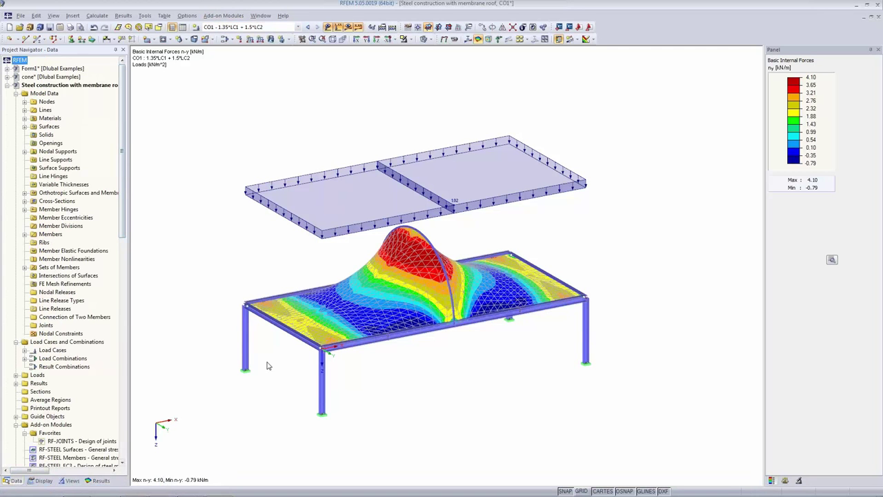
left_click_drag(117, 107, 118, 202)
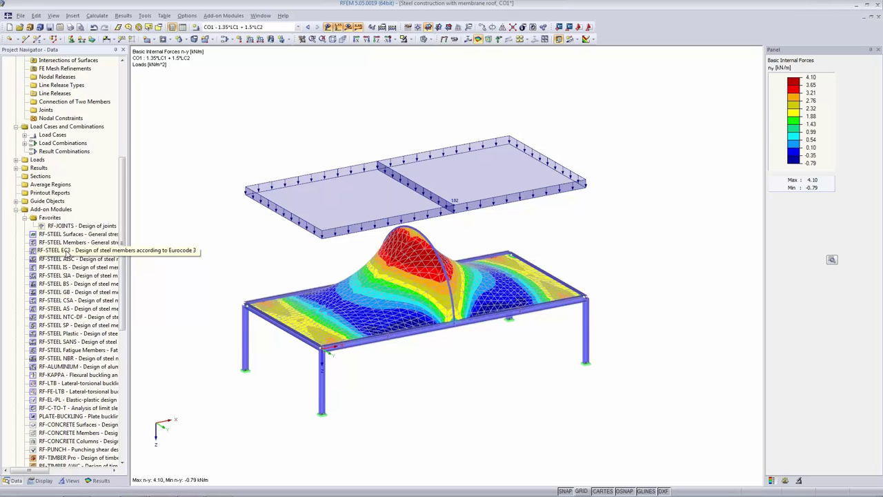
left_click(53, 235)
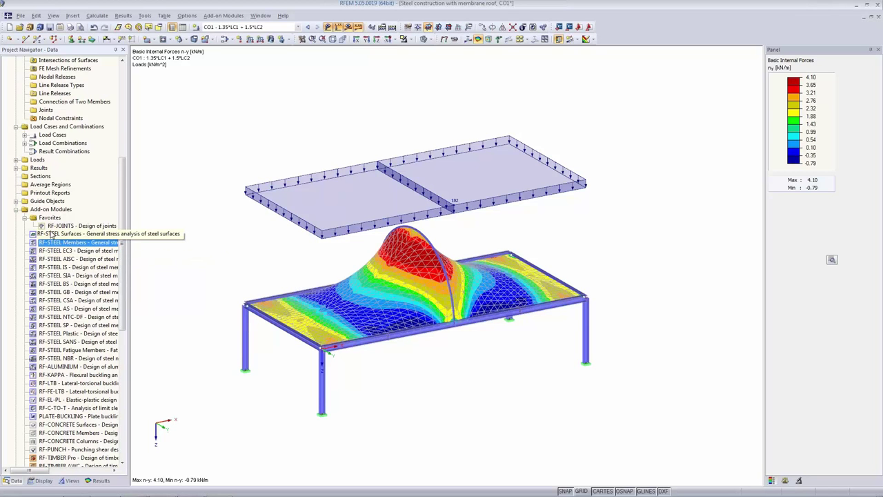
scroll(53, 373, "down", 5)
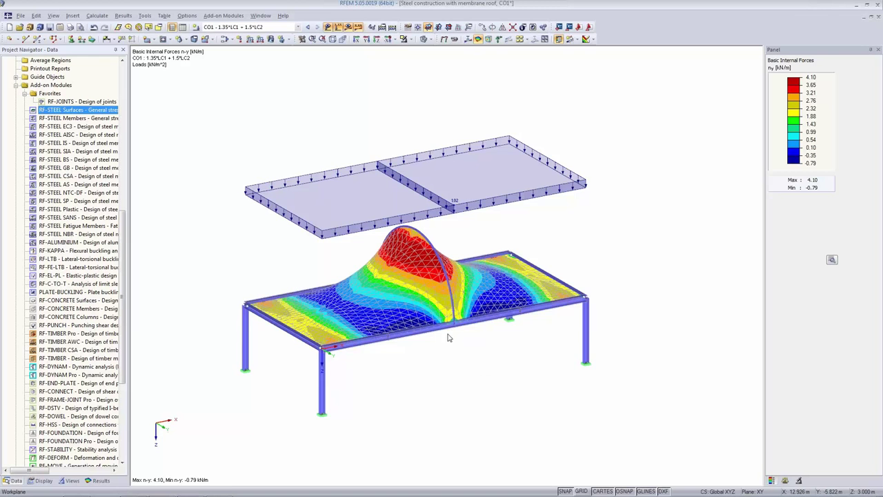
- Hide the loads and print the n-y result graphic into a new printout report using the Input data and reduced results template
scroll(431, 368, "up", 2)
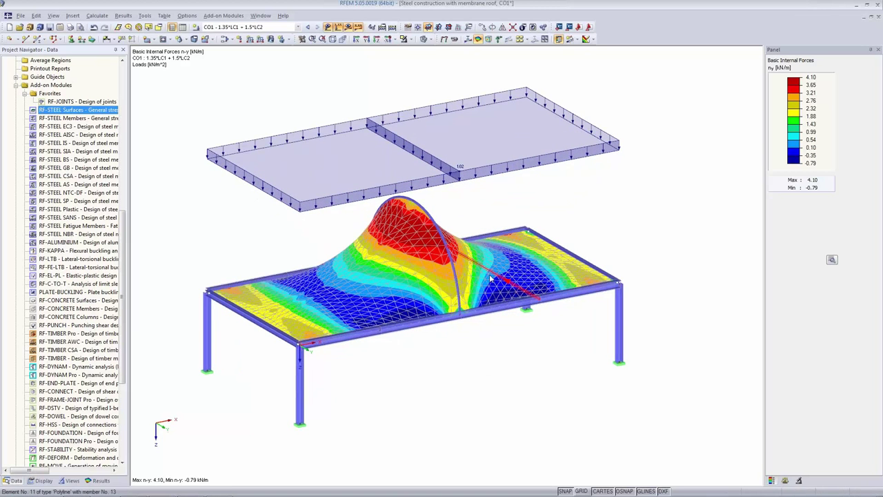
left_click(328, 27)
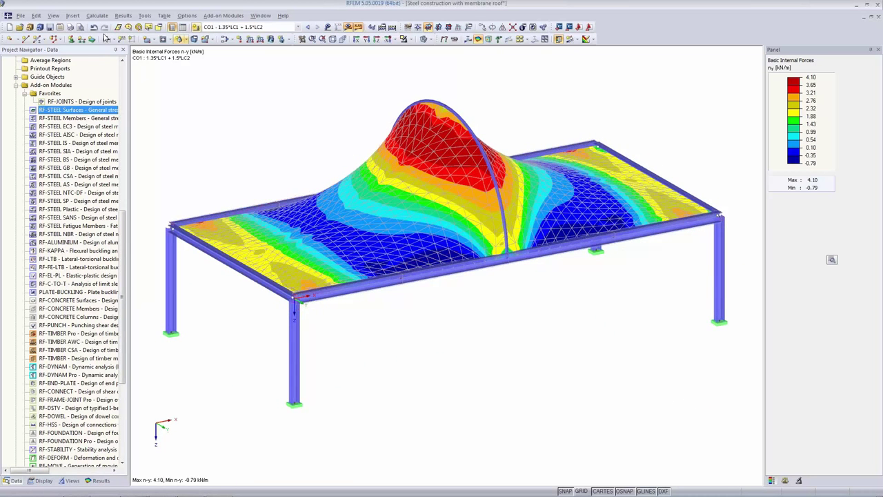
left_click(70, 27)
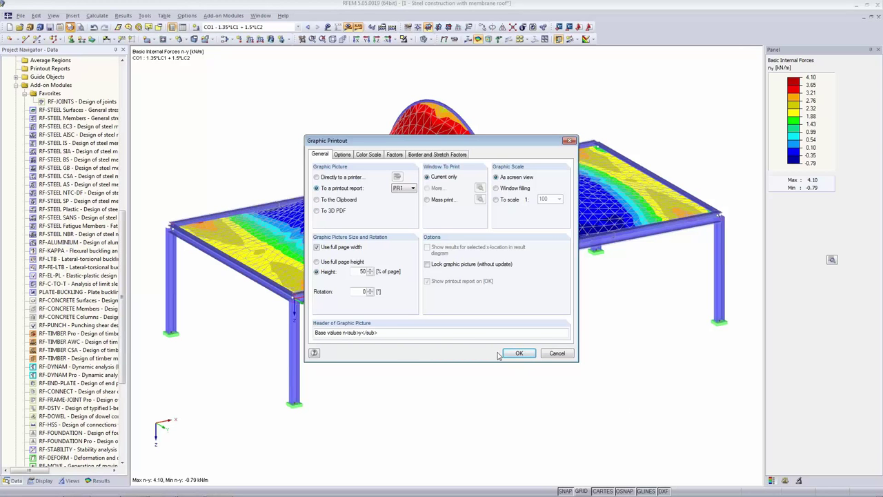
left_click(519, 354)
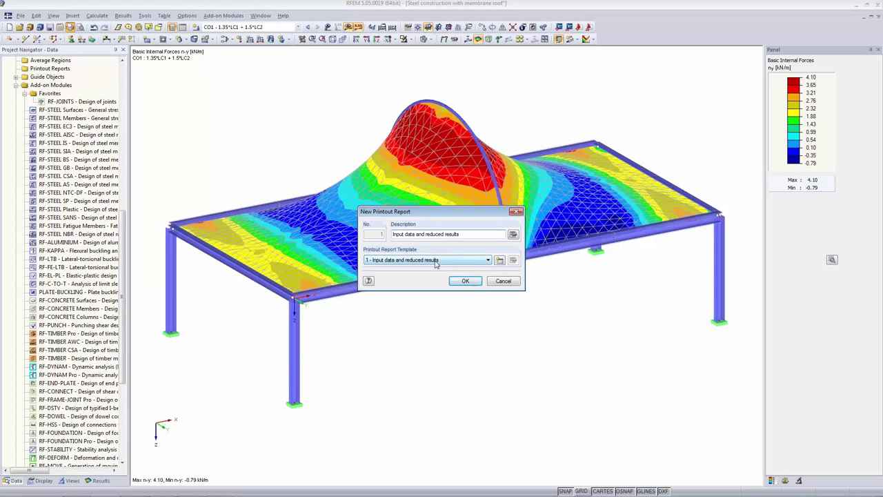
left_click(462, 281)
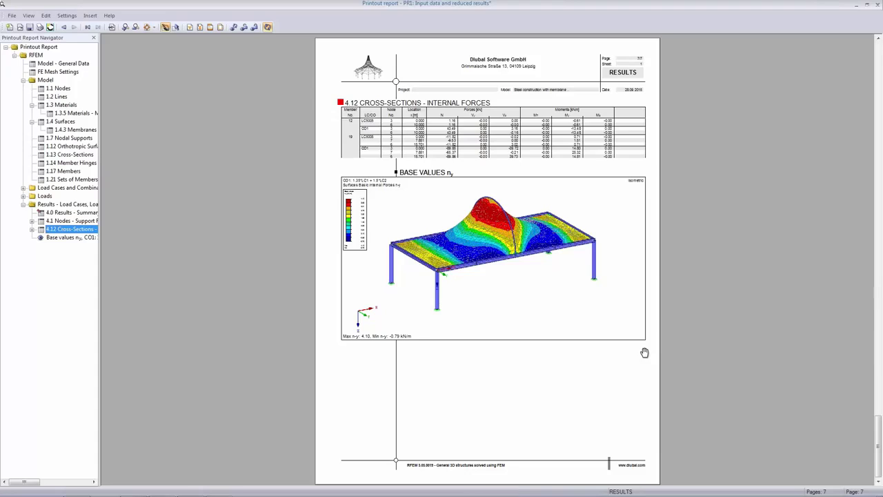
left_click(877, 6)
left_click(436, 265)
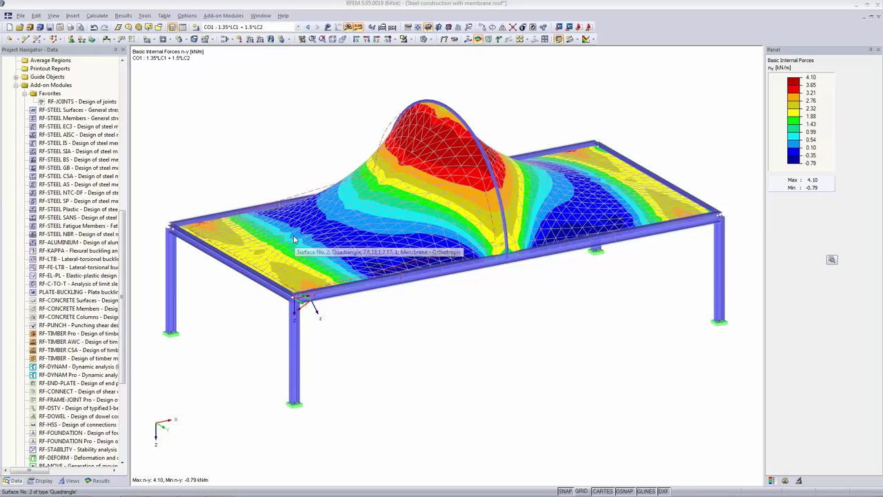
- Set up an export in ASCII Format - Model (DXF) with the FE mesh included in the geometry settings
left_click(20, 15)
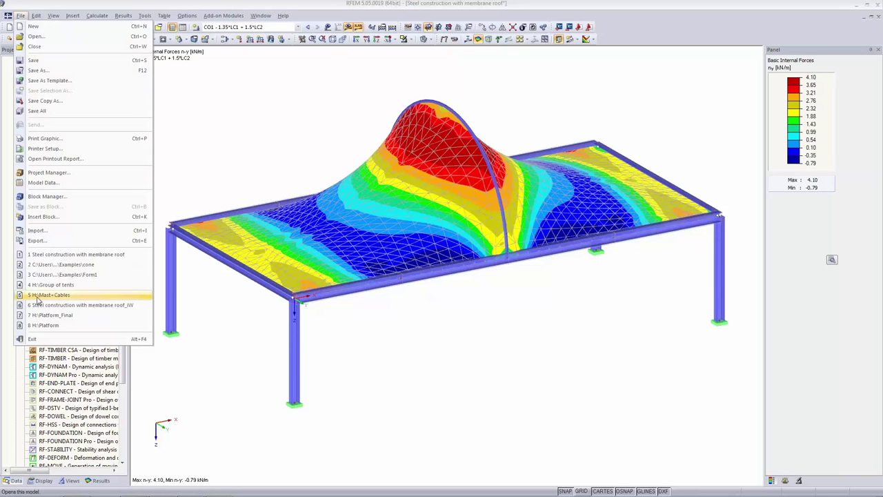
left_click(37, 240)
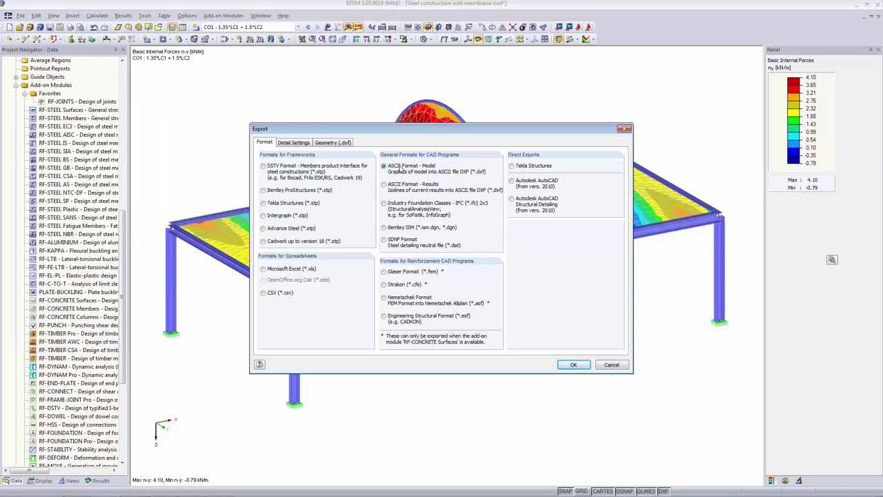
left_click(385, 185)
left_click(384, 166)
left_click(284, 143)
left_click(327, 143)
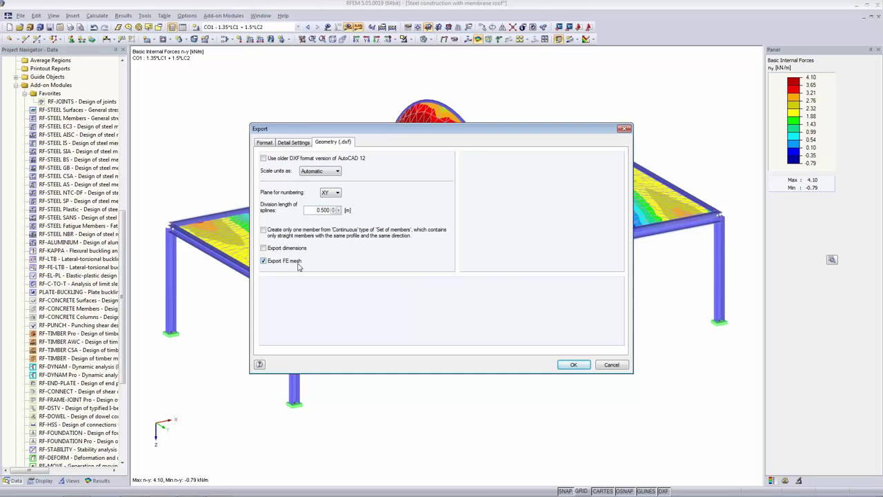
- Save the exported DXF file under the name Steel construction Mesh
left_click(580, 365)
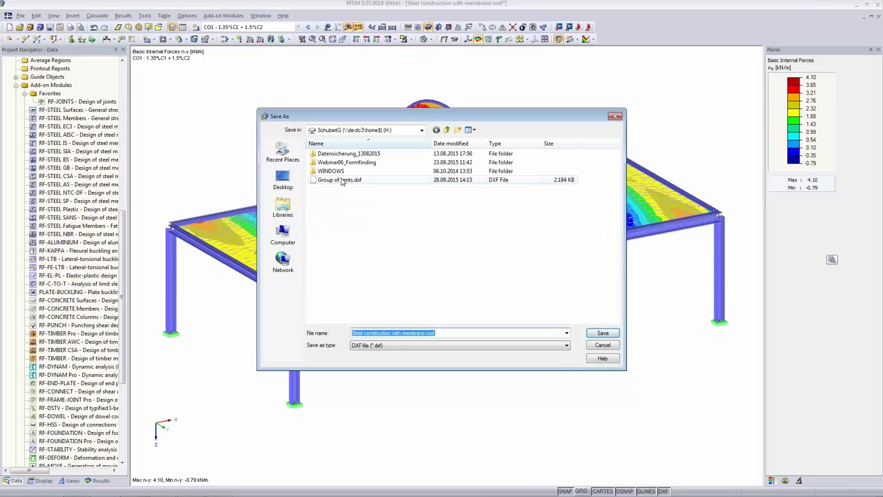
left_click_drag(447, 333, 391, 331)
type("Mes")
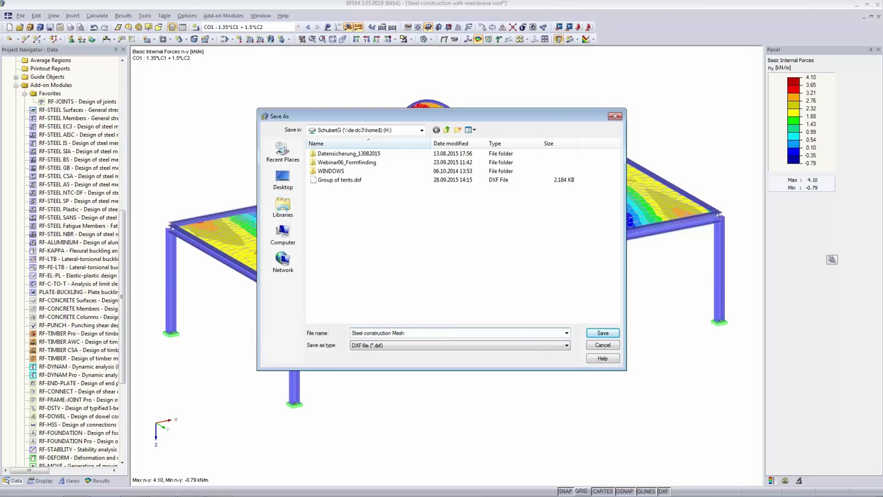
left_click(602, 333)
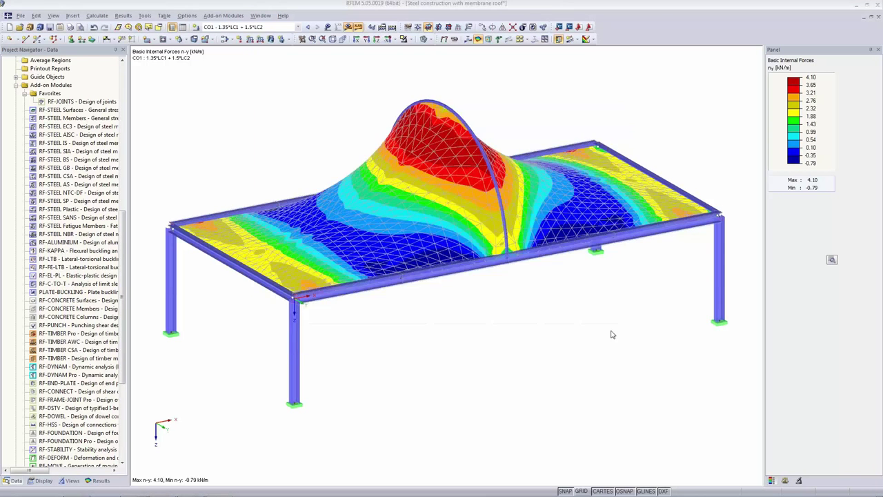
left_click(442, 263)
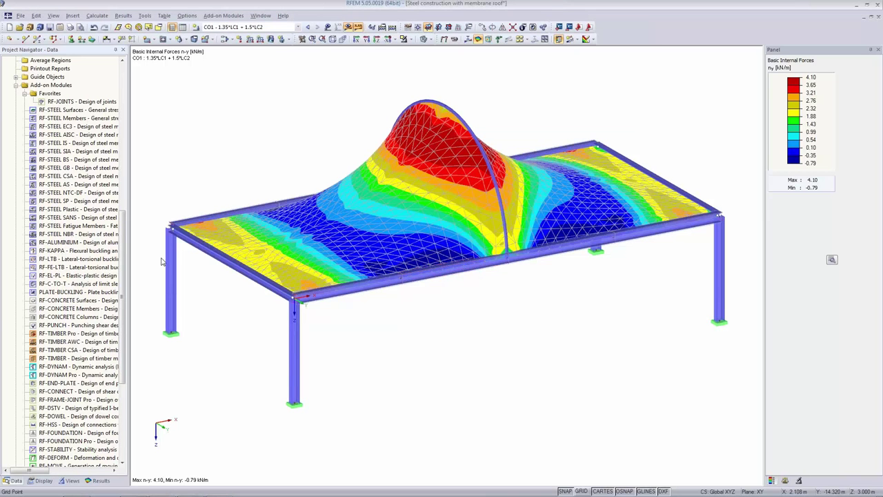
- Start an import in DXF Format - Model and review its detail settings and DXF options
left_click(22, 15)
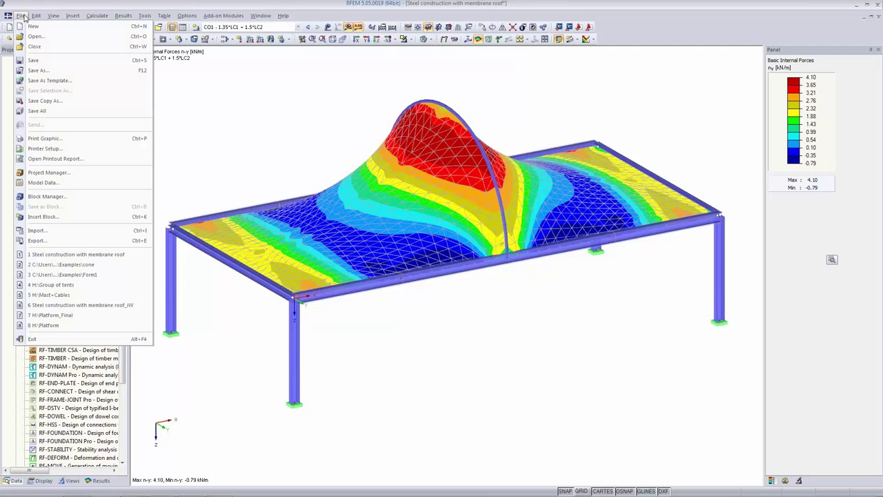
left_click(35, 230)
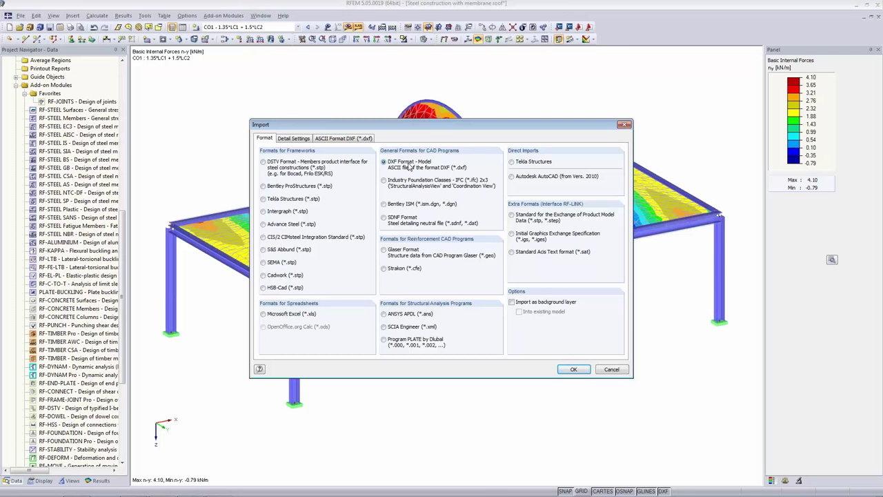
left_click(324, 139)
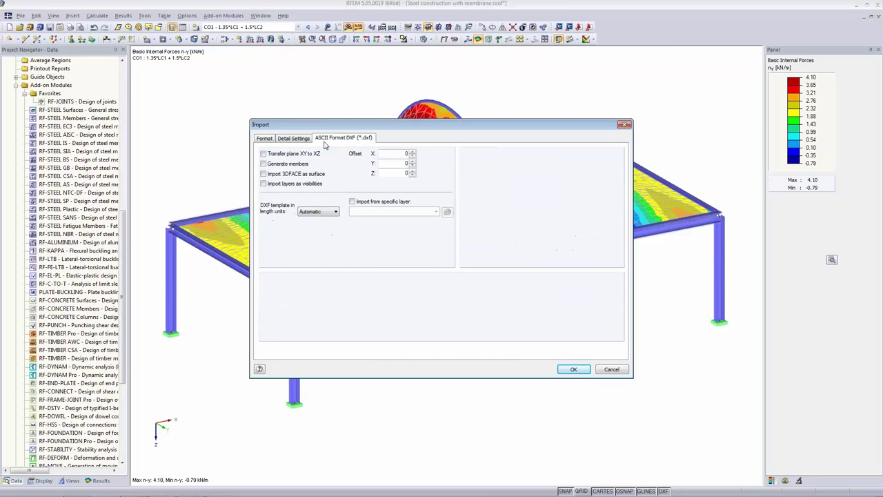
left_click(294, 139)
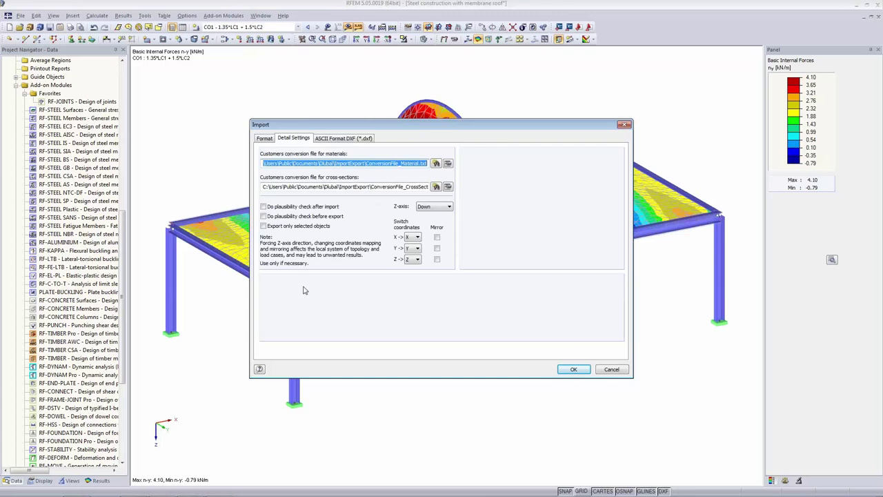
left_click(352, 138)
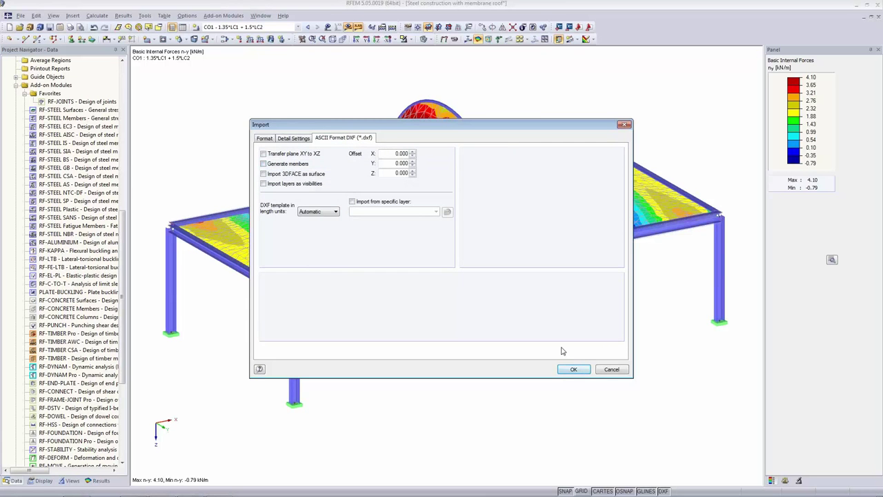
- Import Steel construction Mesh.dxf as a new model named Steel construction Mesh with the default general data
left_click(569, 369)
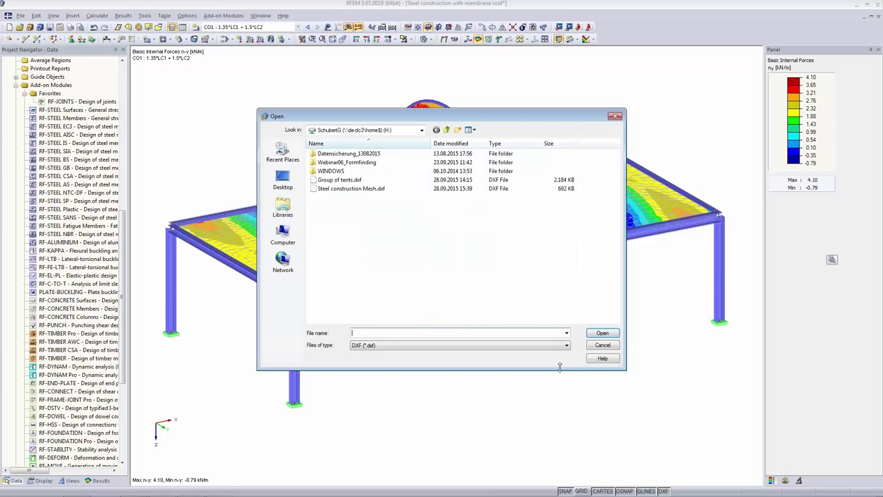
left_click(343, 189)
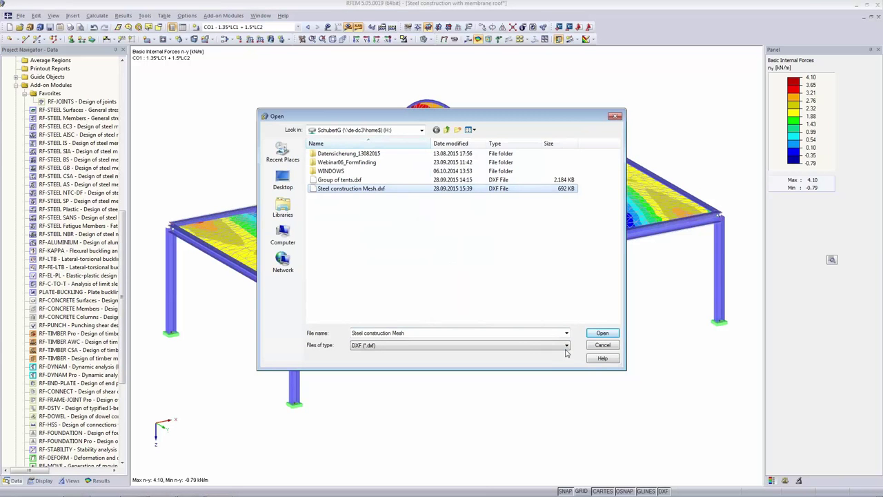
left_click(594, 336)
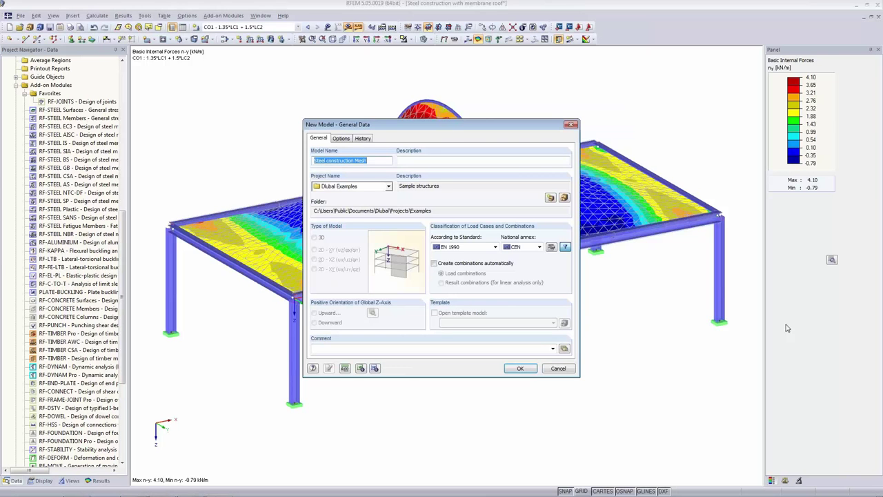
left_click(373, 160)
left_click(521, 369)
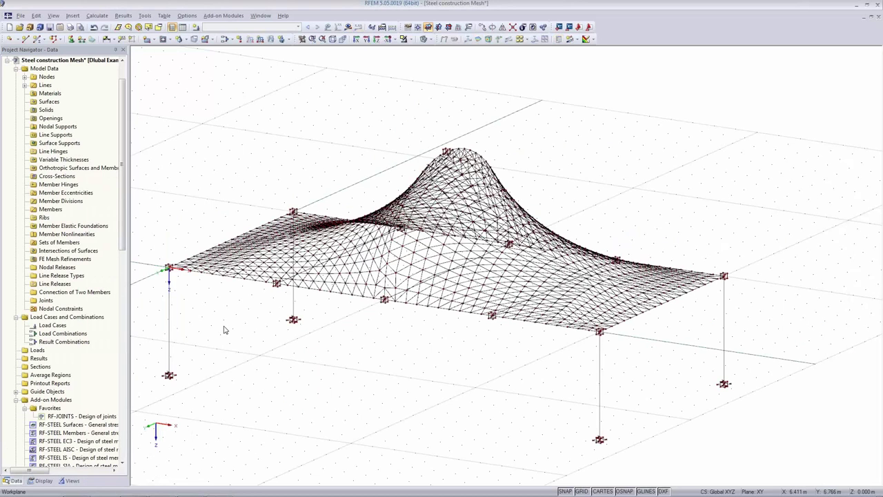
middle_click_drag(262, 429, 303, 393)
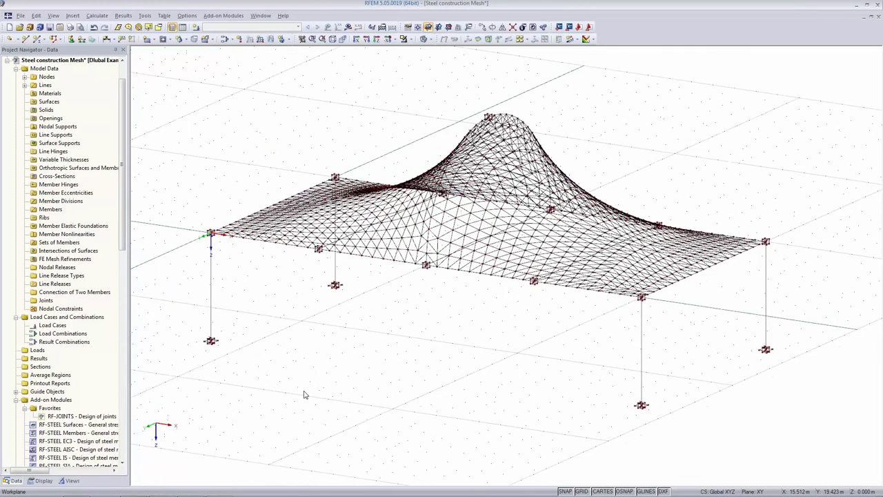
scroll(458, 235, "up", 1)
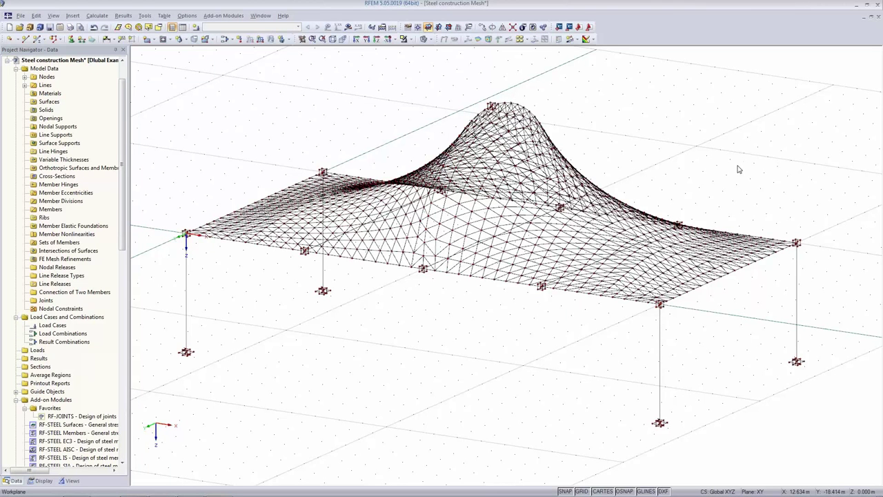
- Open the Group of tents model and bring all four tents into view
left_click(20, 28)
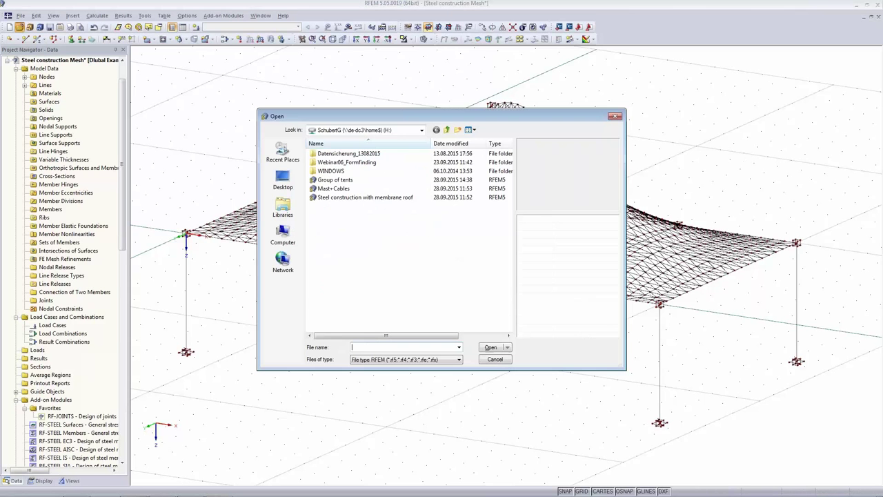
left_click(336, 180)
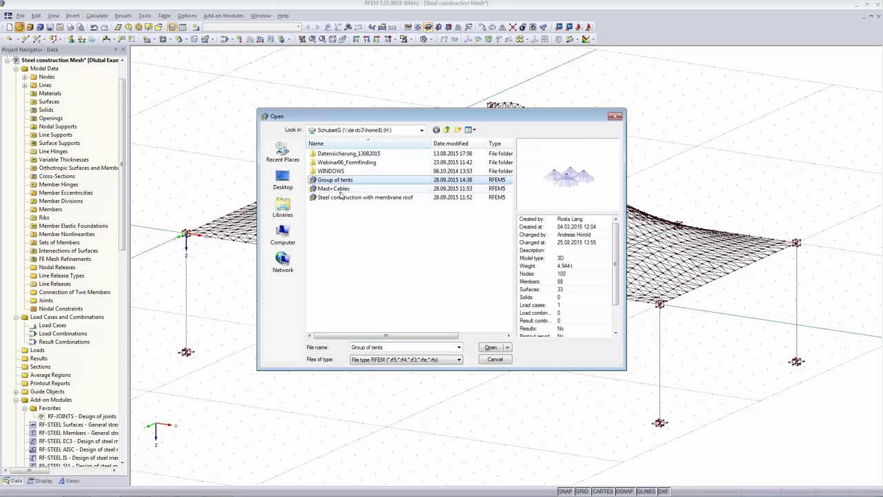
left_click(491, 347)
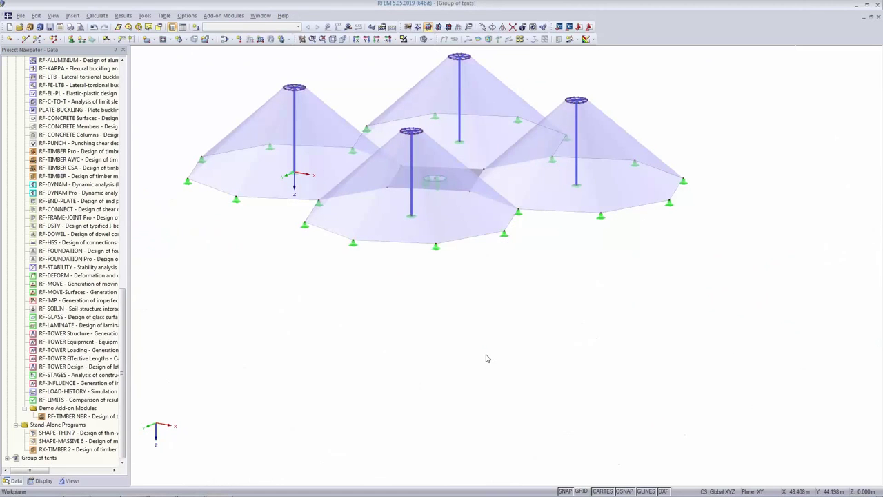
middle_click_drag(368, 74, 421, 187)
scroll(442, 261, "up", 4)
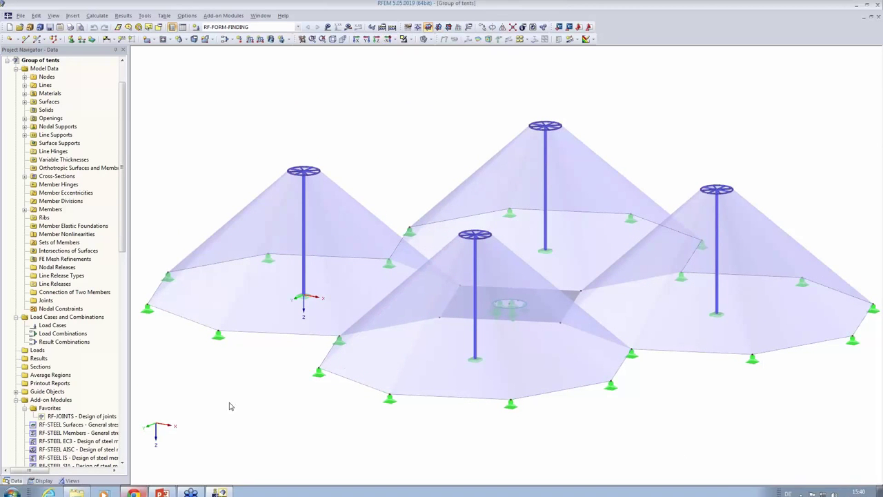
middle_click_drag(233, 404, 220, 357)
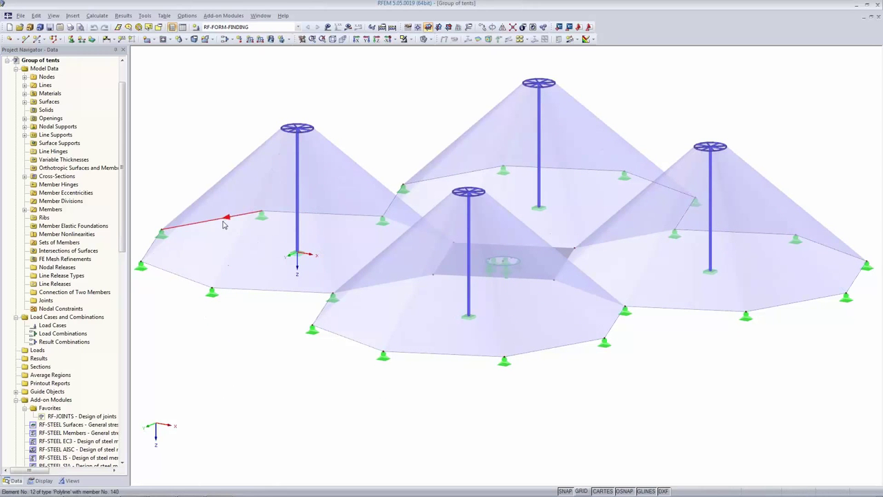
- Review the membrane properties and form-finding prestress settings of a surface on the leftmost tent
scroll(235, 247, "down", 2)
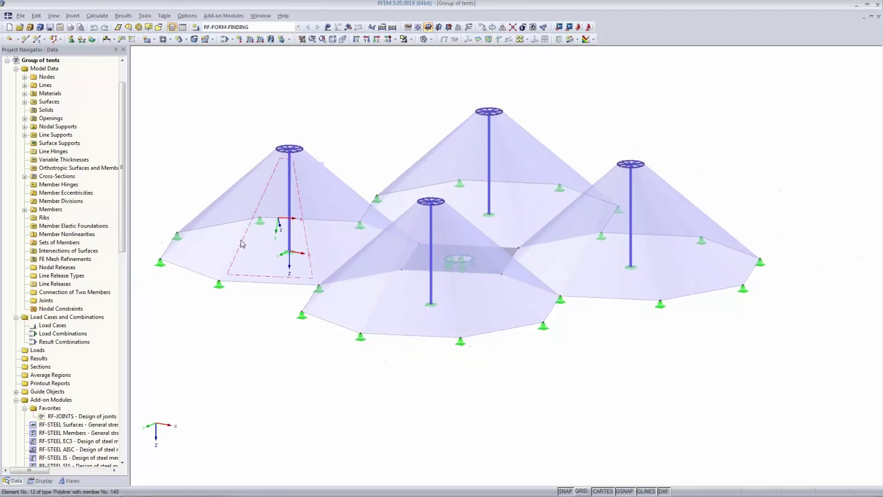
left_click(206, 248)
double_click(206, 249)
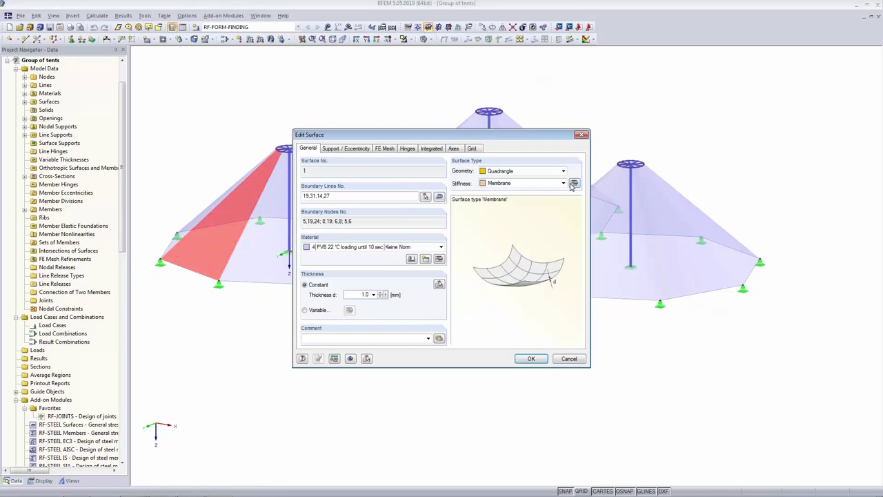
left_click(574, 184)
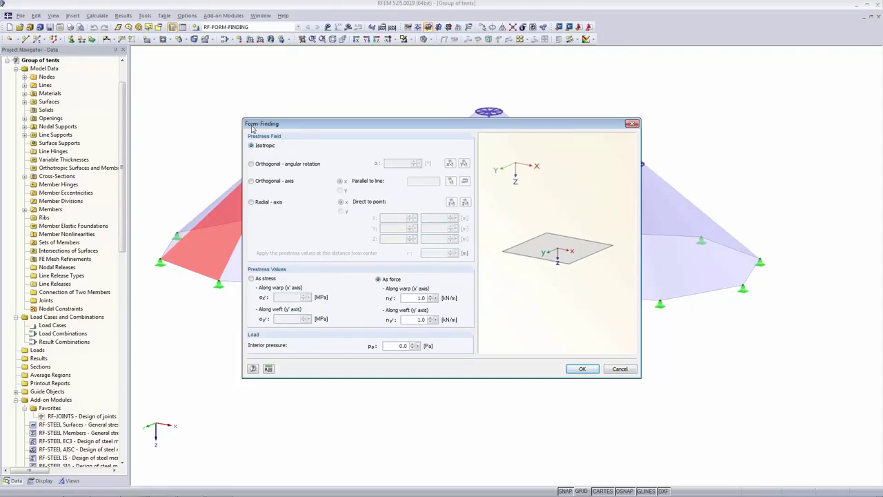
left_click(584, 369)
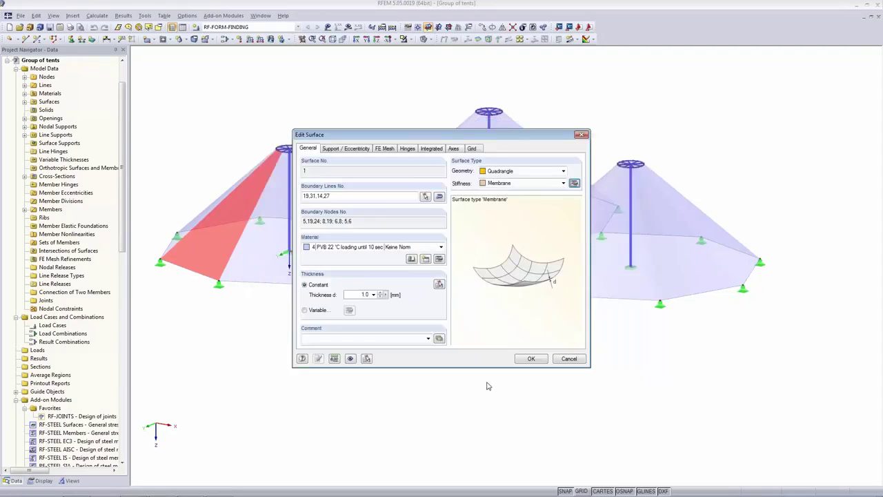
left_click(531, 359)
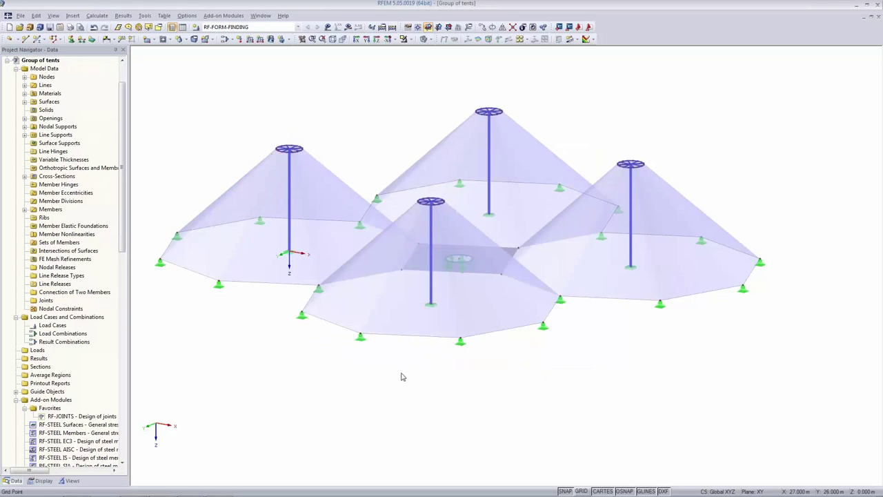
- Review the nodal support at the leftmost mast's base and the form-finding calculation settings
double_click(288, 256)
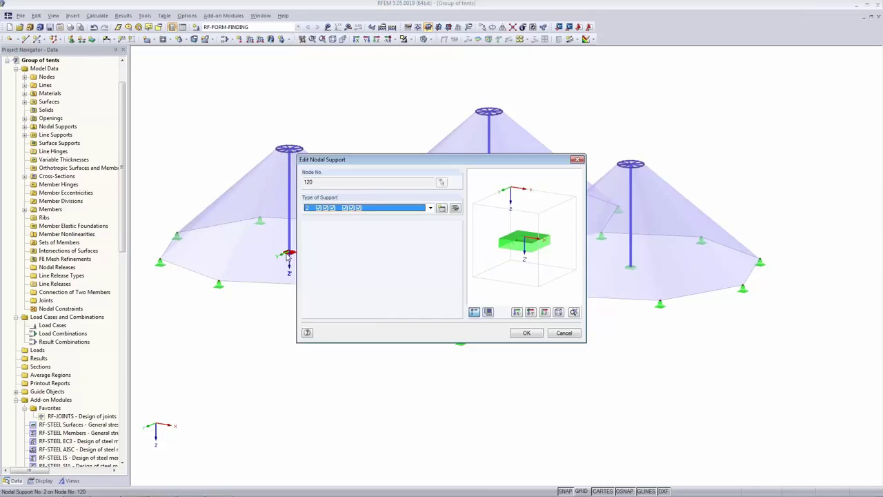
left_click(564, 333)
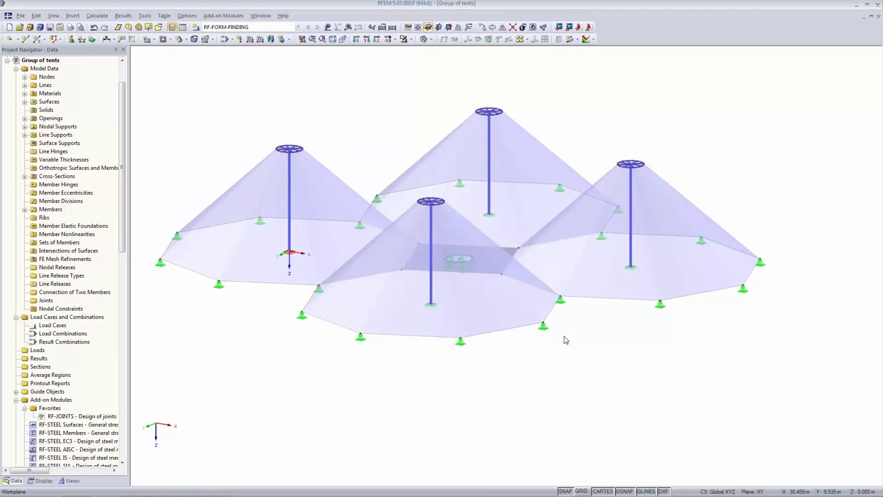
left_click(382, 27)
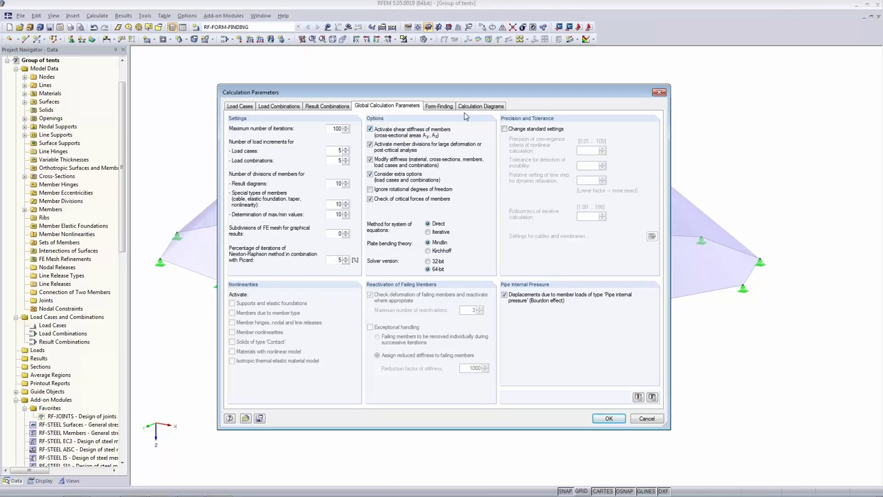
left_click(439, 107)
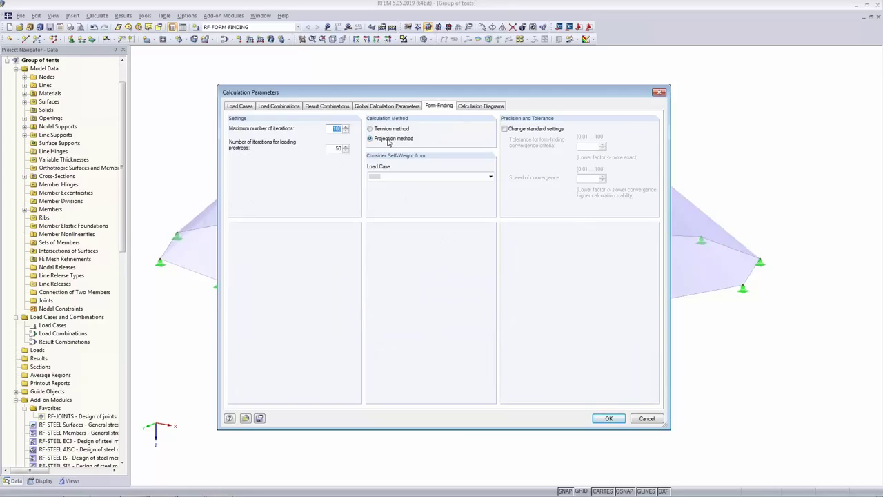
left_click(336, 148)
left_click(612, 418)
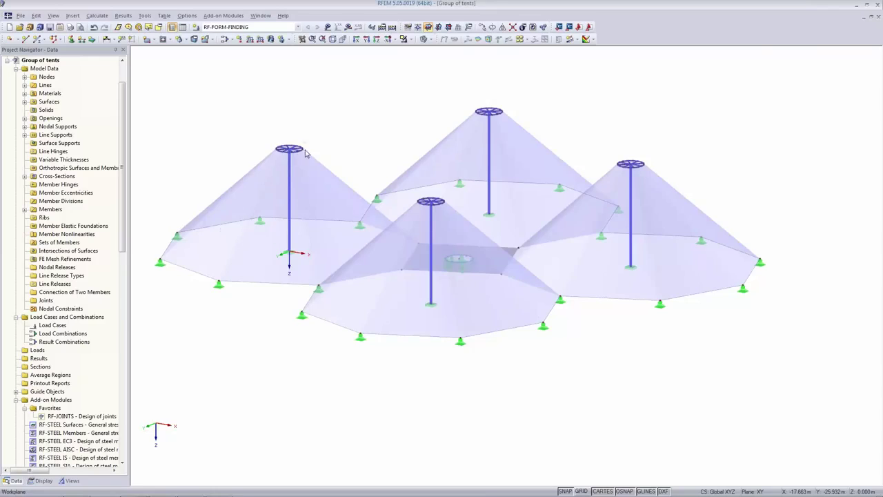
- Run the RF-FORM-FINDING calculation for the group of tents
scroll(284, 158, "up", 2)
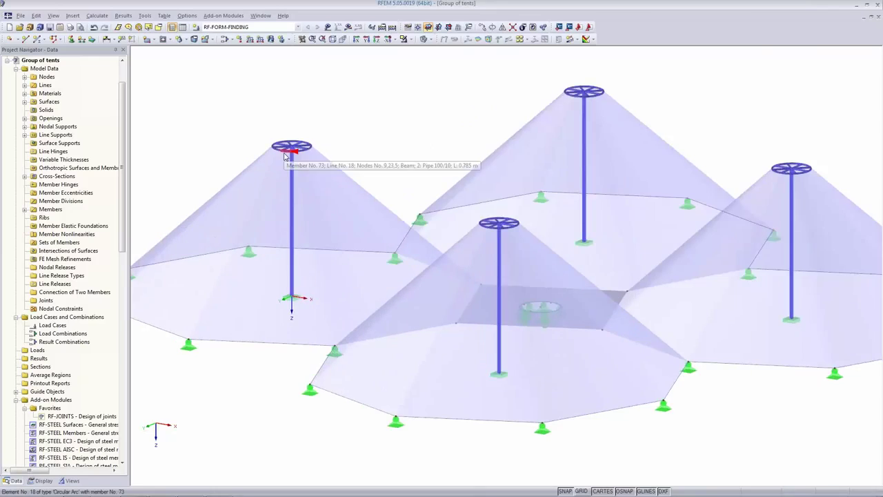
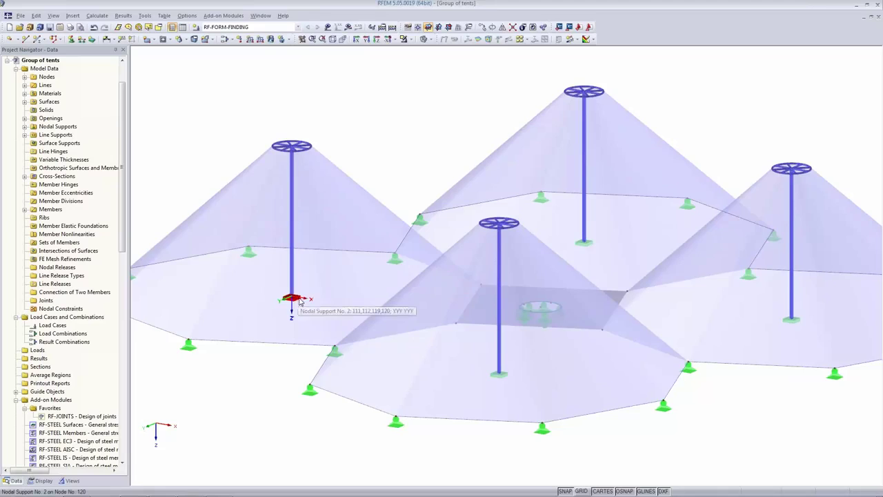
left_click(349, 28)
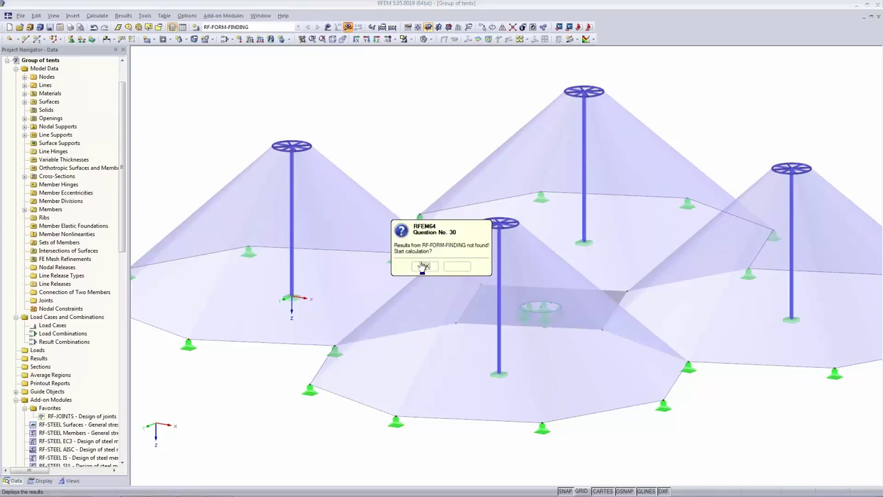
left_click(423, 268)
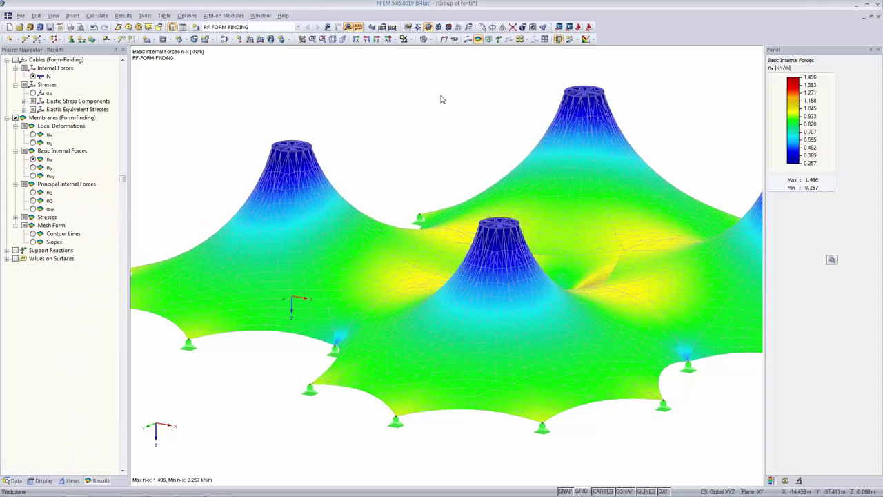
- Compare the n-x and n-y basic internal forces on the form-found membranes, viewing all four tents
scroll(441, 103, "down", 1)
scroll(442, 104, "down", 3)
middle_click_drag(608, 349, 531, 394)
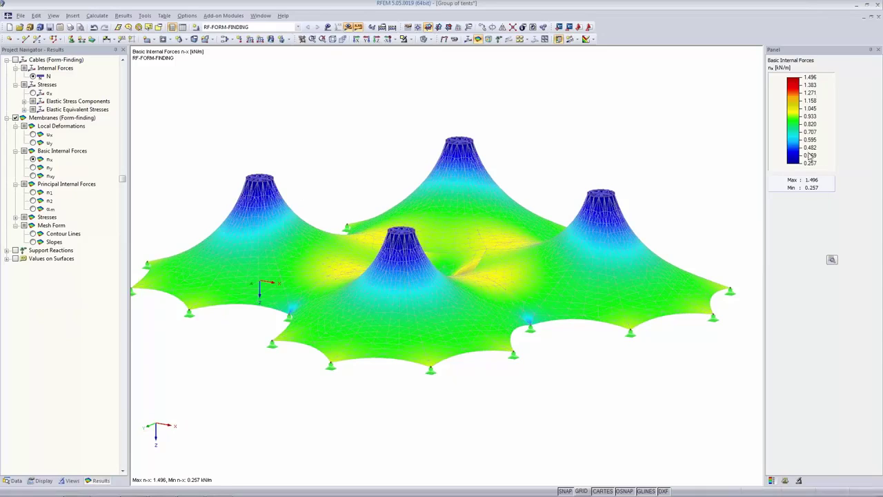
left_click(33, 167)
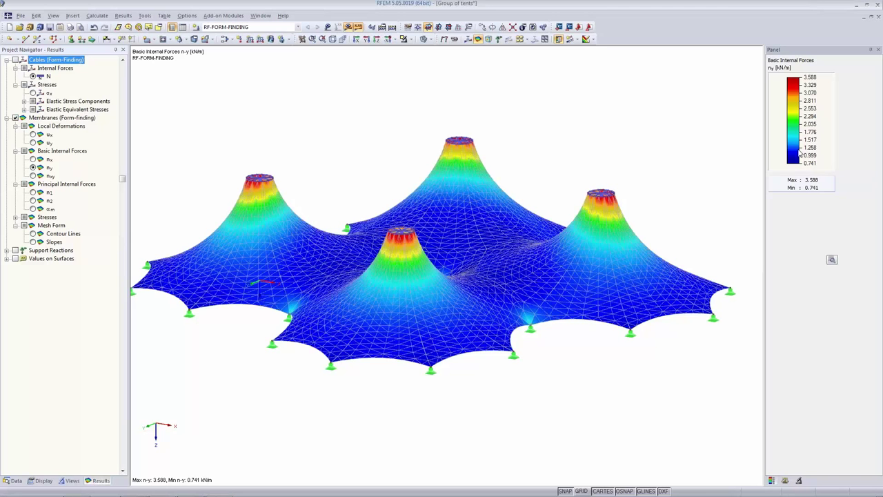
middle_click_drag(428, 438, 306, 447)
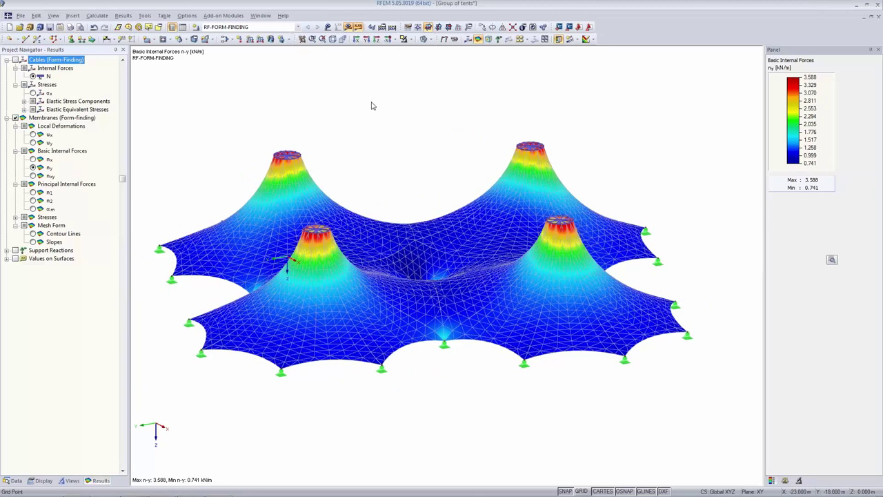
scroll(375, 90, "up", 4)
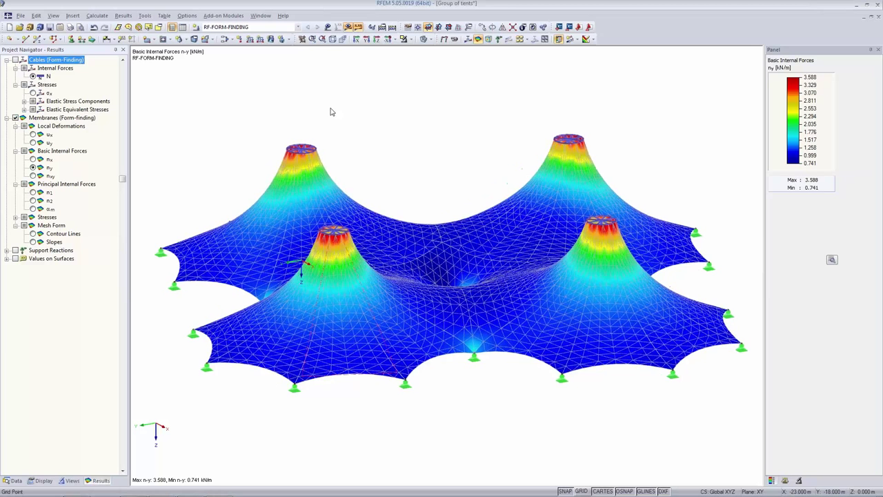
- Create load case LC1 with the description Self-weight in the Permanent action category
left_click(225, 39)
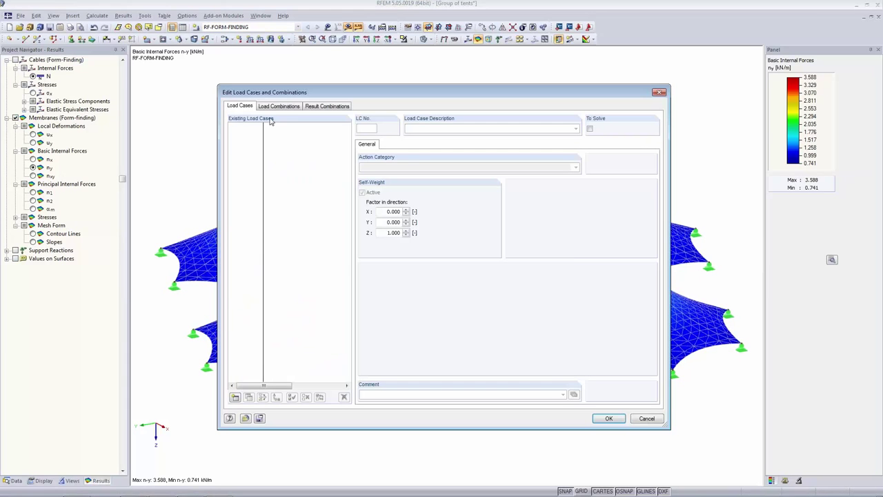
left_click(235, 398)
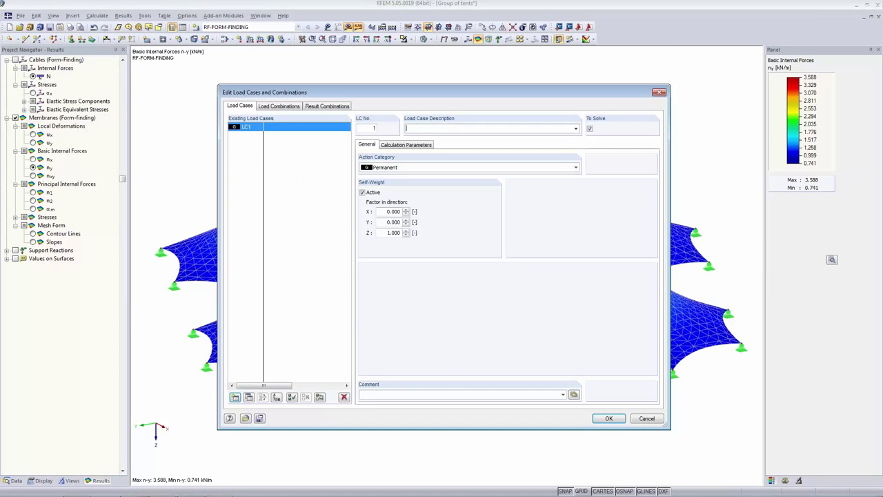
left_click(575, 130)
left_click(514, 170)
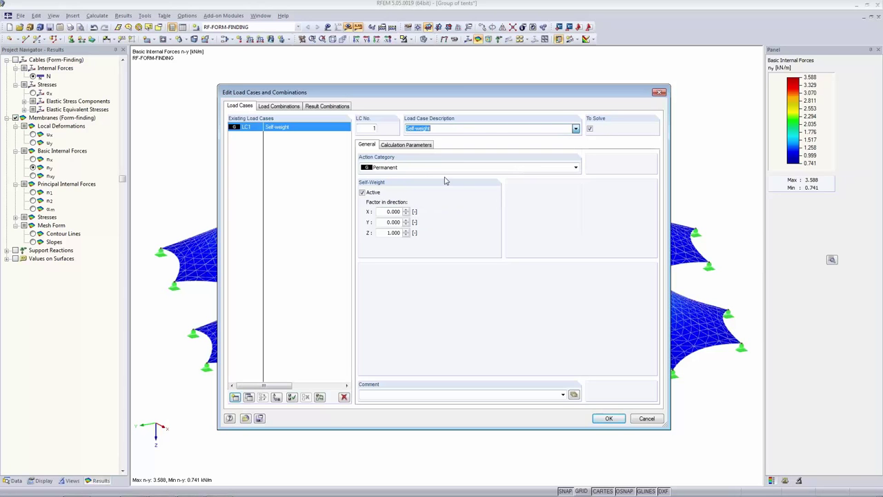
left_click(608, 418)
- Calculate the Self-weight load case and display the n-x basic internal forces on the surfaces
left_click(351, 26)
left_click(425, 270)
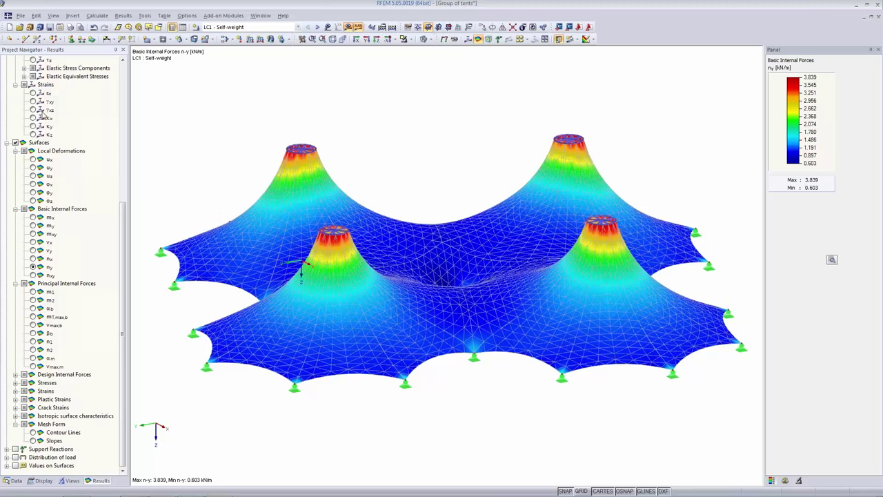
left_click(33, 259)
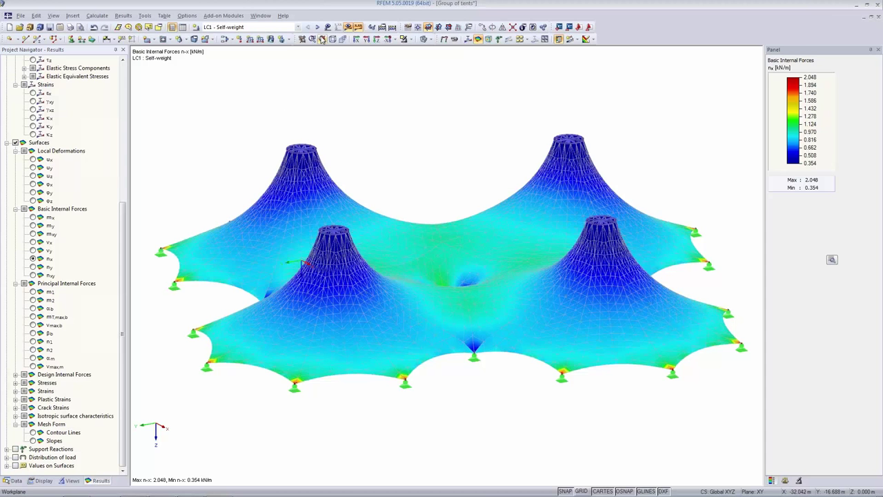
- Hide the results and limit the visibility to the nodes with support type 2 - YYY YYY
left_click(348, 26)
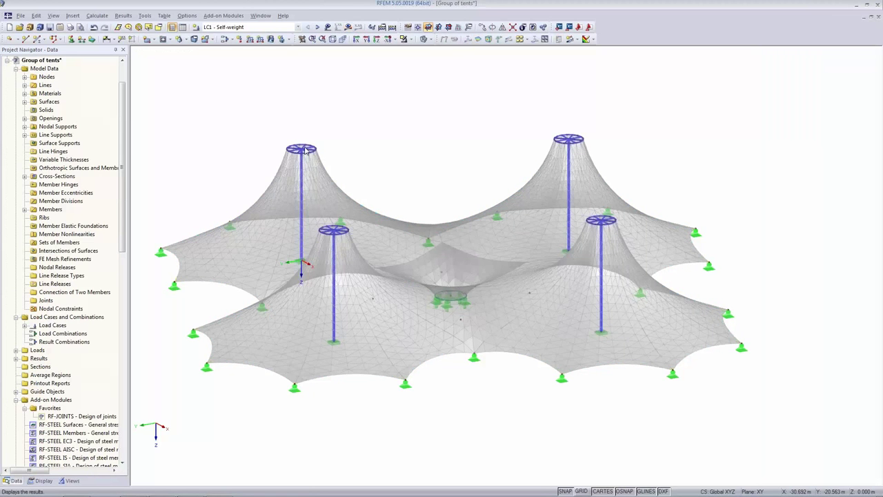
scroll(358, 461, "up", 2)
scroll(357, 452, "down", 3)
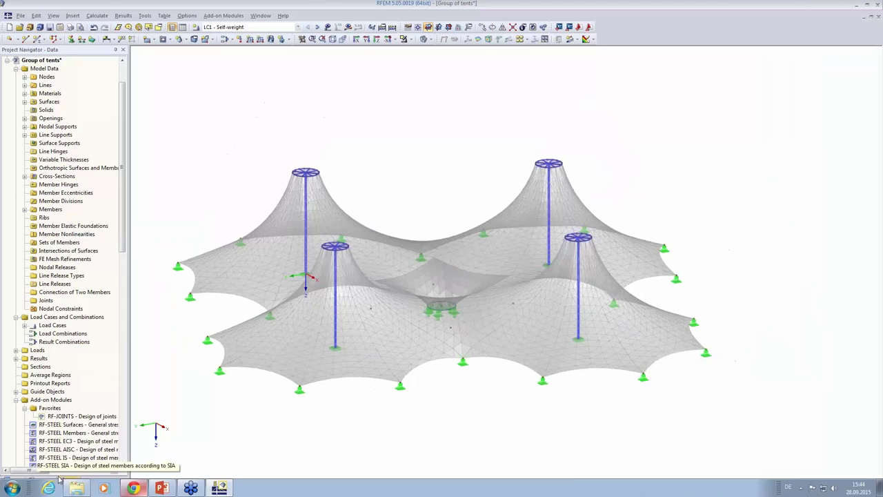
left_click(44, 480)
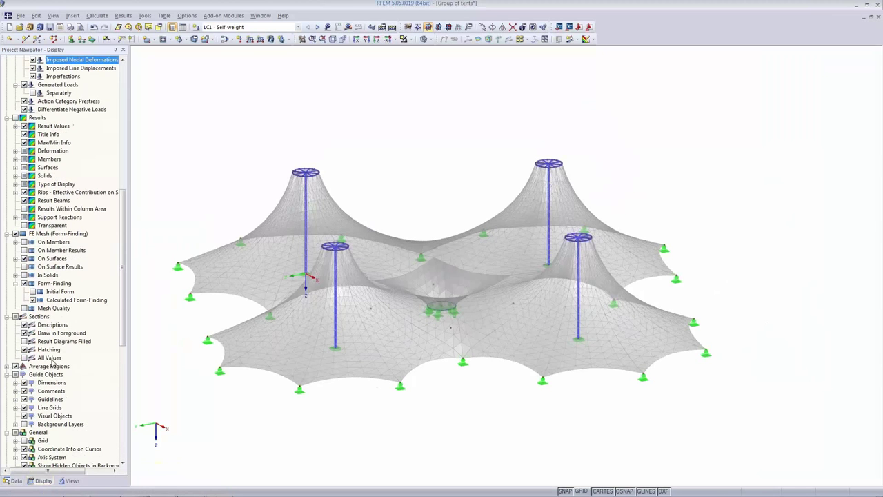
left_click(70, 480)
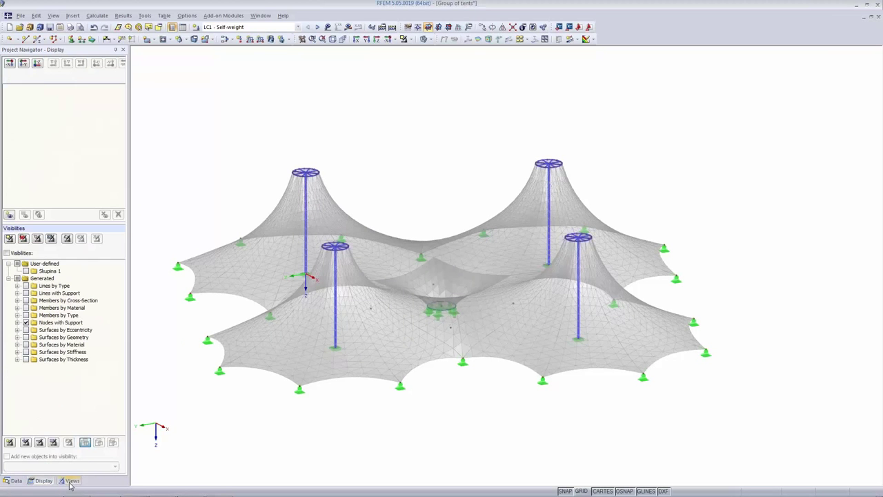
left_click(17, 322)
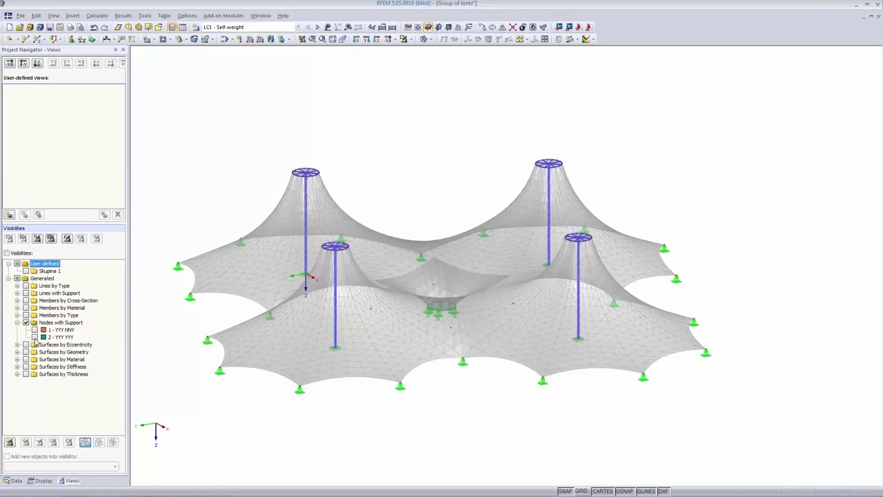
left_click(34, 337)
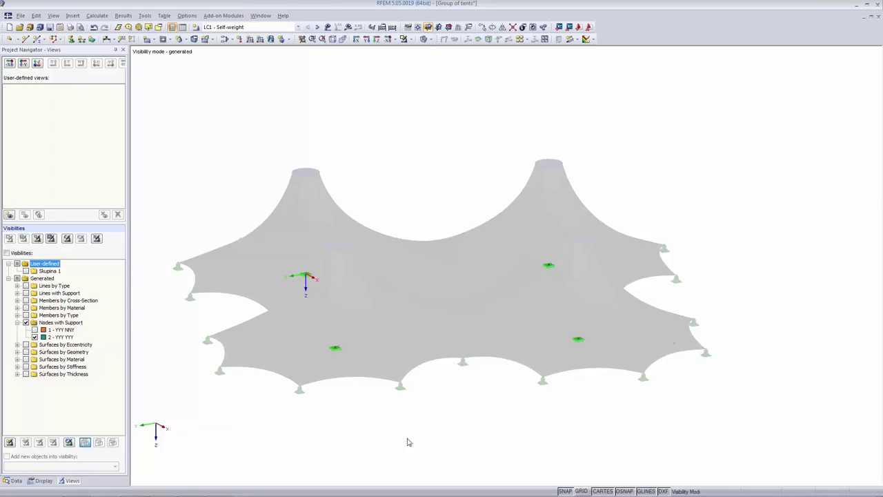
- Select the nodal supports at all four mast bases and open their support conditions for editing
left_click_drag(199, 214, 673, 433)
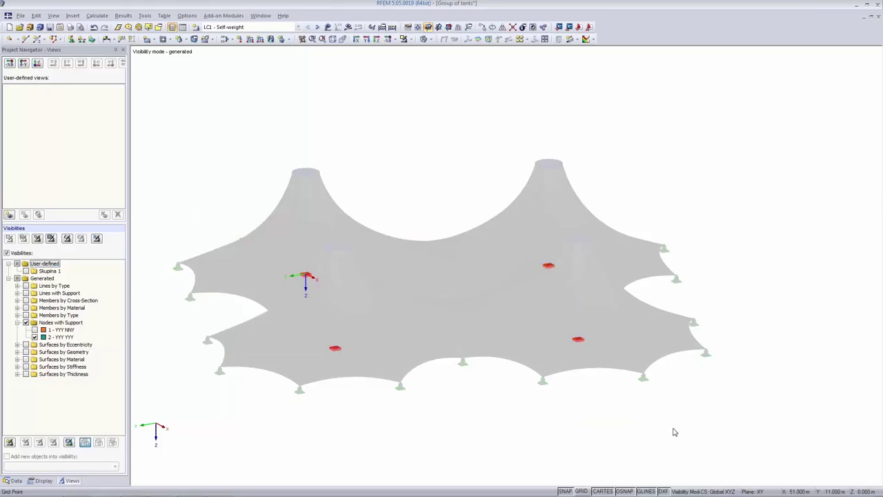
double_click(341, 354)
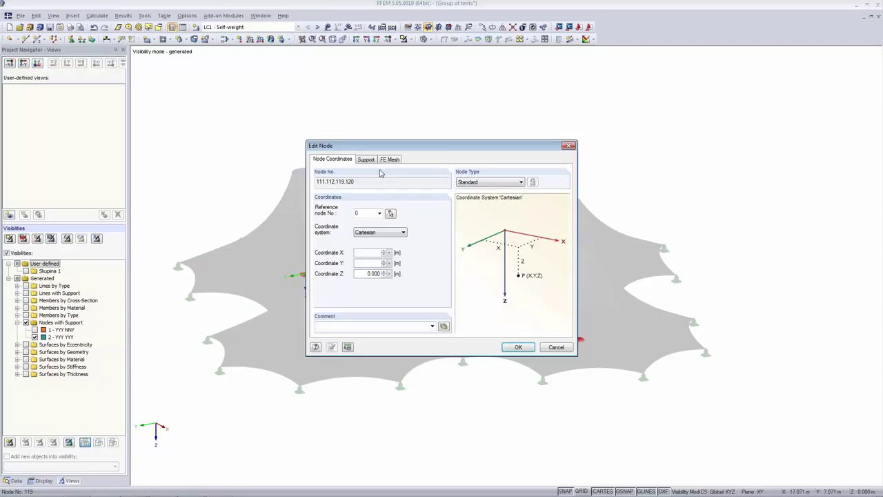
left_click(560, 347)
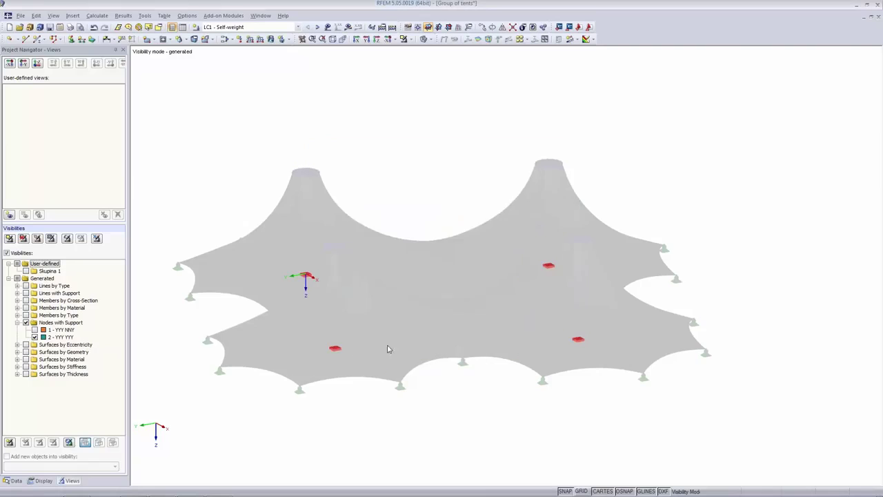
right_click(337, 349)
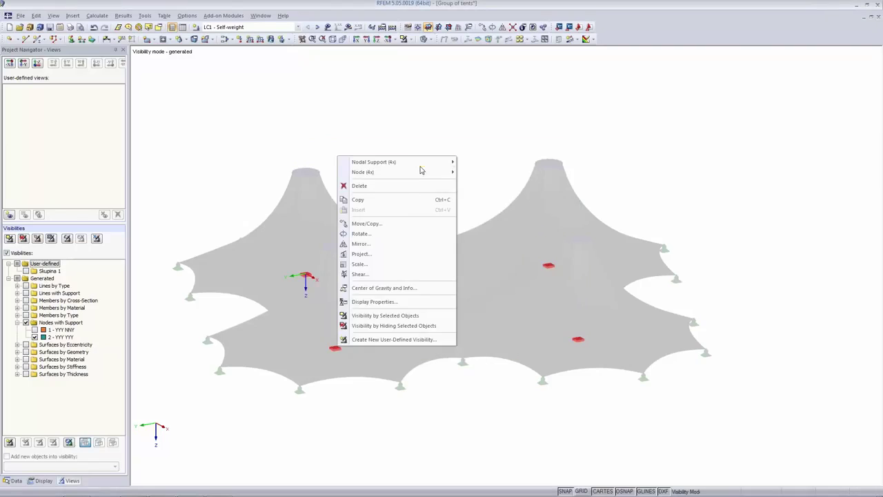
mouse_move(420, 165)
left_click(476, 162)
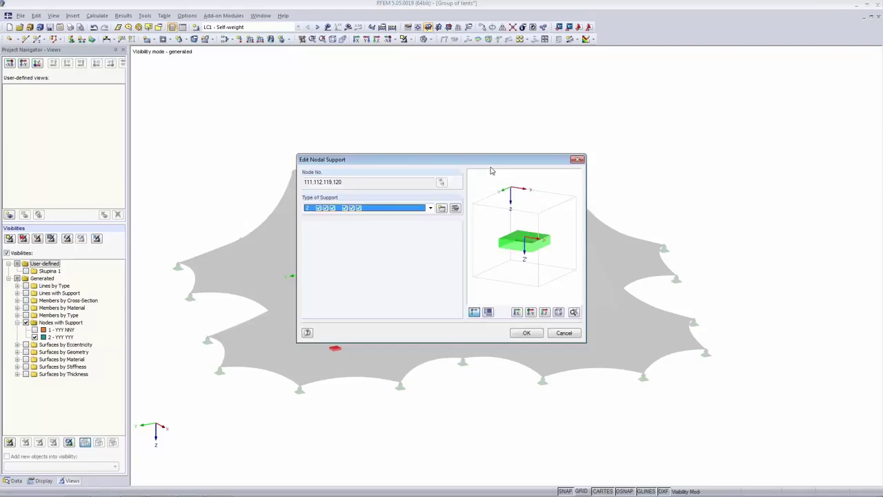
left_click(441, 207)
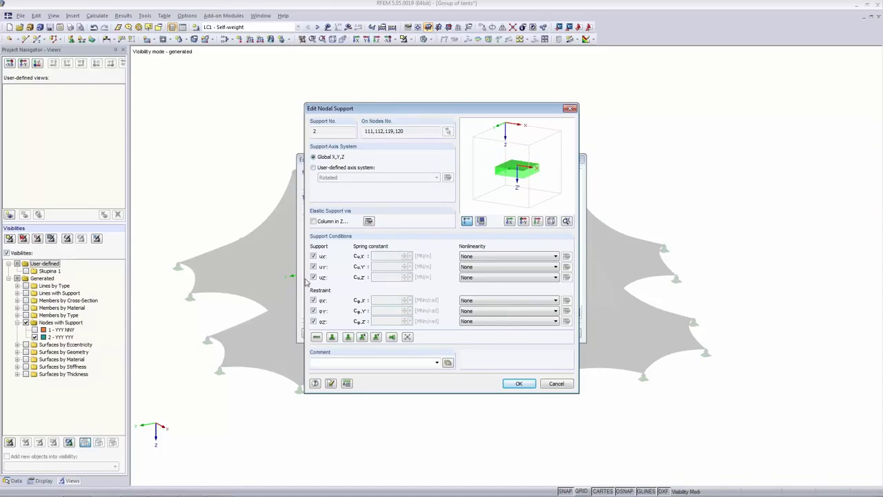
- Set the nonlinearity of the φX', φY' and φZ' restraints of the mast supports to Temporary for form-finding stage only
left_click(534, 302)
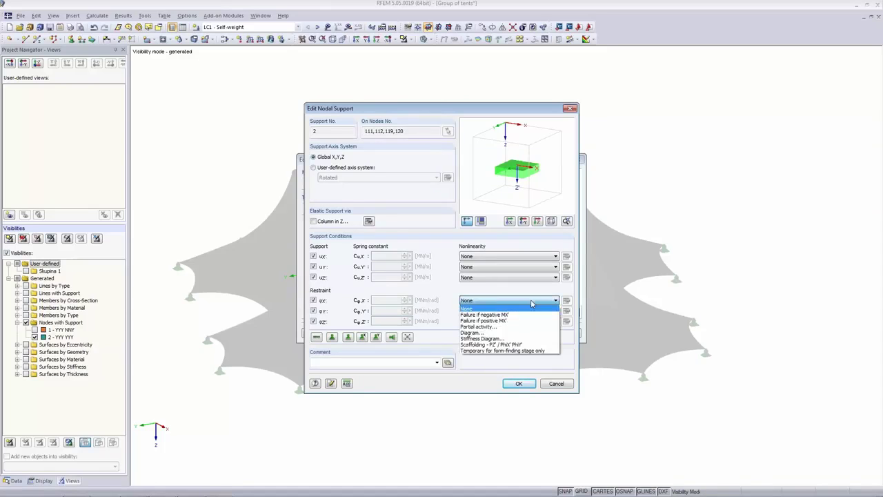
left_click(536, 352)
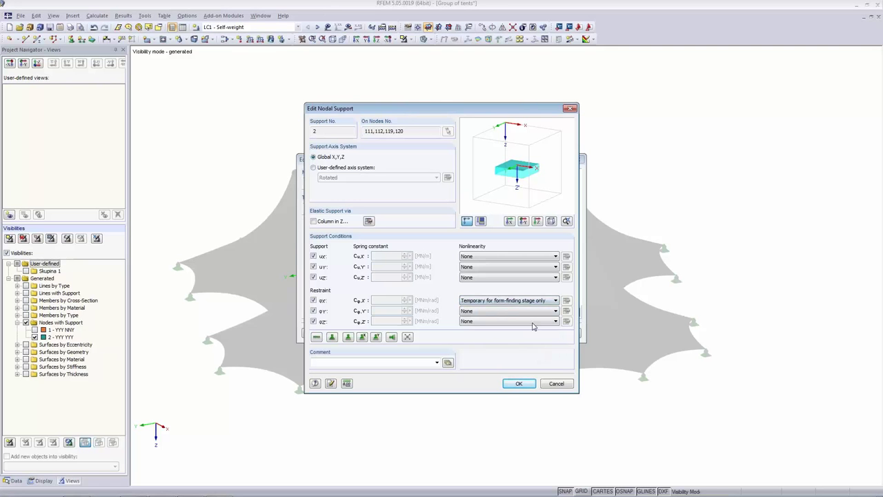
left_click(531, 312)
left_click(534, 362)
left_click(523, 322)
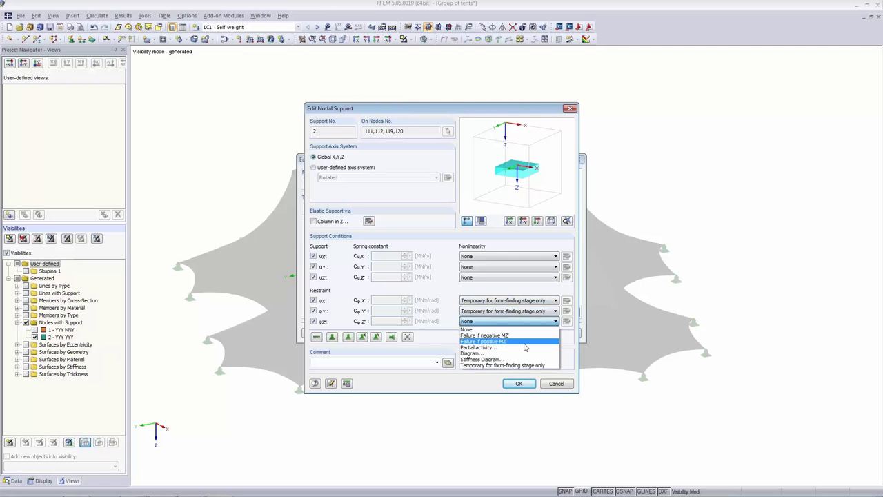
left_click(526, 365)
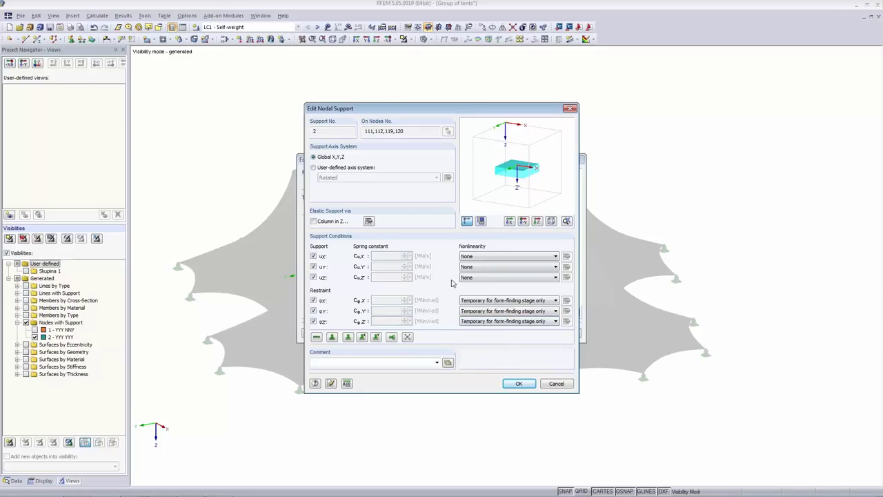
left_click(518, 383)
key("Return")
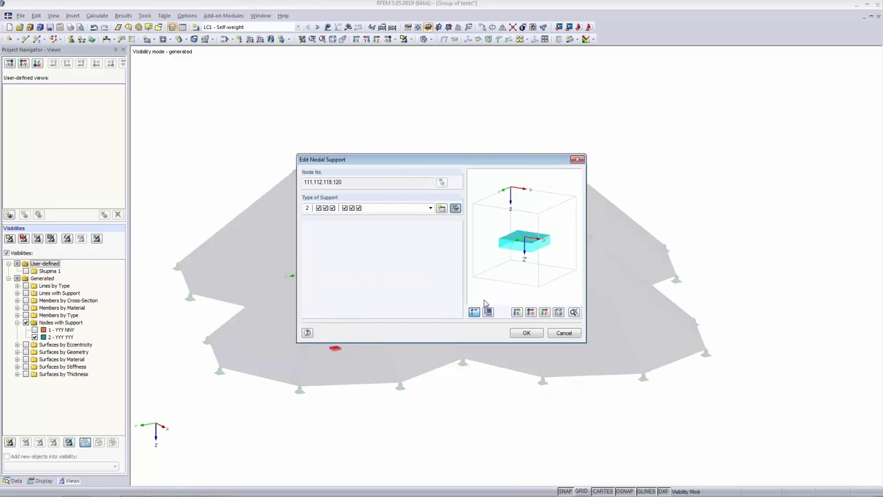
- Apply the edited conditions to the mast base supports and turn off the visibility mode to show the whole tent model
left_click(524, 334)
left_click(459, 154)
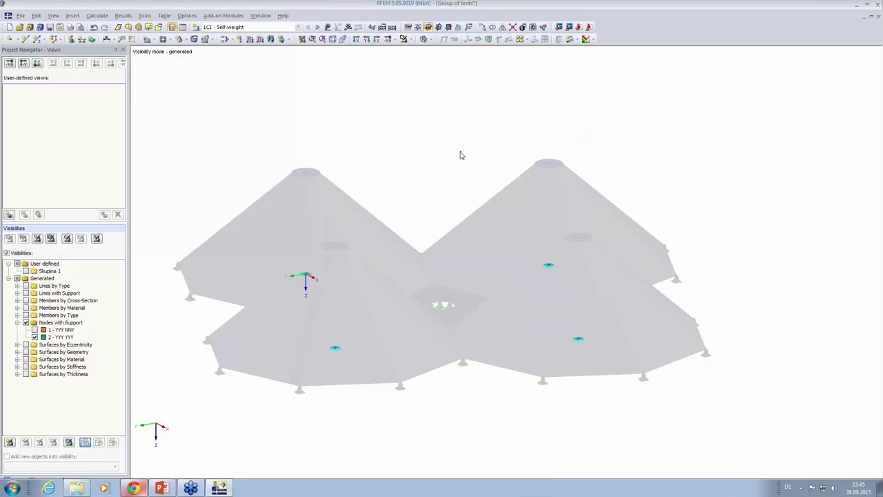
left_click(410, 39)
left_click(423, 119)
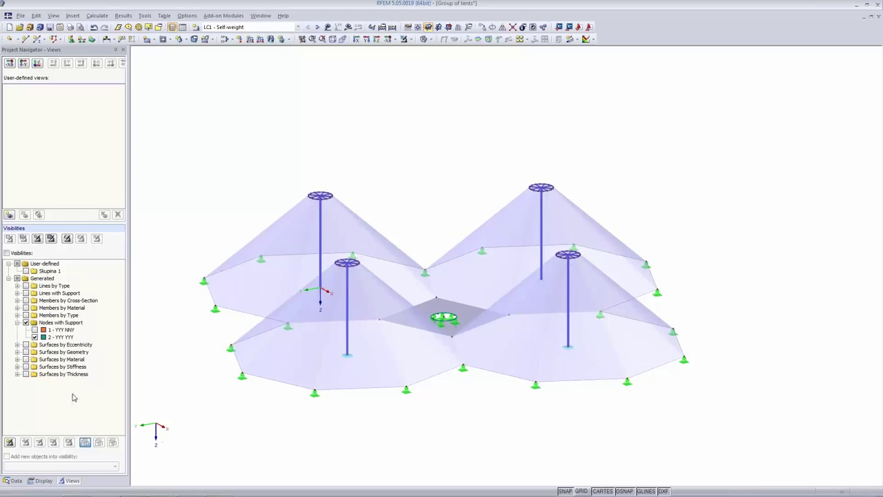
- Recalculate the Self-weight load case and display the n-y basic internal forces on the surfaces
left_click(252, 28)
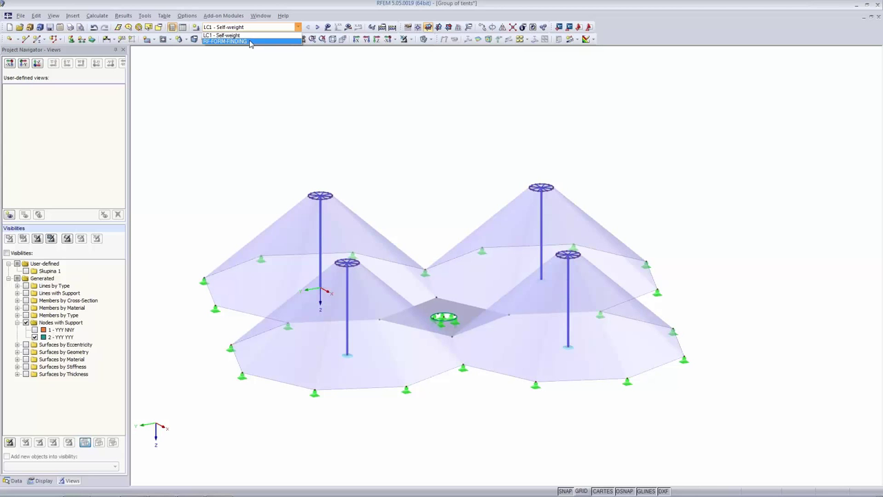
left_click(250, 29)
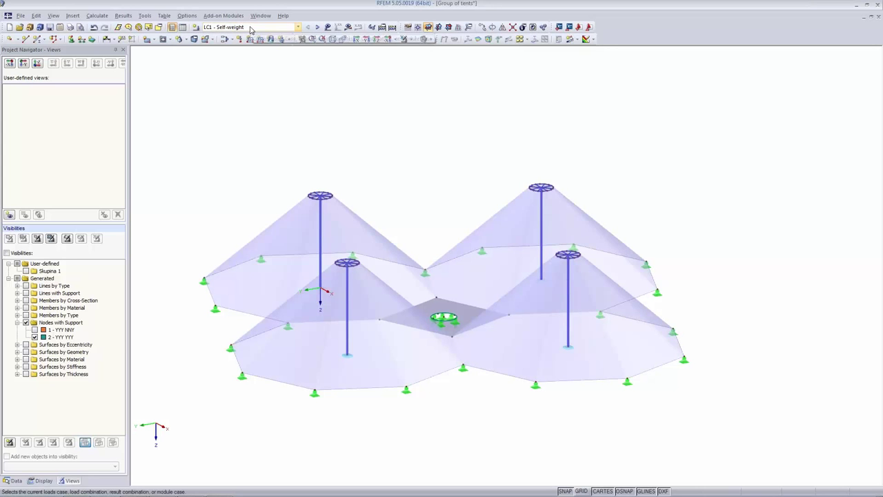
left_click(348, 27)
left_click(425, 266)
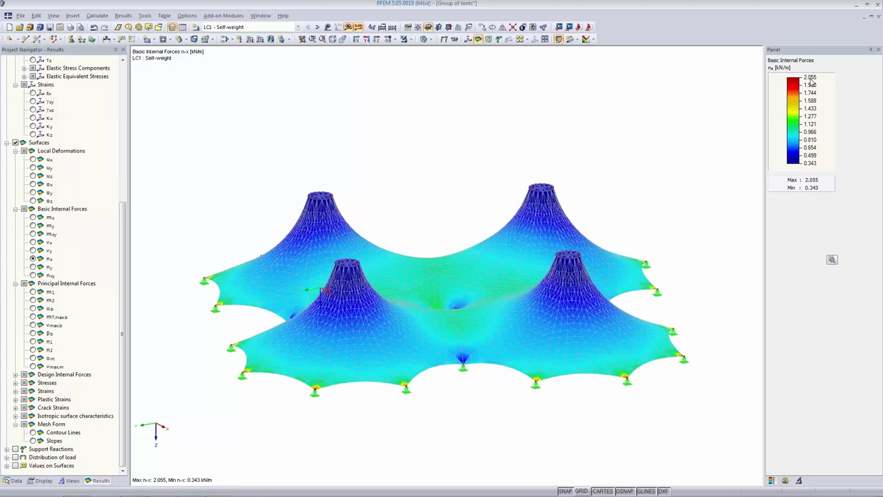
left_click(33, 267)
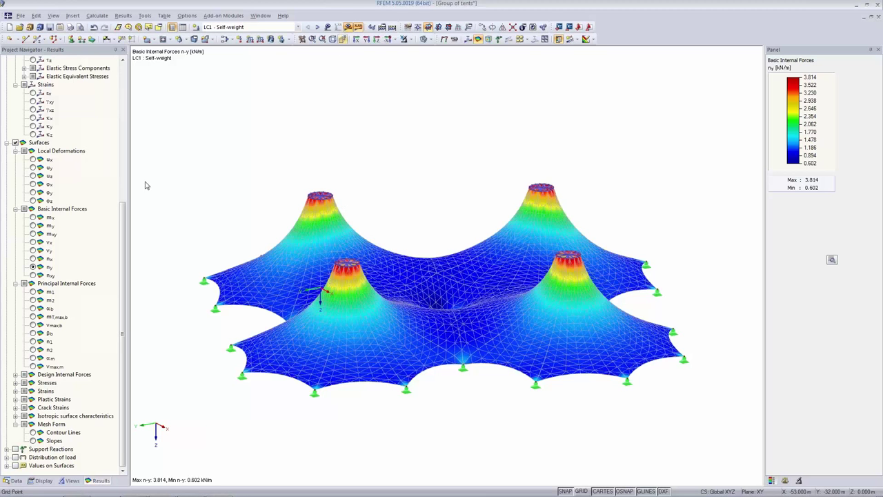
- Examine the n-y results with an X-Z clipping plane, shifting it in 0.5 m steps to an offset of -1 m, and remove the plane
left_click(72, 16)
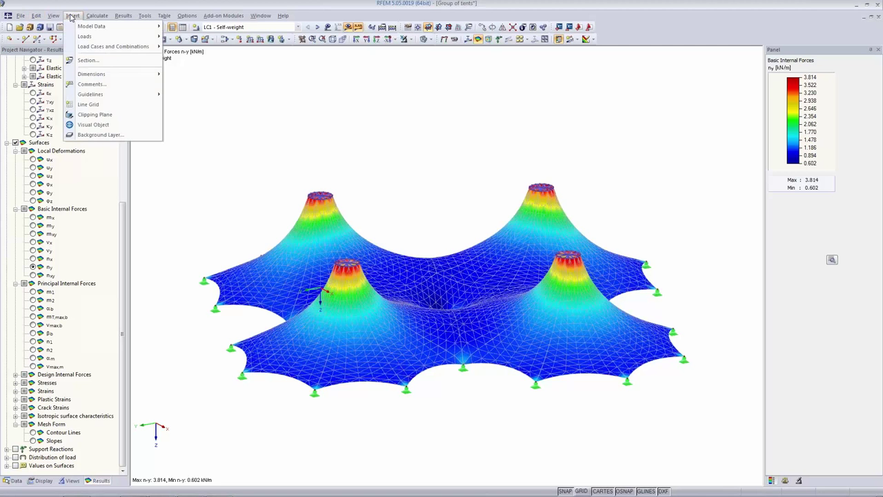
mouse_move(96, 15)
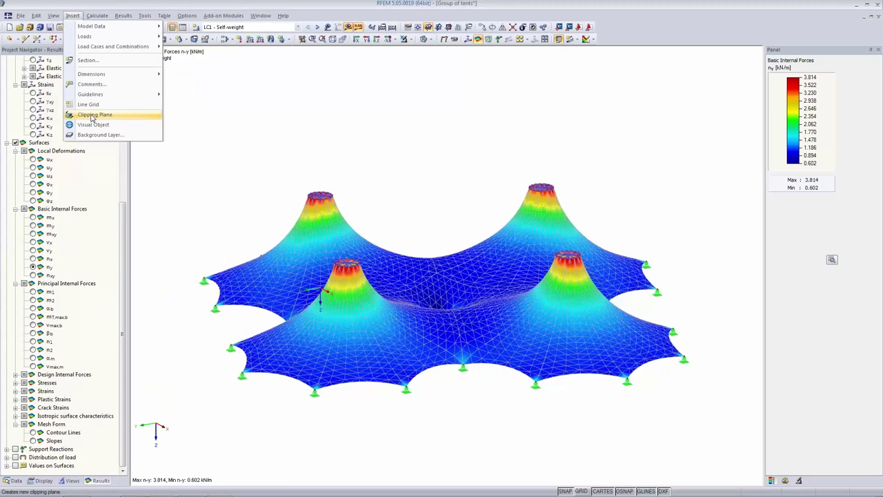
left_click(92, 115)
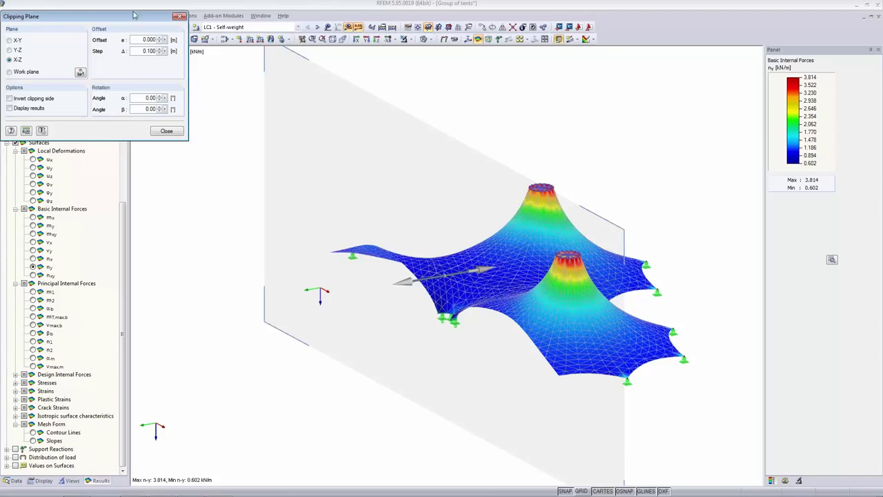
double_click(141, 51)
type("0.5")
left_click(160, 38)
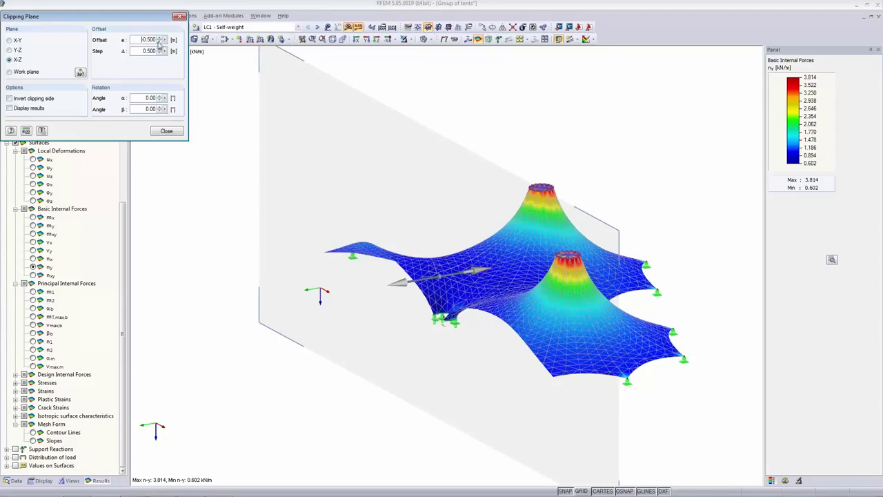
left_click_drag(160, 43, 160, 39)
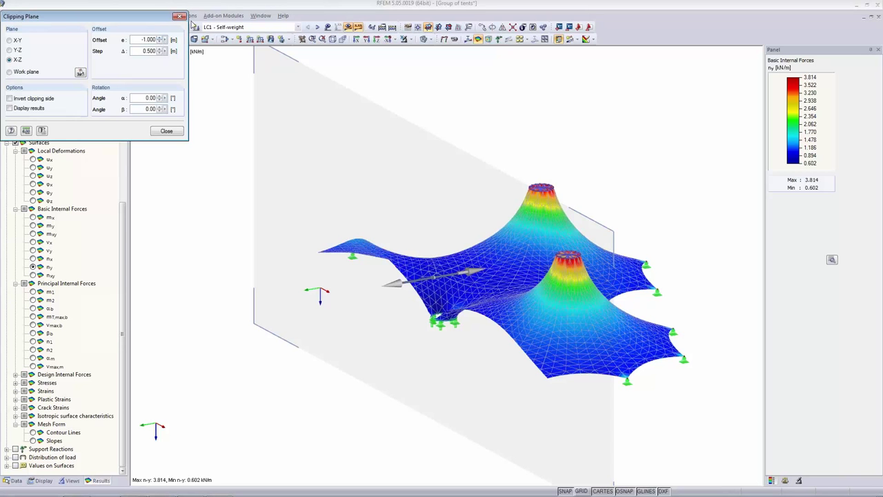
left_click(178, 16)
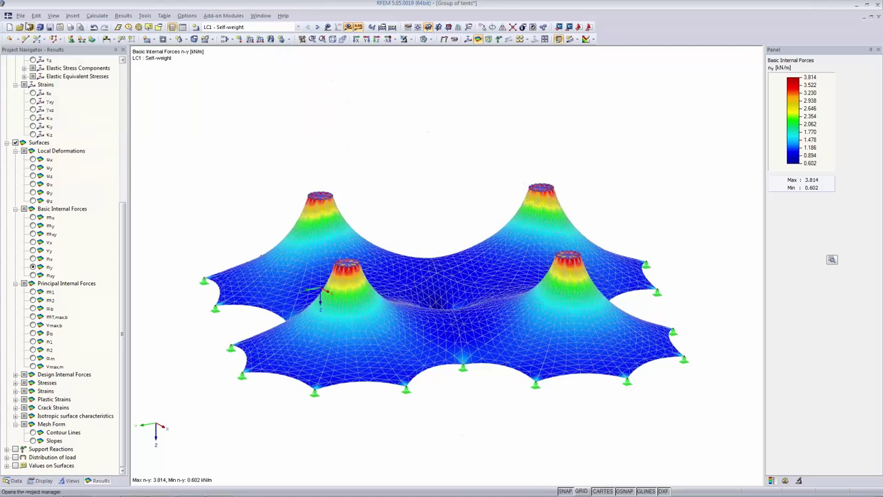
- Open the Mast+Cables model and turn off its visibility mode to show the complete mast and cables
left_click(20, 27)
left_click(334, 189)
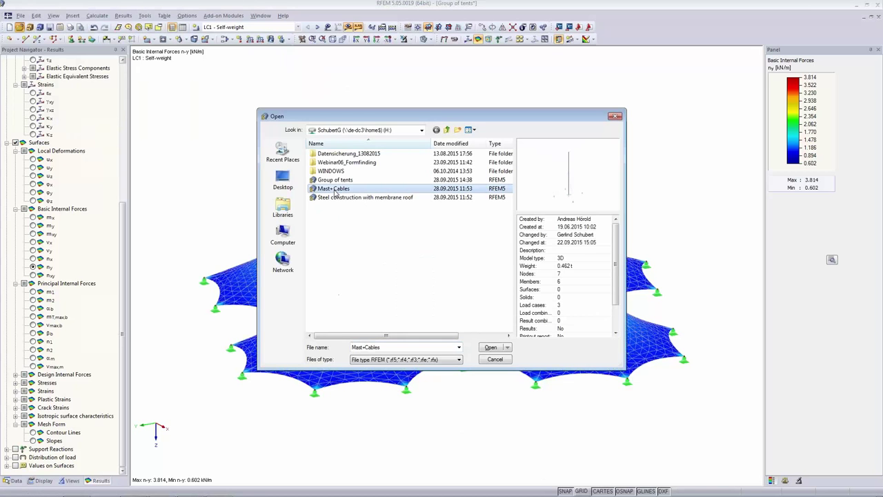
left_click(490, 347)
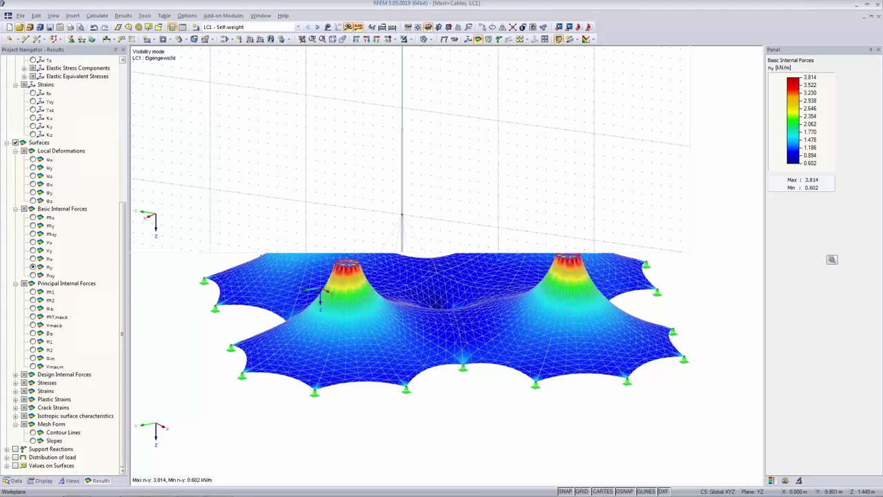
scroll(337, 270, "up", 3)
middle_click_drag(618, 256, 609, 252)
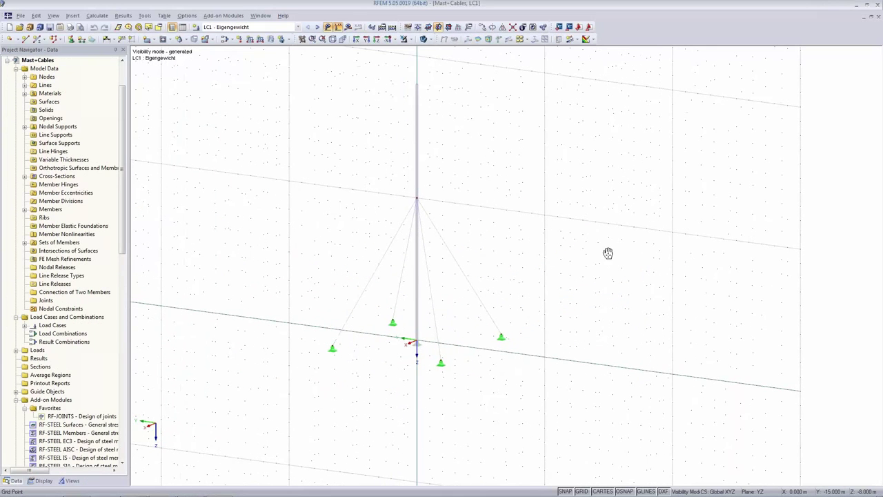
left_click(405, 38)
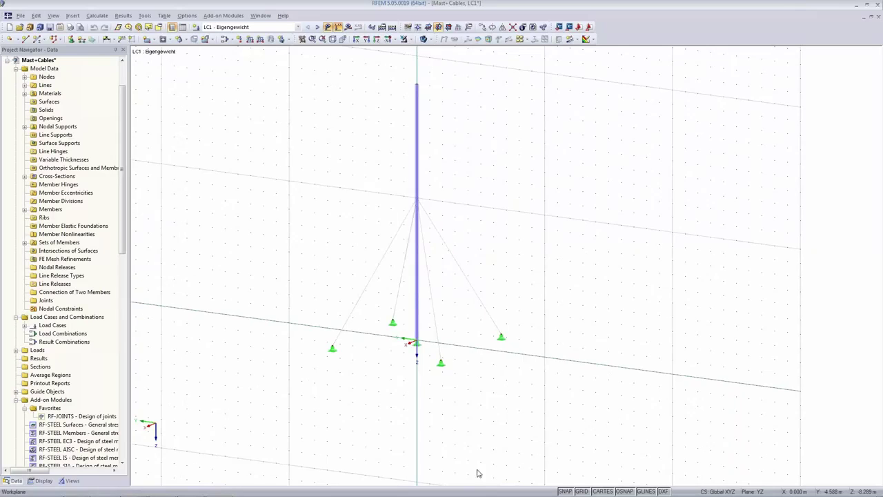
- Examine the form-finding cable parameters of one guy cable and leave them unedited
double_click(435, 307)
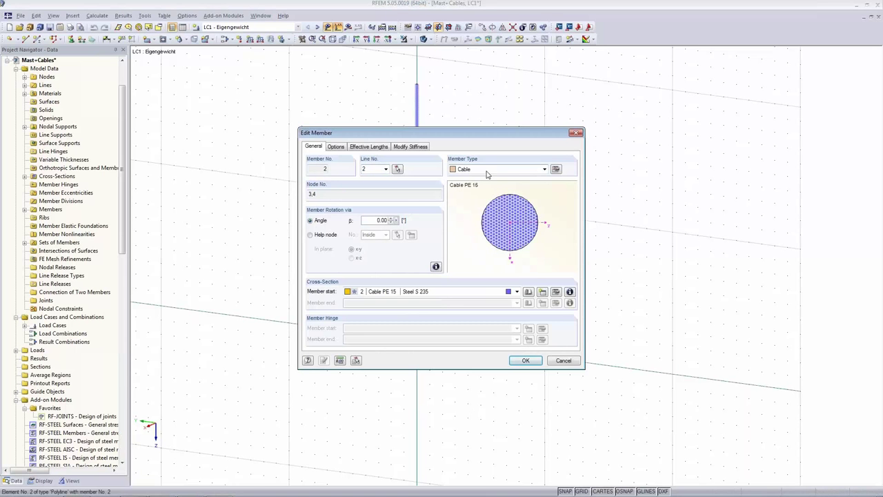
left_click(556, 169)
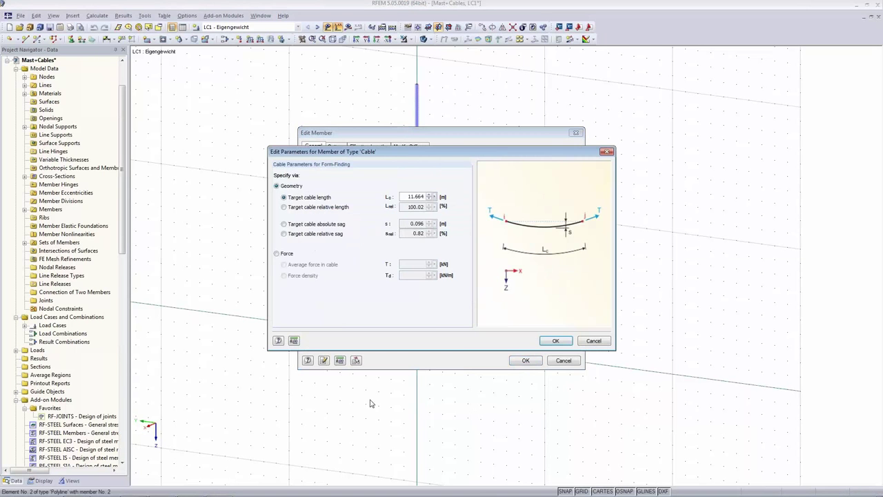
left_click(593, 341)
left_click(563, 360)
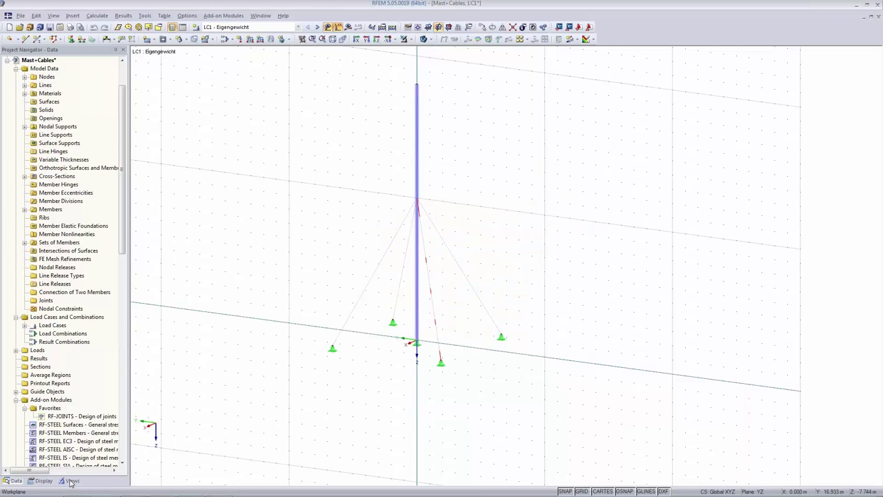
- Limit the visibility to the members of type Cable
left_click(70, 479)
left_click(17, 308)
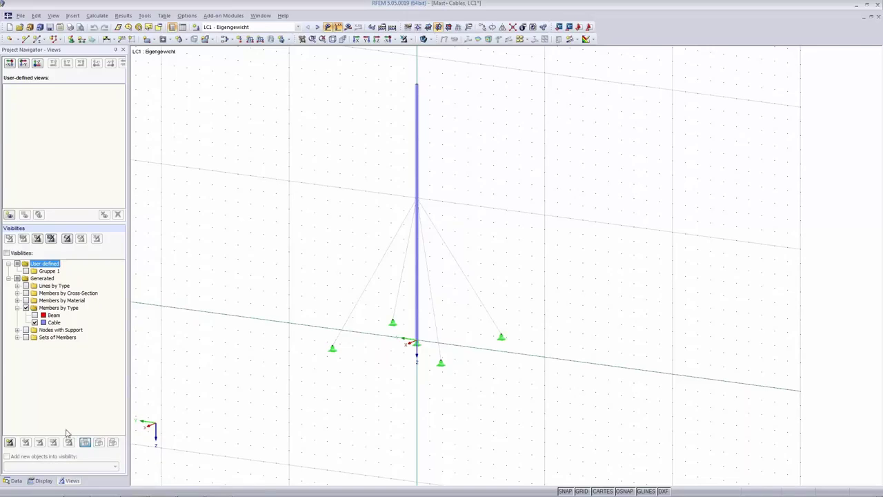
left_click(35, 322)
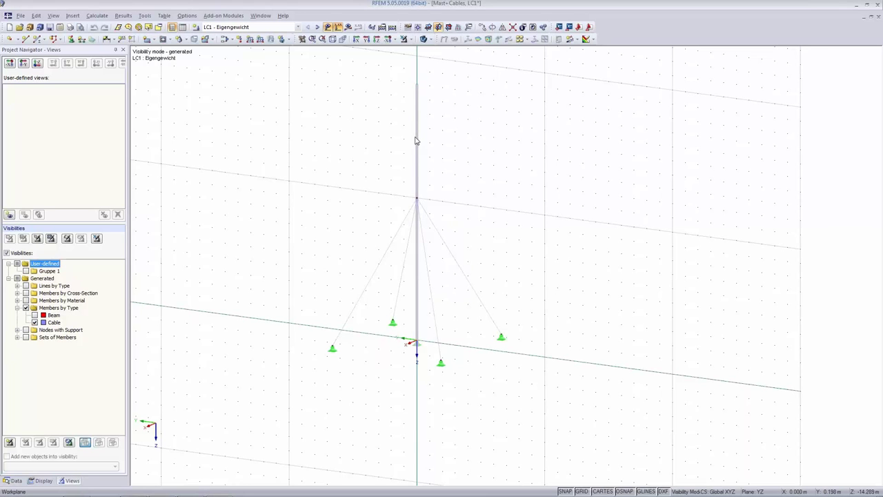
- Specify the form-finding of all four guy cables via force, with an average force in cable of 1 kN
left_click_drag(206, 112, 648, 426)
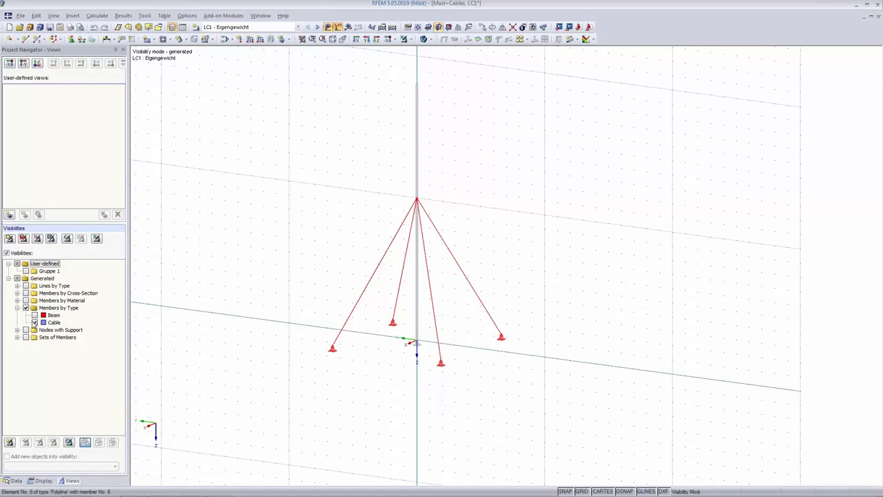
right_click(490, 318)
mouse_move(514, 121)
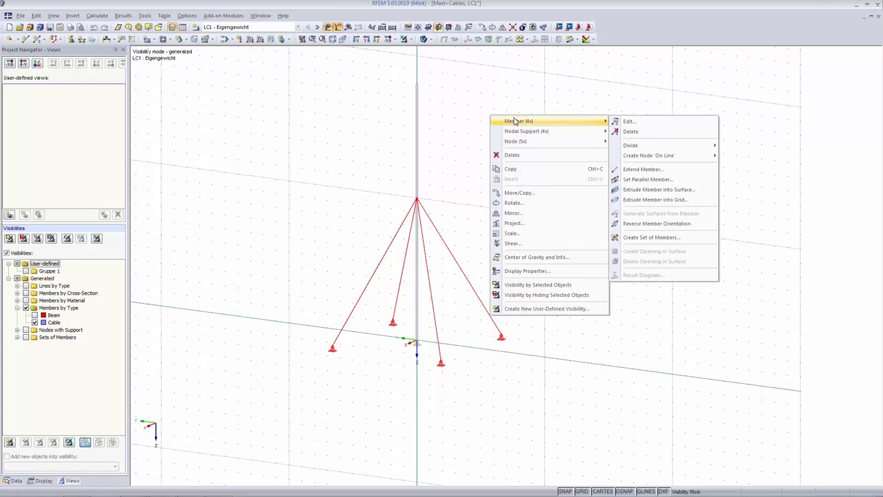
left_click(676, 124)
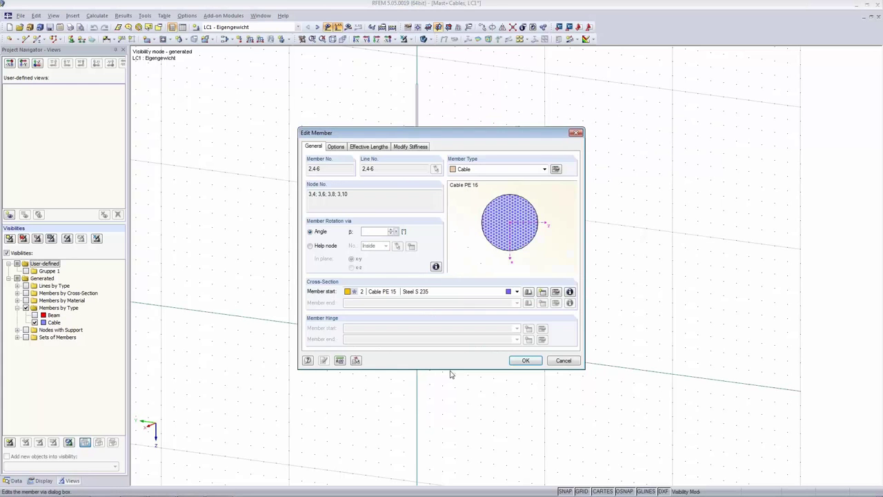
left_click(556, 169)
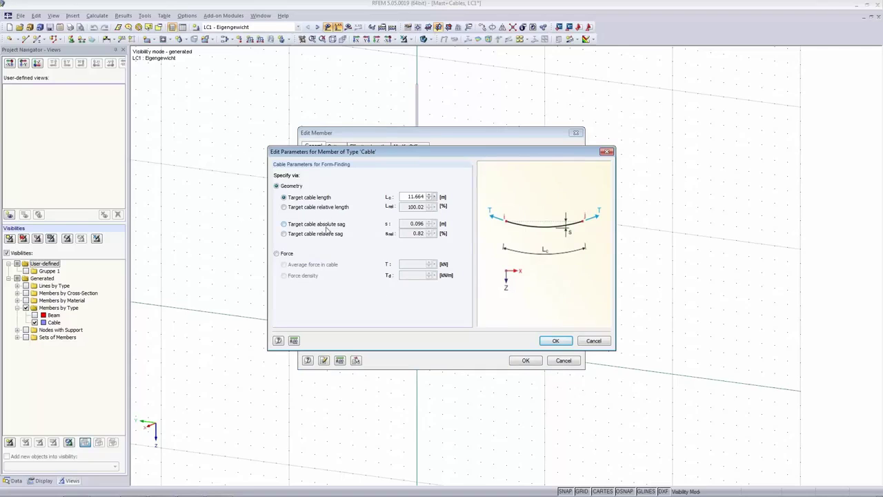
left_click(277, 254)
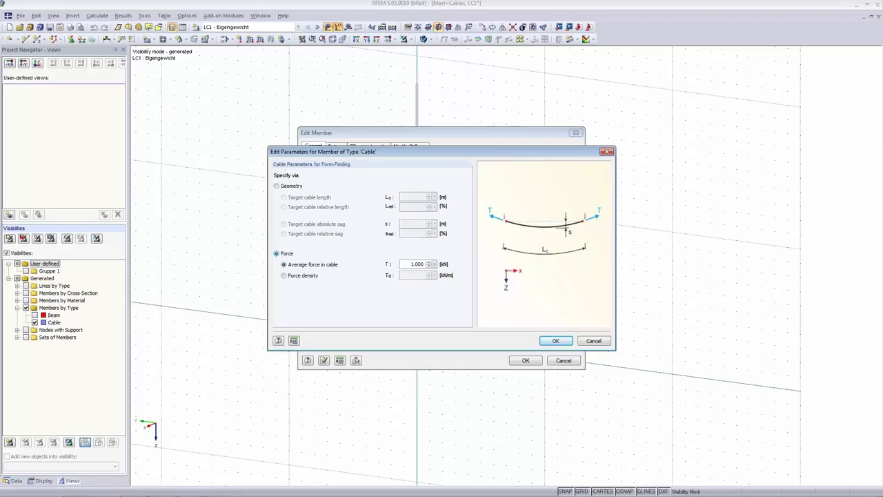
left_click(556, 341)
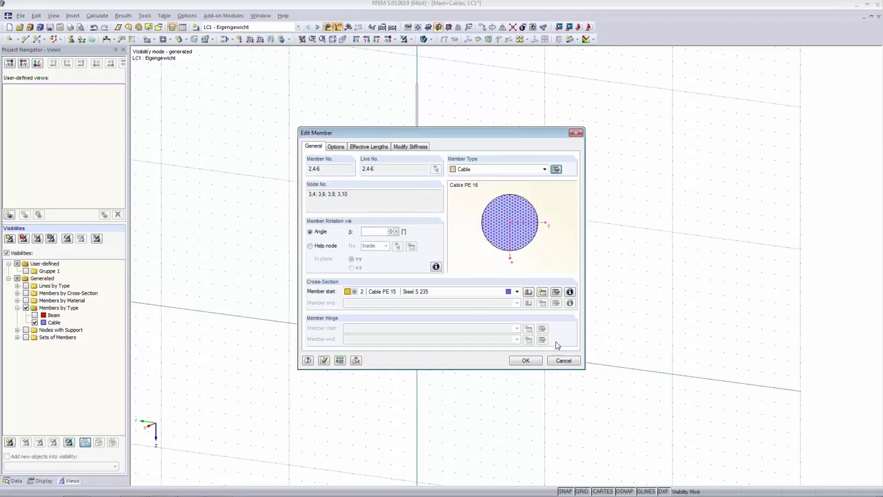
left_click(525, 360)
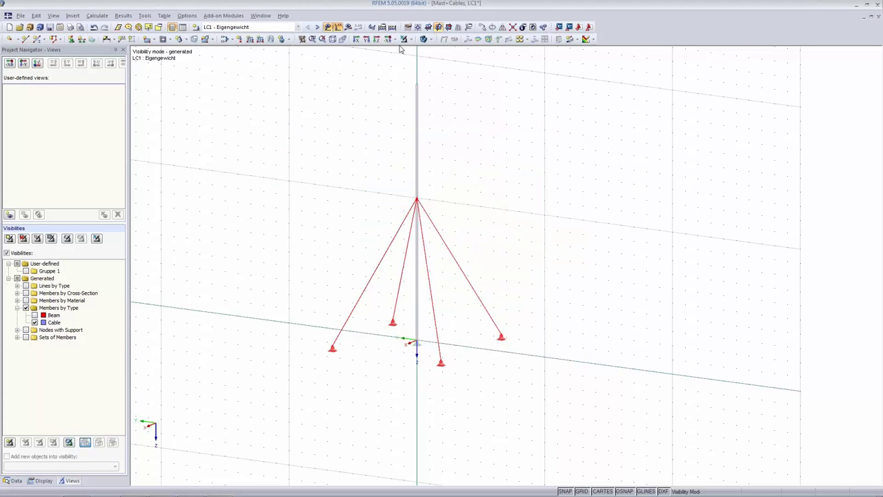
- Review the form-finding calculation parameters, including the speed of convergence, and the FE mesh settings for members
left_click(381, 28)
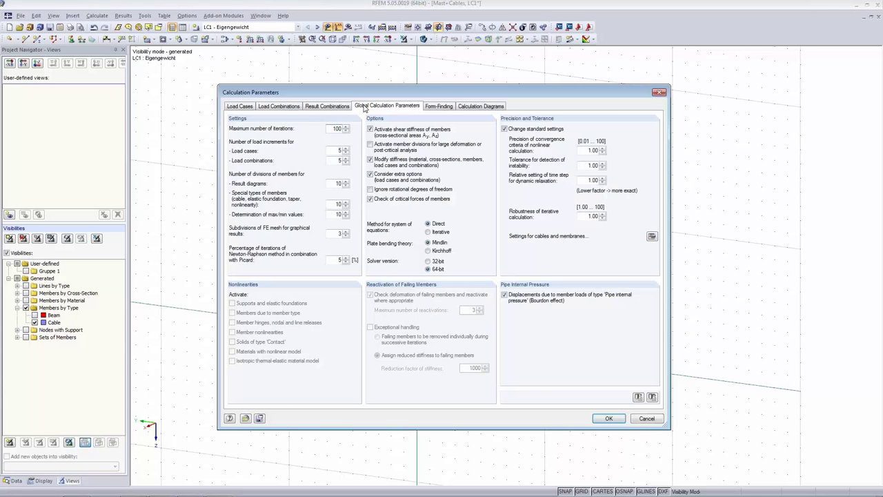
left_click(439, 106)
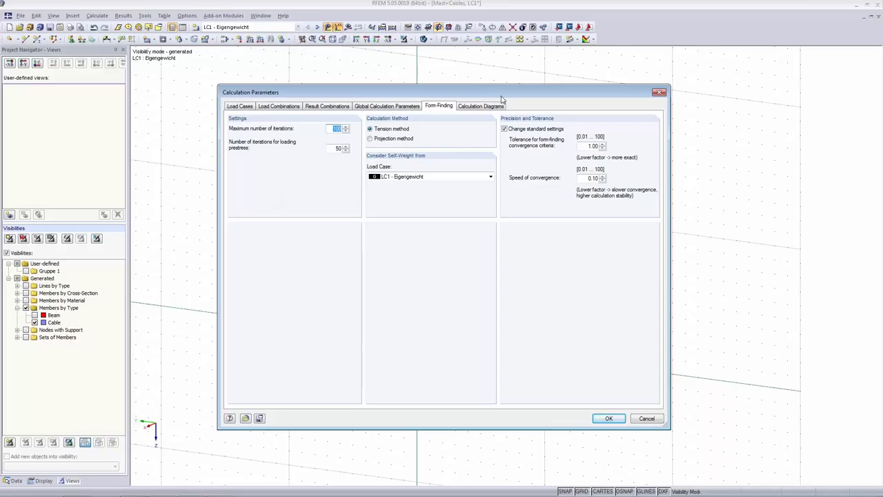
double_click(587, 177)
left_click(607, 419)
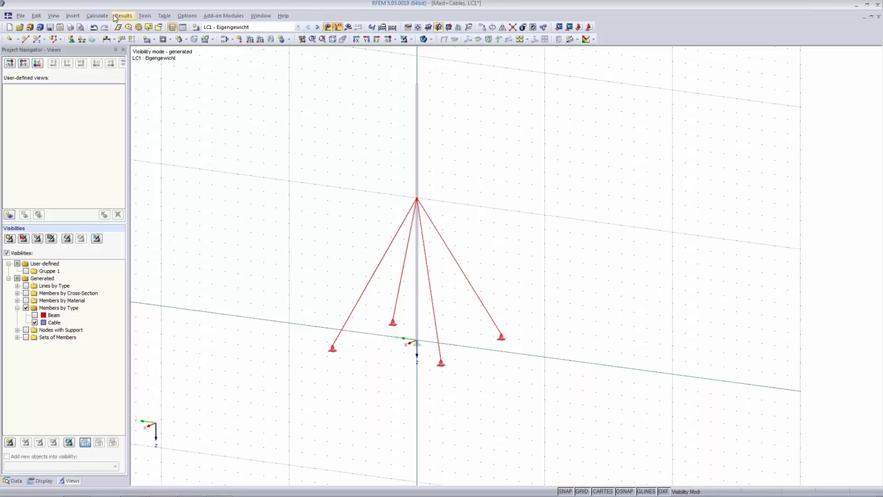
left_click(96, 16)
left_click(117, 126)
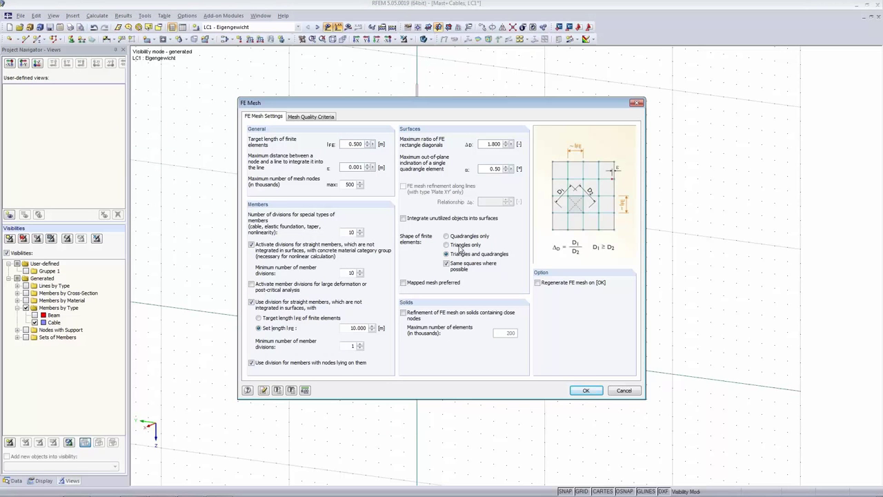
left_click_drag(466, 103, 430, 126)
left_click(550, 410)
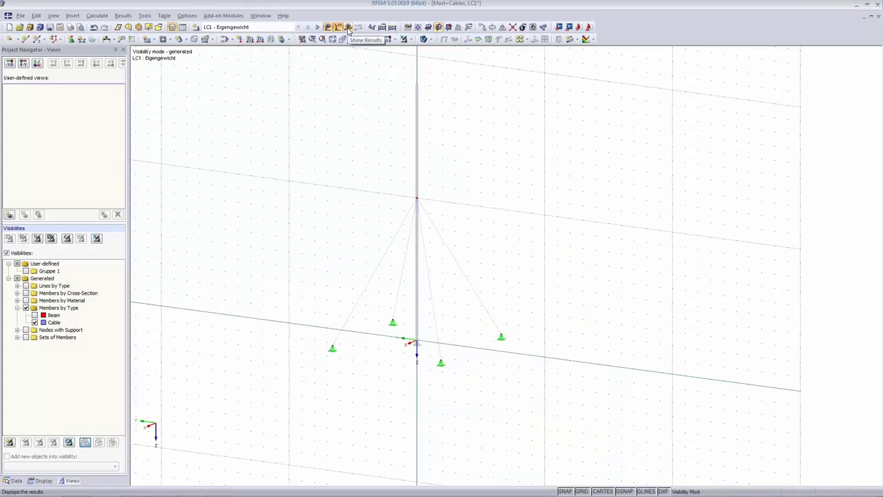
- Calculate the RF-FORM-FINDING case and display its results on the cables
left_click(241, 27)
left_click(241, 44)
left_click(348, 27)
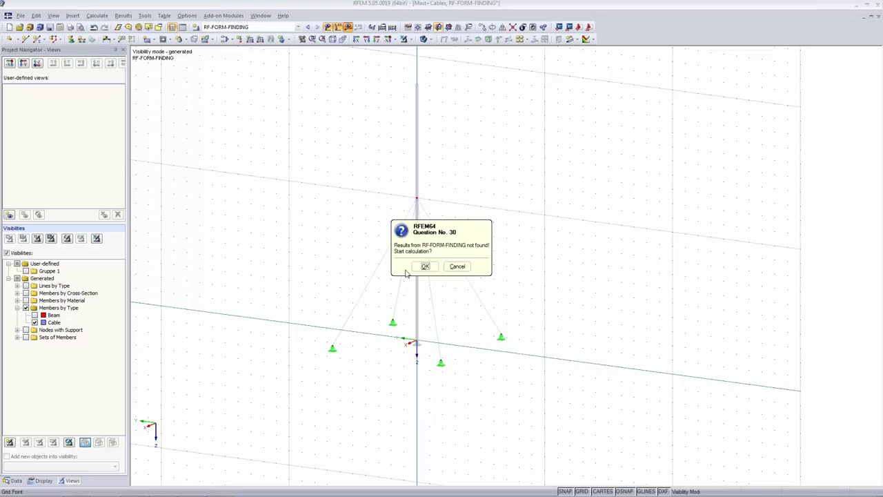
left_click(419, 267)
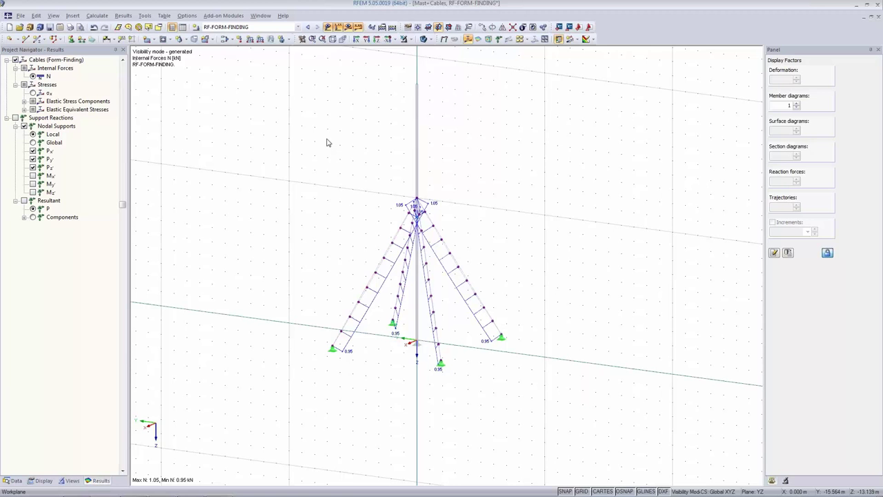
- Display the global deformations u of the form-finding case and examine the sag of the guy cables up close
left_click(444, 39)
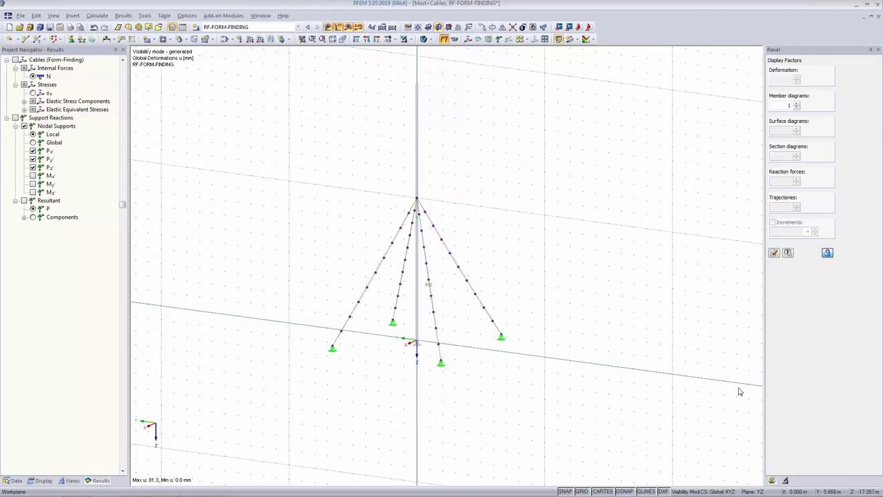
scroll(470, 304, "up", 3)
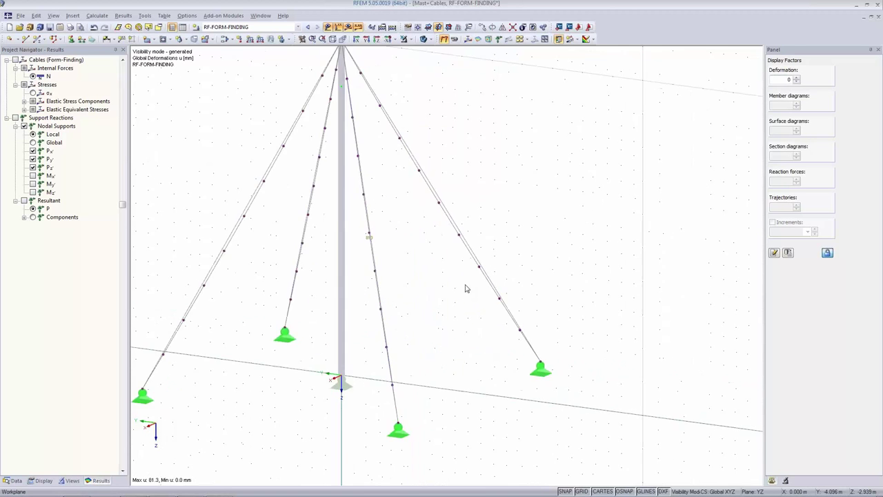
scroll(466, 297, "up", 2)
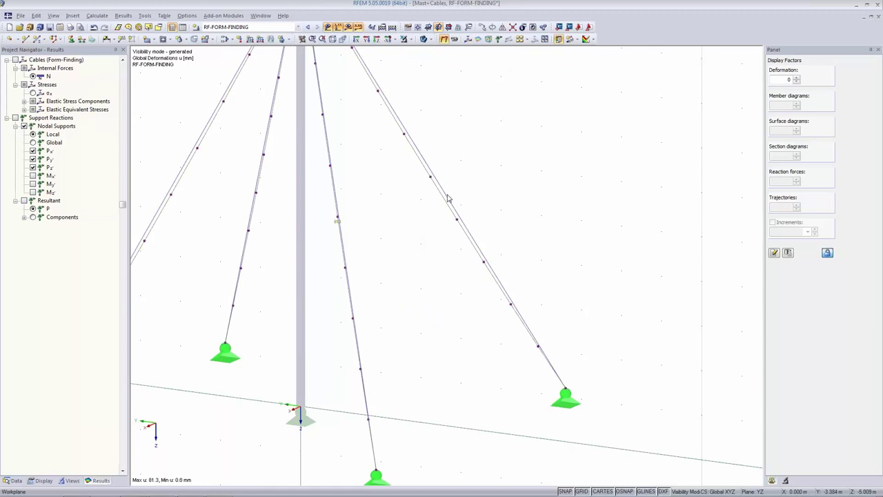
middle_click_drag(396, 255, 577, 237)
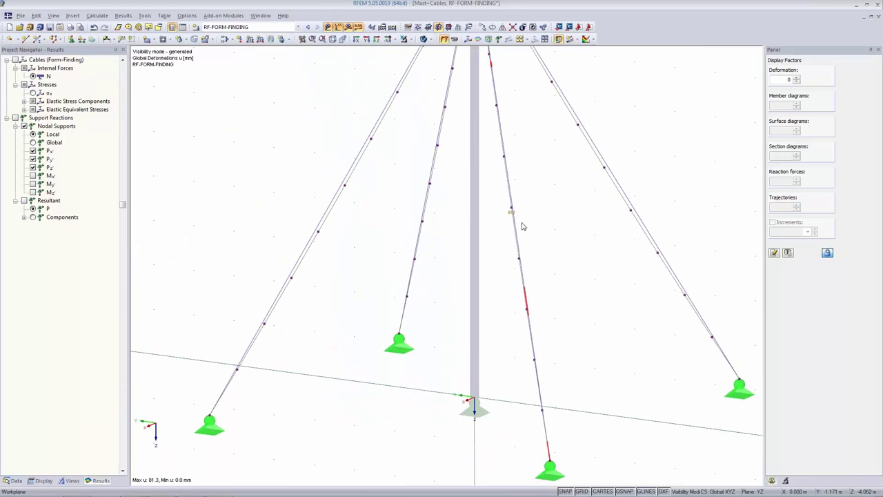
scroll(522, 226, "up", 6)
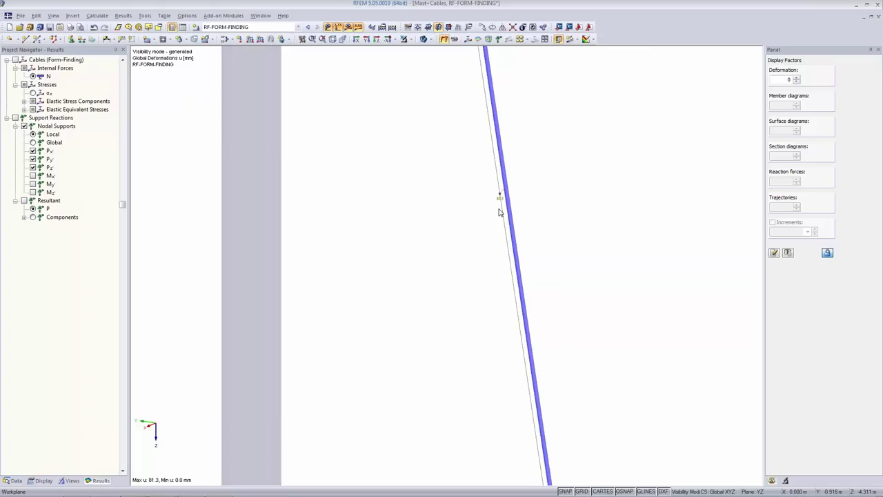
scroll(500, 213, "up", 1)
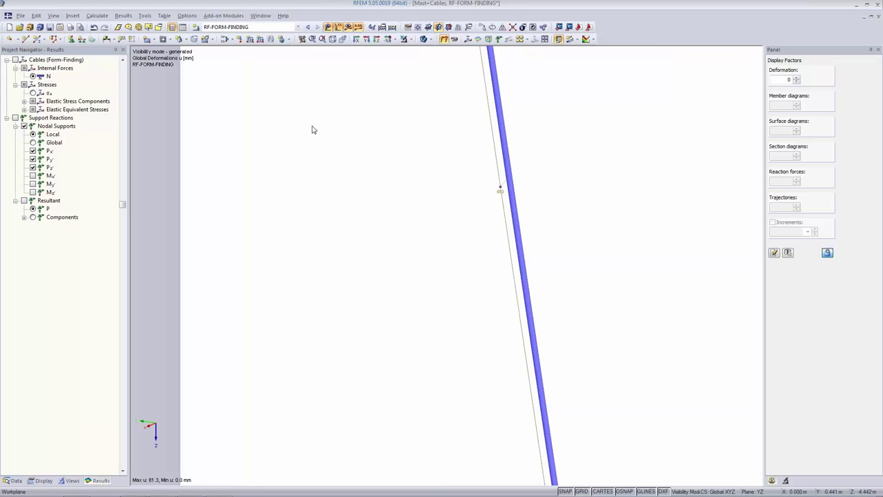
- Specify the form-finding of all four guy cables via geometry, with a target cable absolute sag of 0.08 m
scroll(389, 188, "down", 6)
scroll(389, 188, "down", 3)
scroll(344, 193, "down", 5)
left_click_drag(215, 109, 456, 266)
right_click(373, 166)
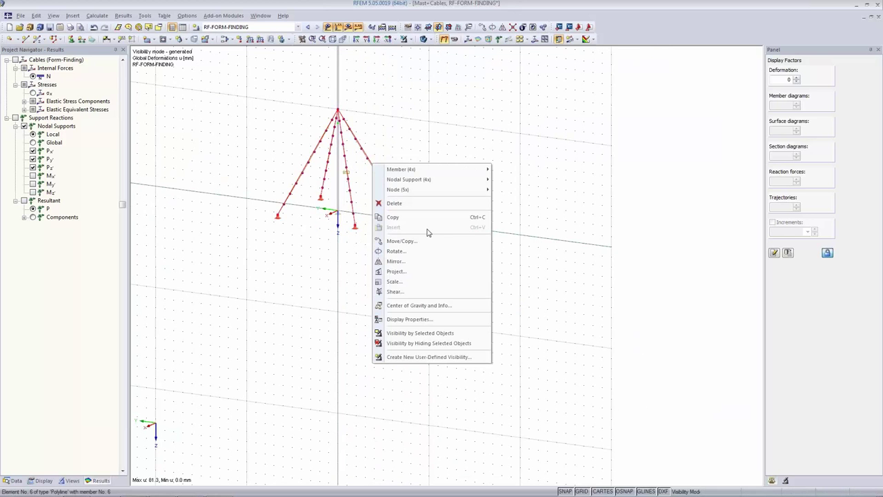
left_click(531, 173)
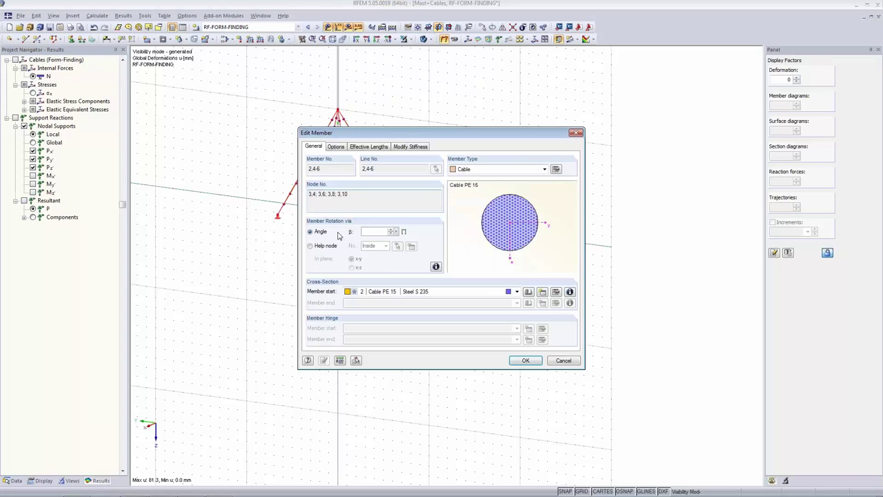
left_click(556, 169)
left_click(278, 186)
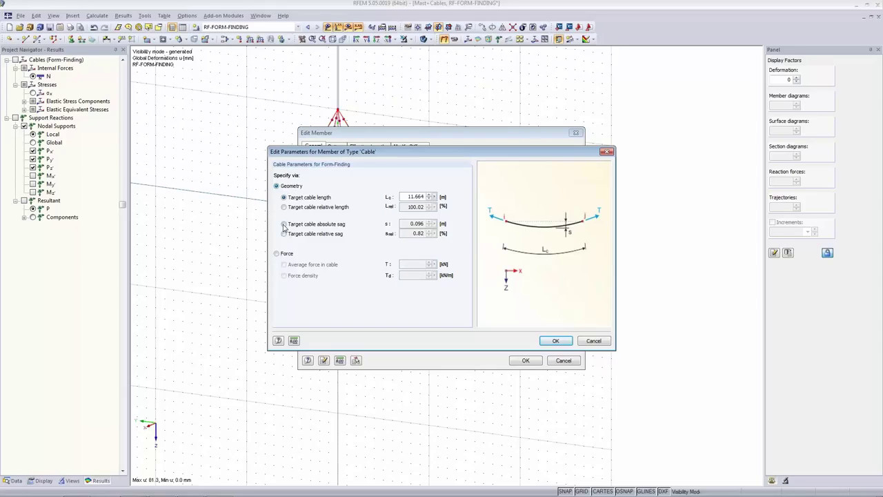
left_click_drag(402, 225, 428, 224)
type("0.08")
key("Tab")
left_click(556, 340)
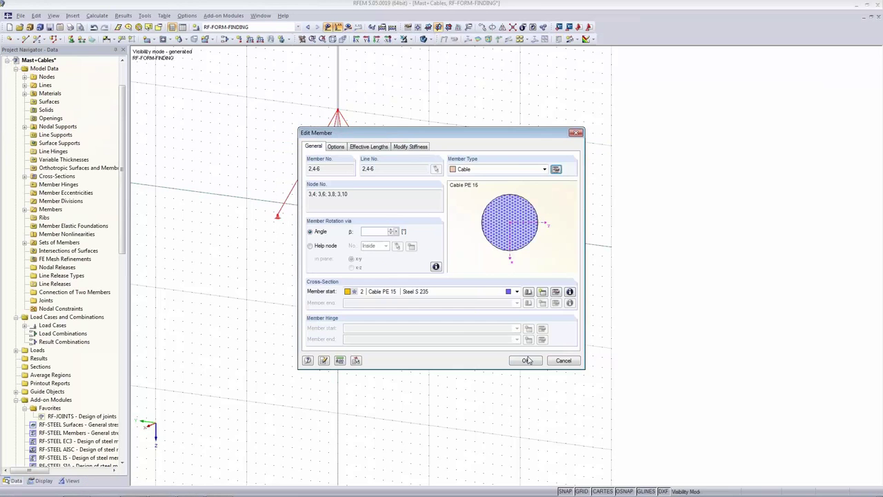
left_click(525, 361)
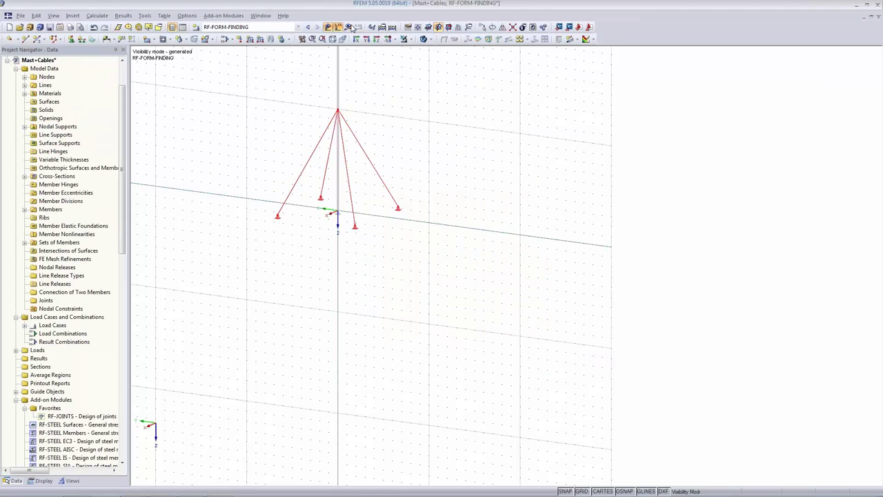
- Recalculate the RF-FORM-FINDING case and reduce the deformation display factor to examine the cable sag
left_click(347, 27)
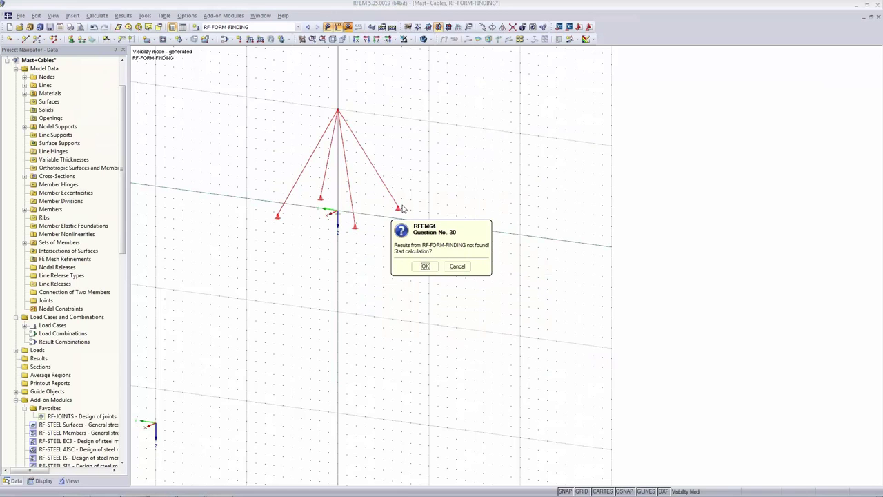
left_click(427, 267)
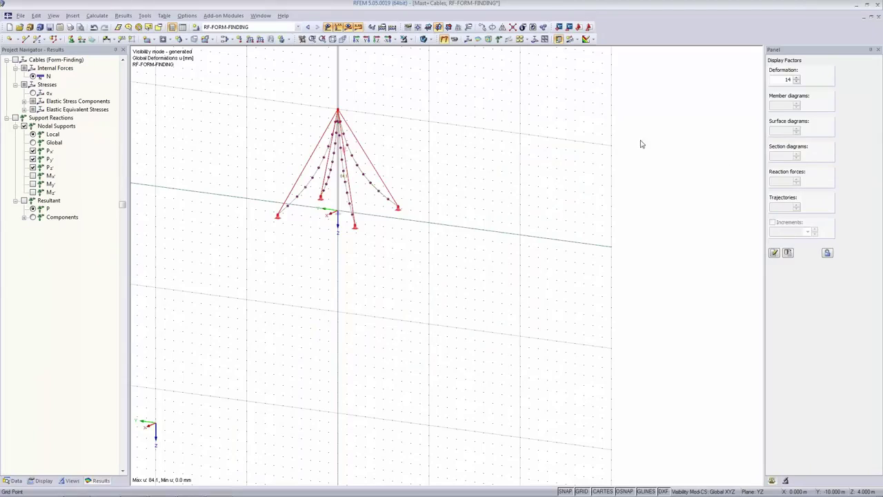
double_click(786, 79)
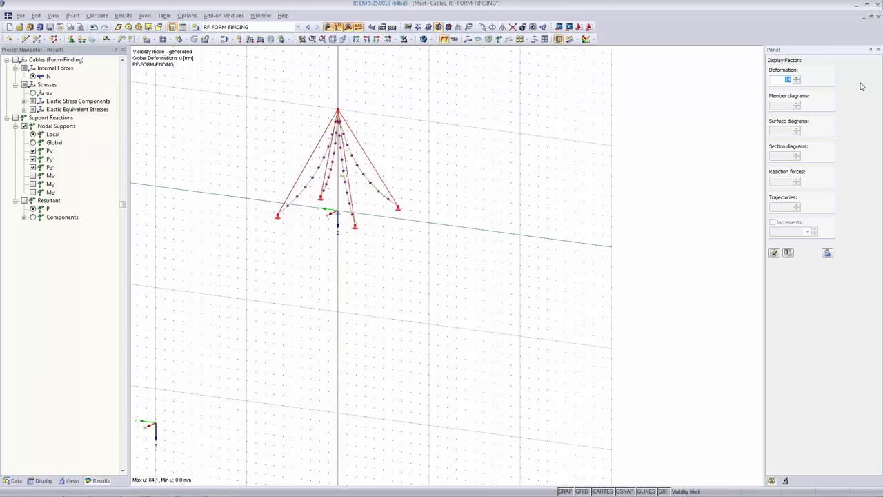
type("5")
scroll(354, 161, "up", 5)
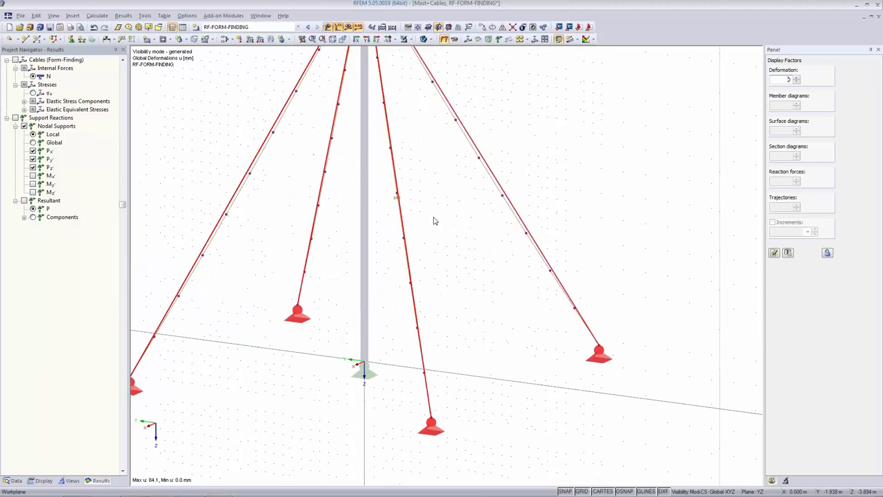
scroll(401, 194, "up", 3)
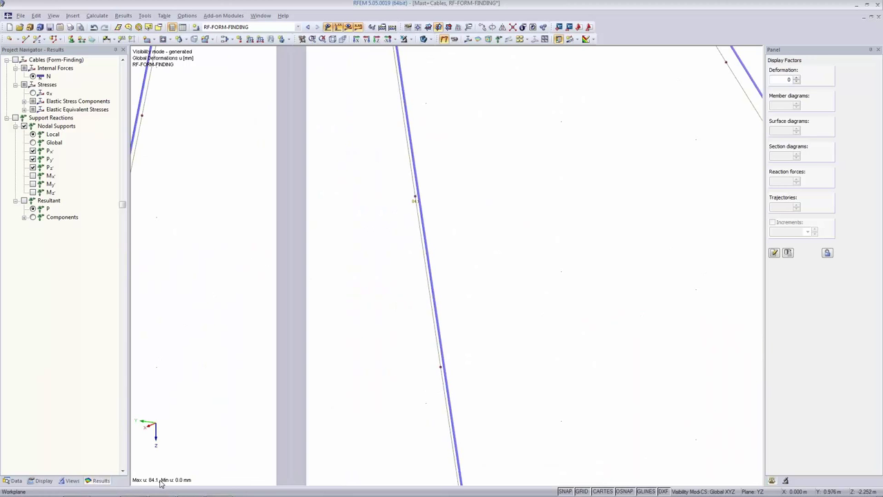
- Display the axial forces N of the form-finding case and examine the result diagram of one guy cable
scroll(605, 71, "down", 5)
scroll(536, 139, "down", 5)
middle_click_drag(554, 117, 465, 311)
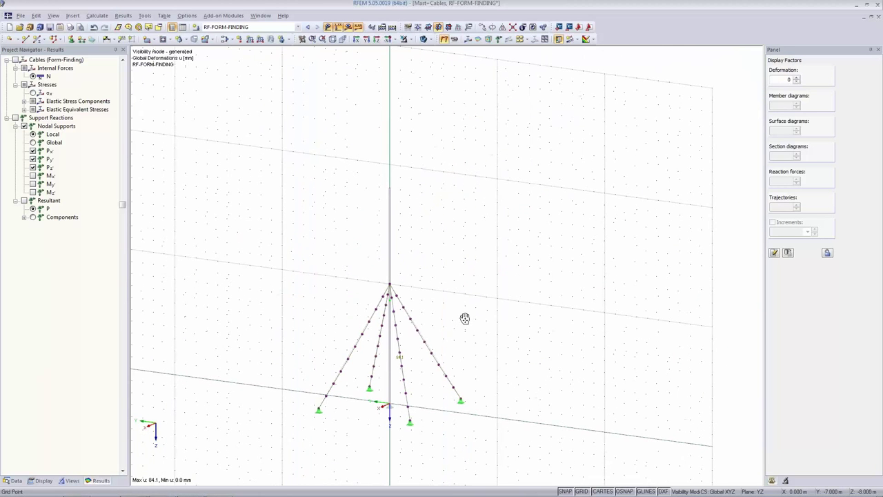
left_click(33, 76)
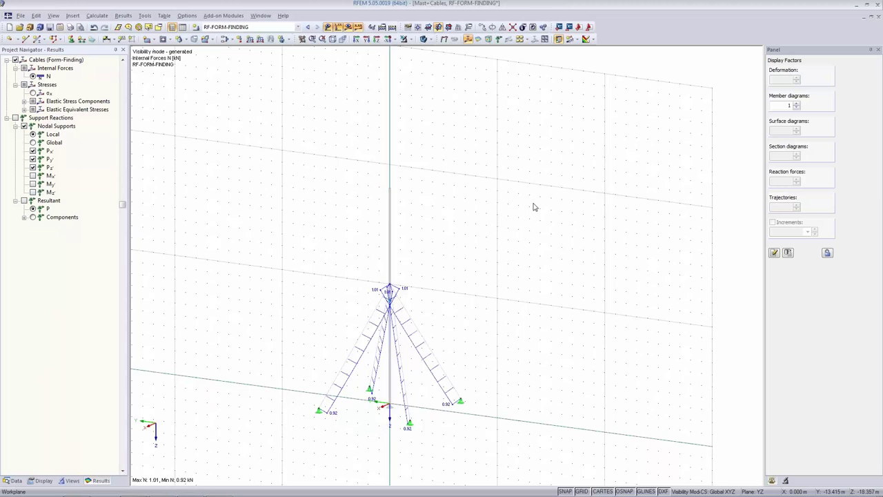
scroll(469, 207, "up", 3)
middle_click_drag(465, 214, 489, 106)
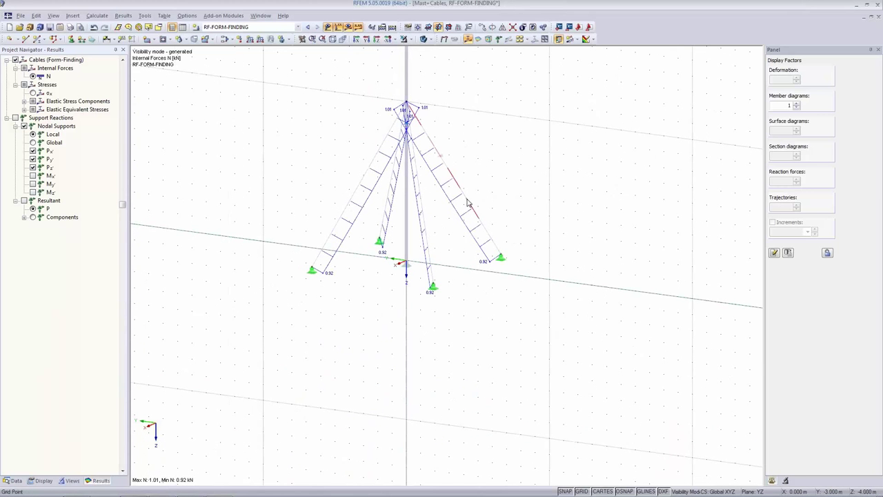
left_click(535, 38)
left_click(481, 213)
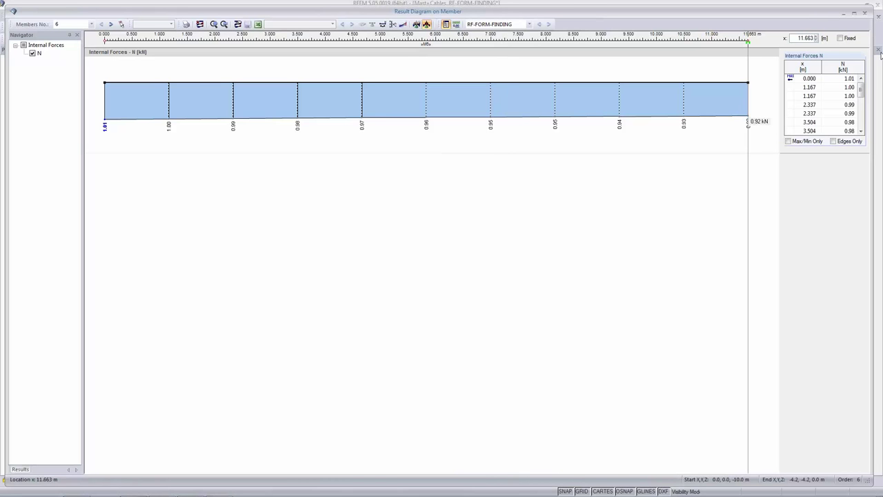
left_click(864, 15)
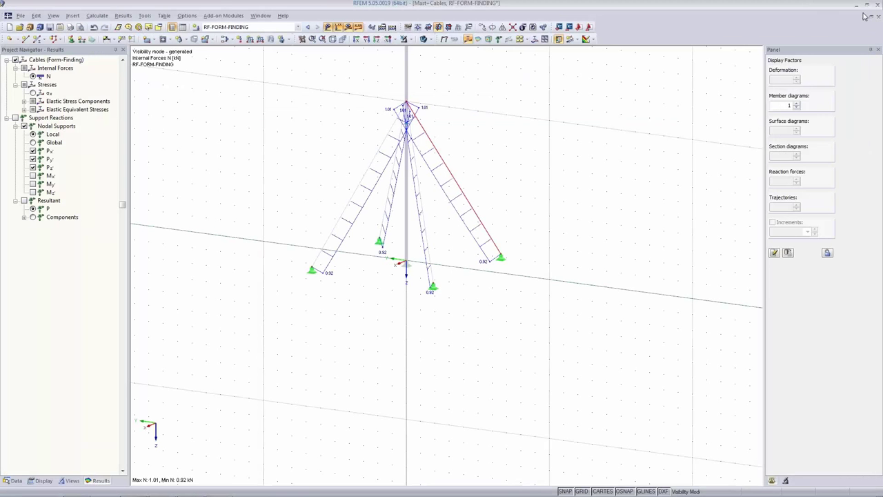
- Change the description of load case LC1 to Self-weight
left_click(284, 27)
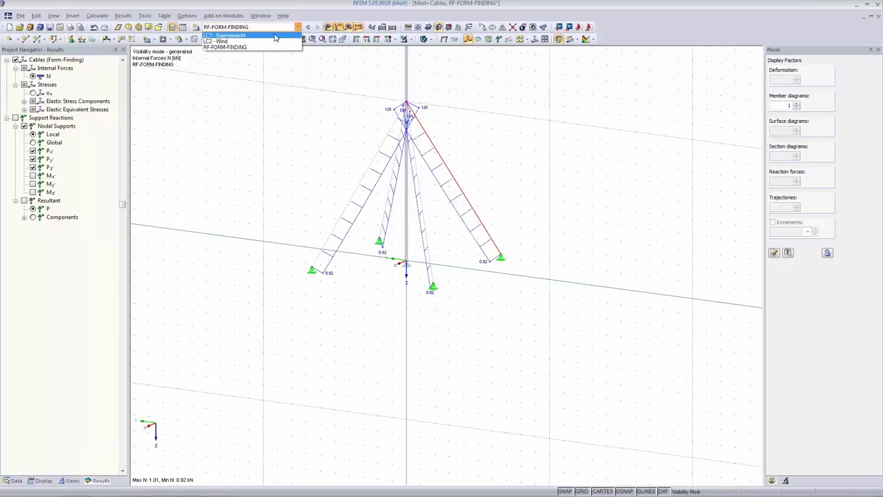
left_click(275, 74)
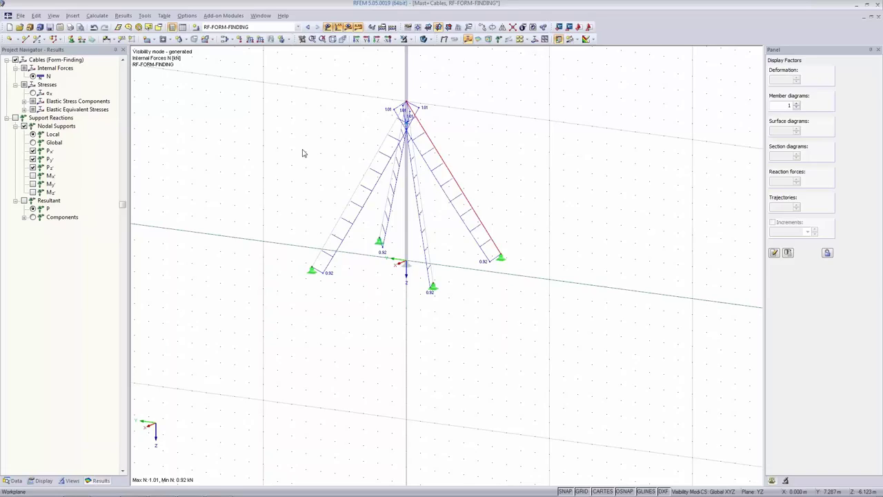
left_click(226, 41)
left_click(575, 128)
left_click(569, 142)
left_click(236, 135)
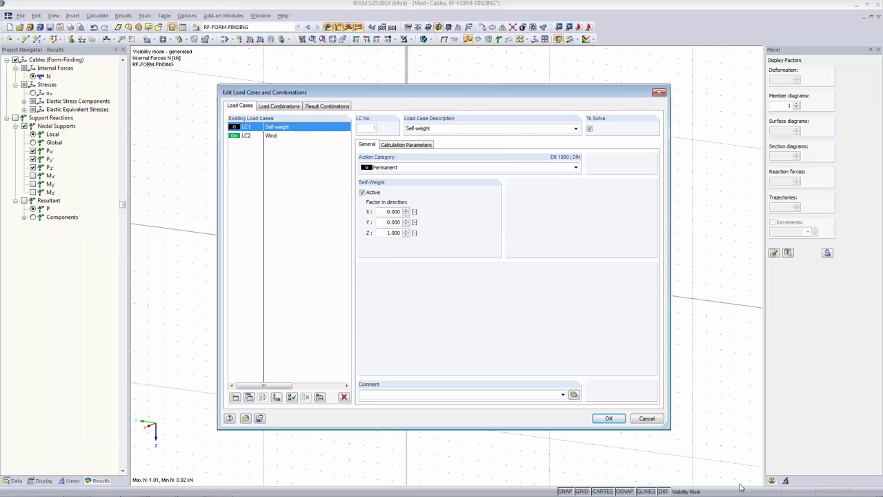
left_click(609, 418)
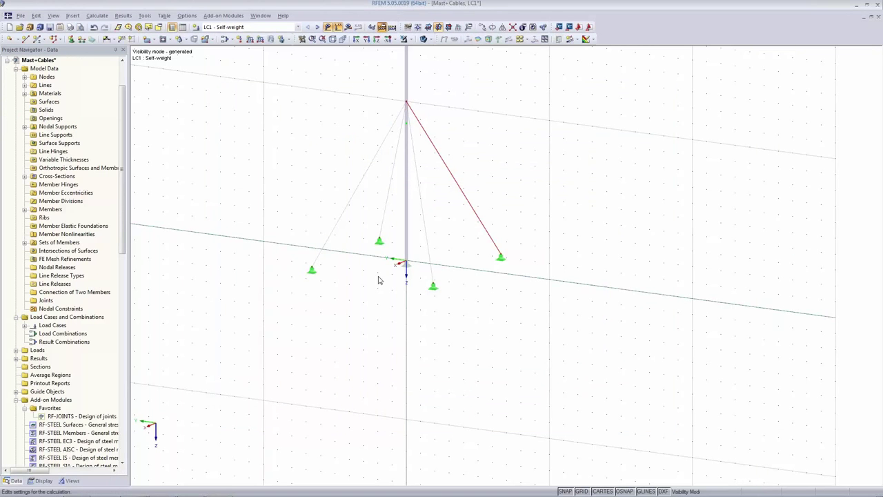
- Review the form-finding calculation parameters, including the load case from which self-weight is considered
left_click(382, 27)
left_click(438, 106)
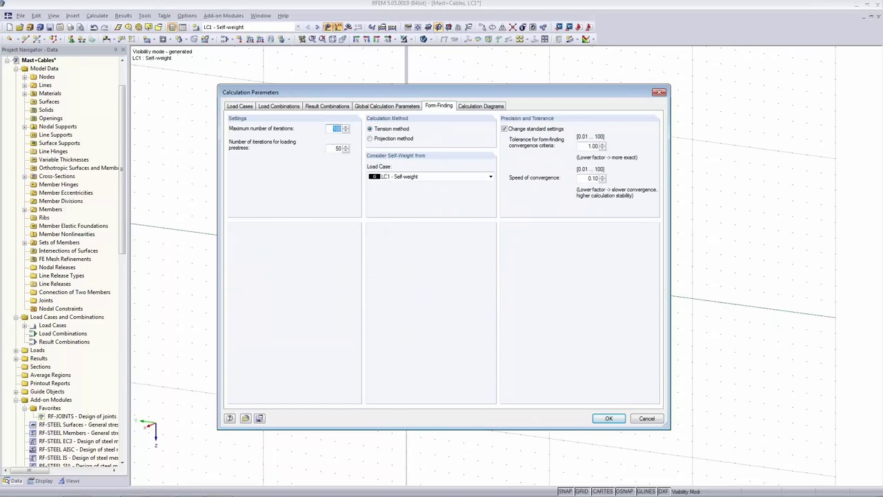
left_click(596, 419)
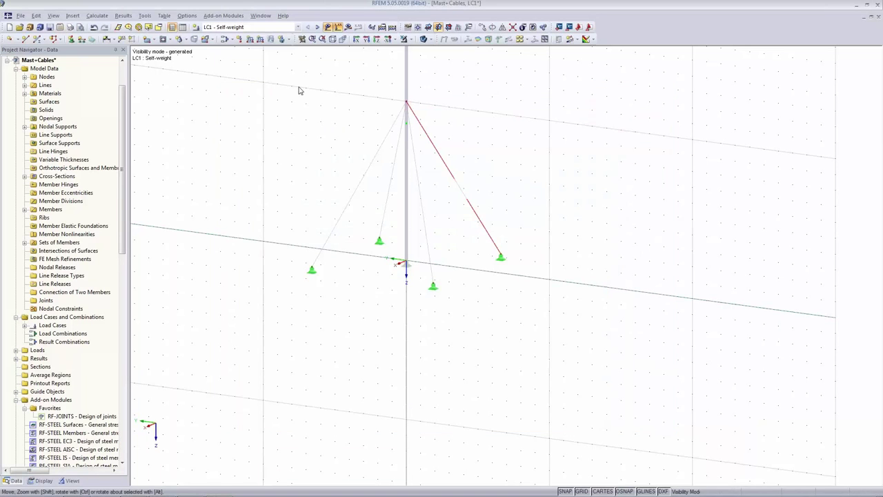
- Calculate load case LC2 - Wind and display the axial forces N in the guy cables
left_click(248, 27)
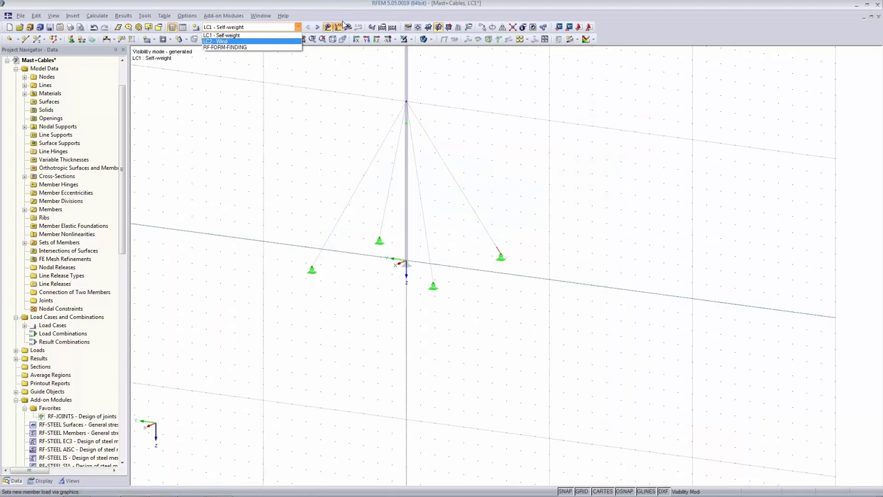
left_click(247, 44)
left_click(422, 270)
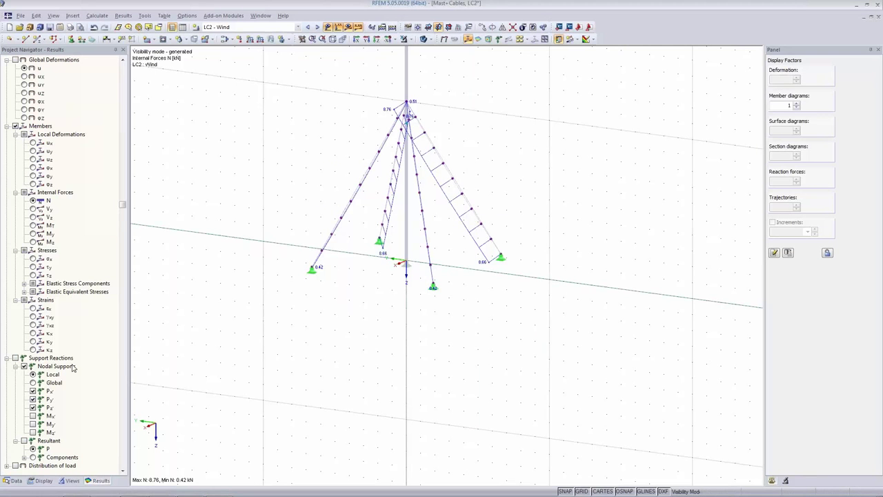
left_click(40, 201)
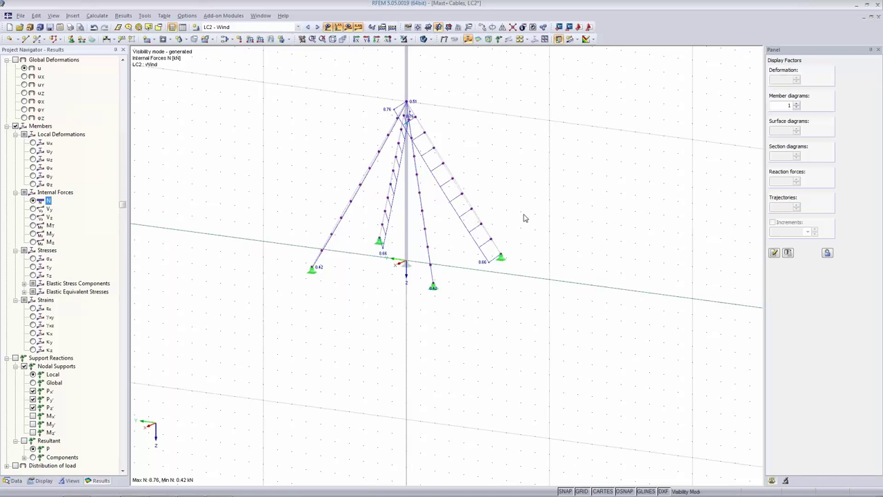
scroll(514, 130, "up", 3)
middle_click_drag(445, 117, 512, 242)
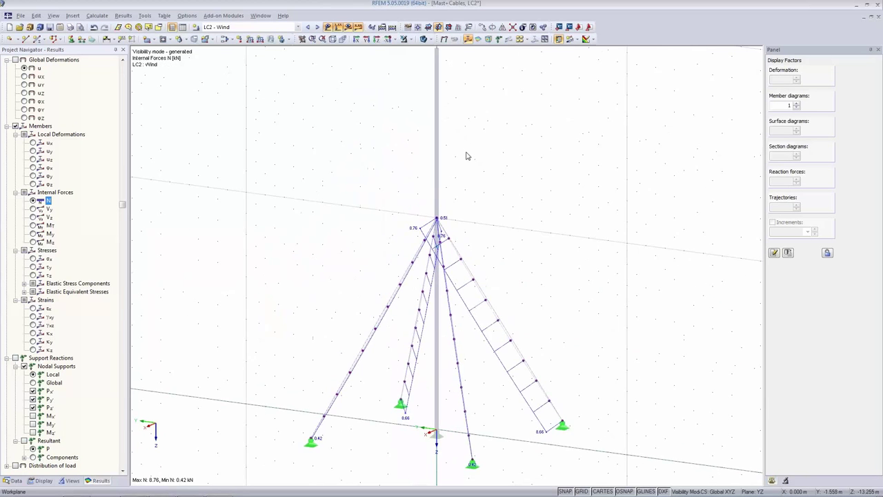
scroll(468, 156, "down", 1)
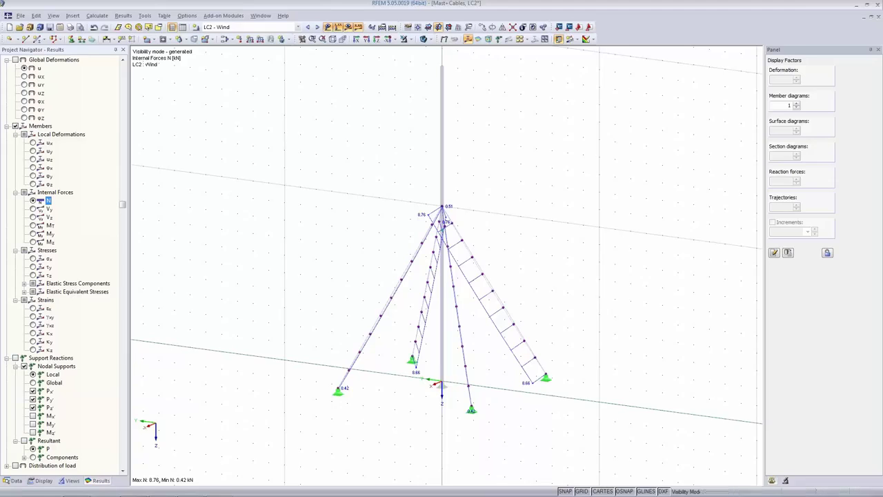
- Switch to the Webinar06_Formfinding presentation in PowerPoint, at the slide on the RF-Form-Finding features
mouse_move(261, 489)
left_click(164, 491)
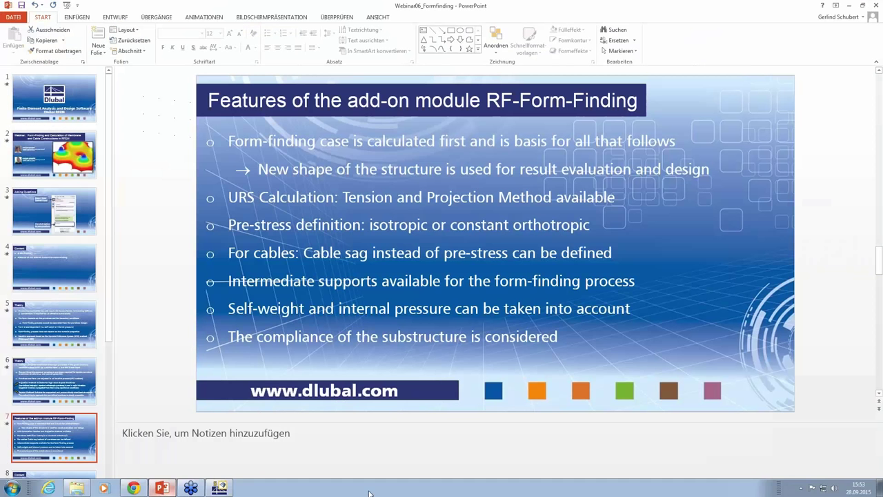